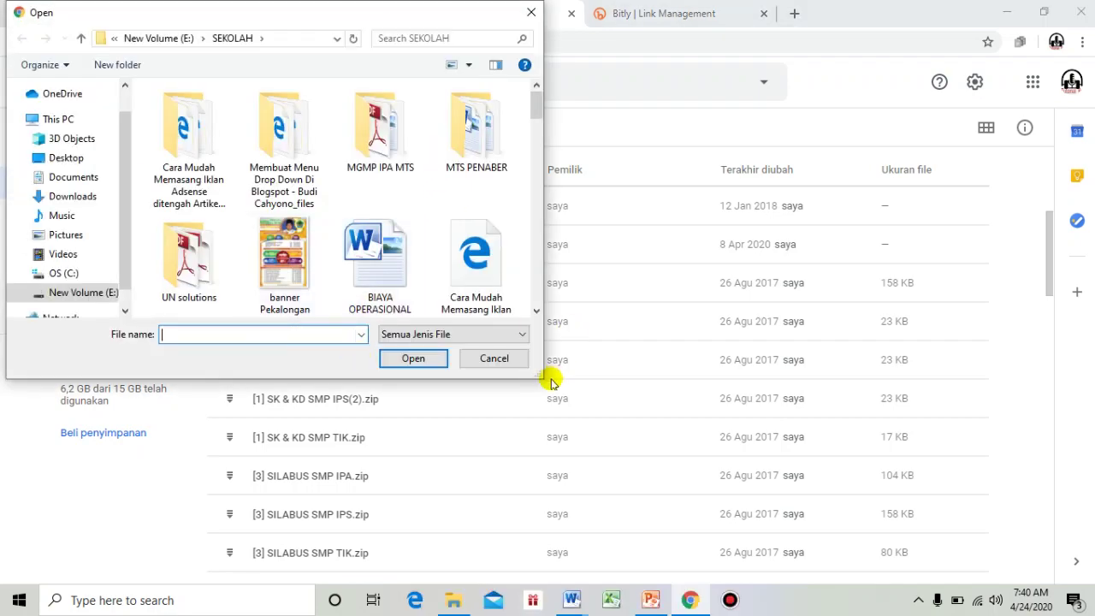
Step: Cancel the file picker without uploading anything and bring up Drive's New menu
left_click(500, 359)
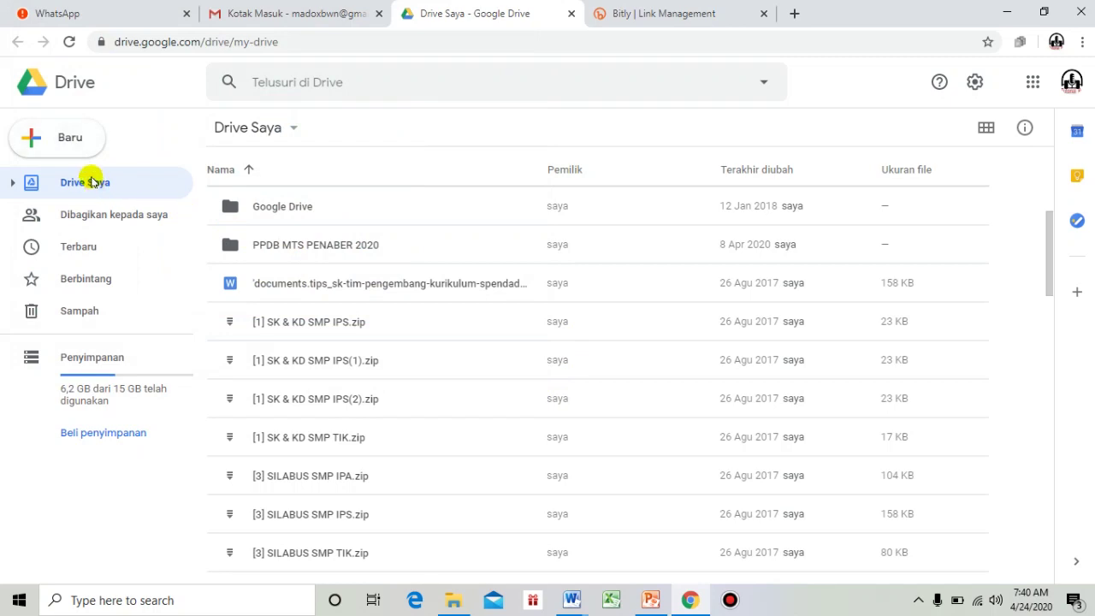
left_click(63, 137)
Step: Create a folder named 'Latihan Soal' in Drive Saya and open it
left_click(74, 144)
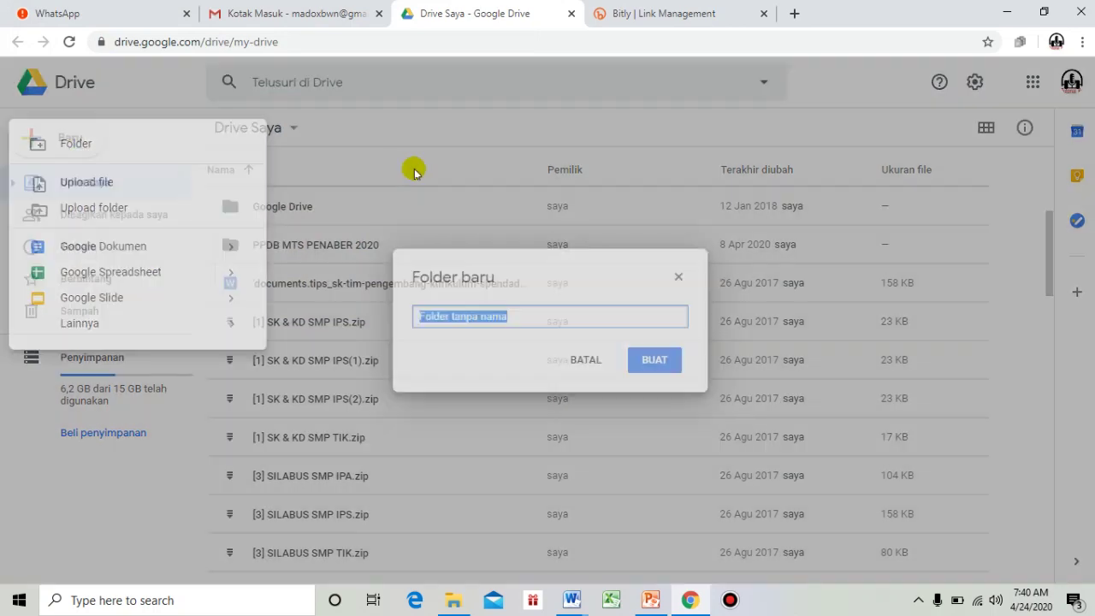
type("Lati")
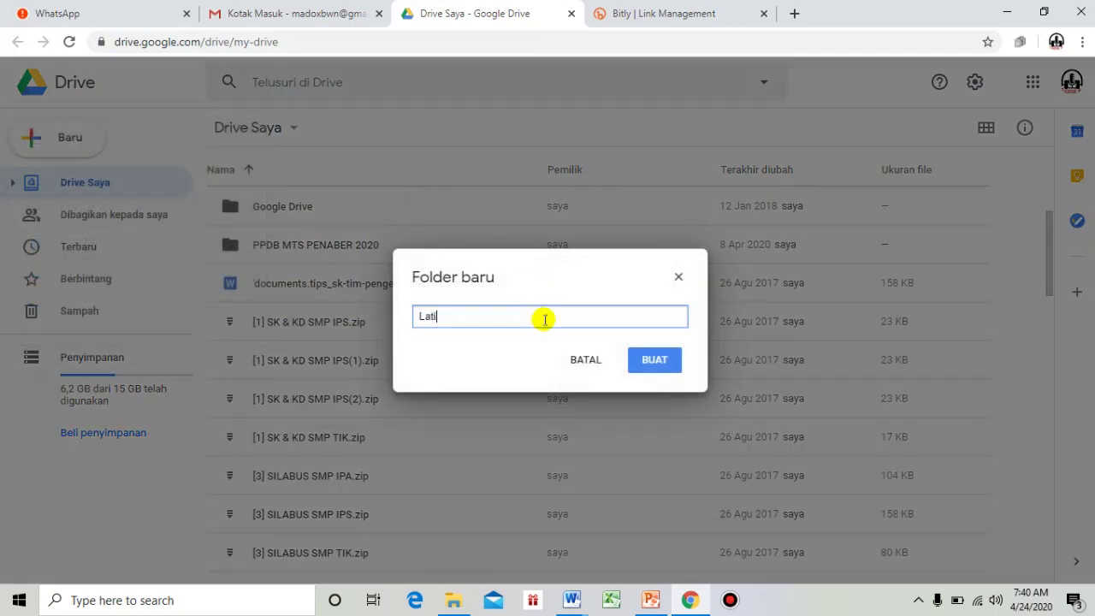
type("han Soal")
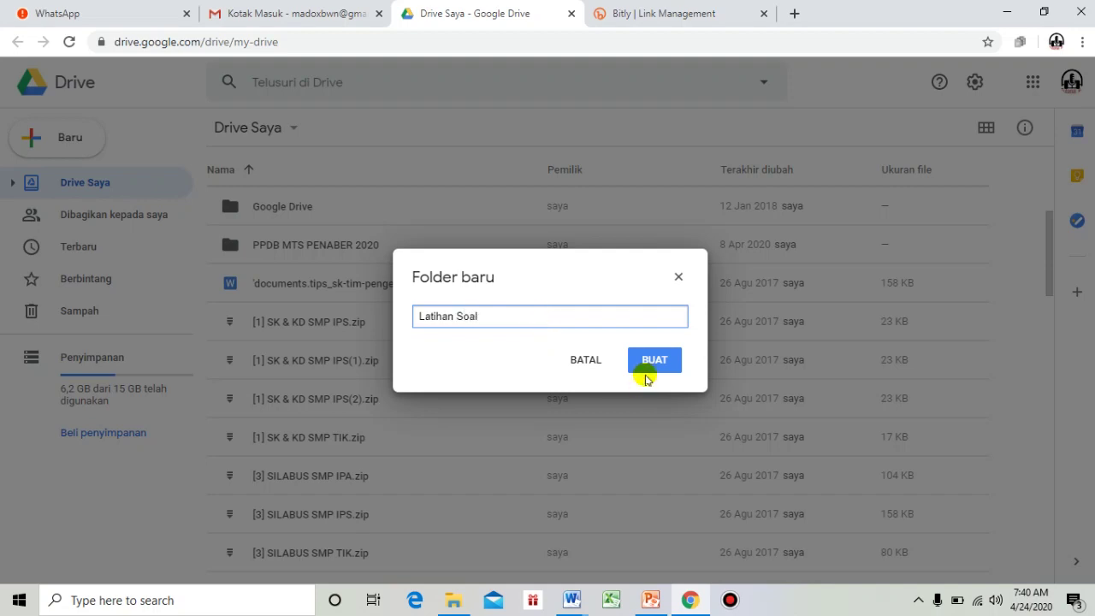
left_click(648, 366)
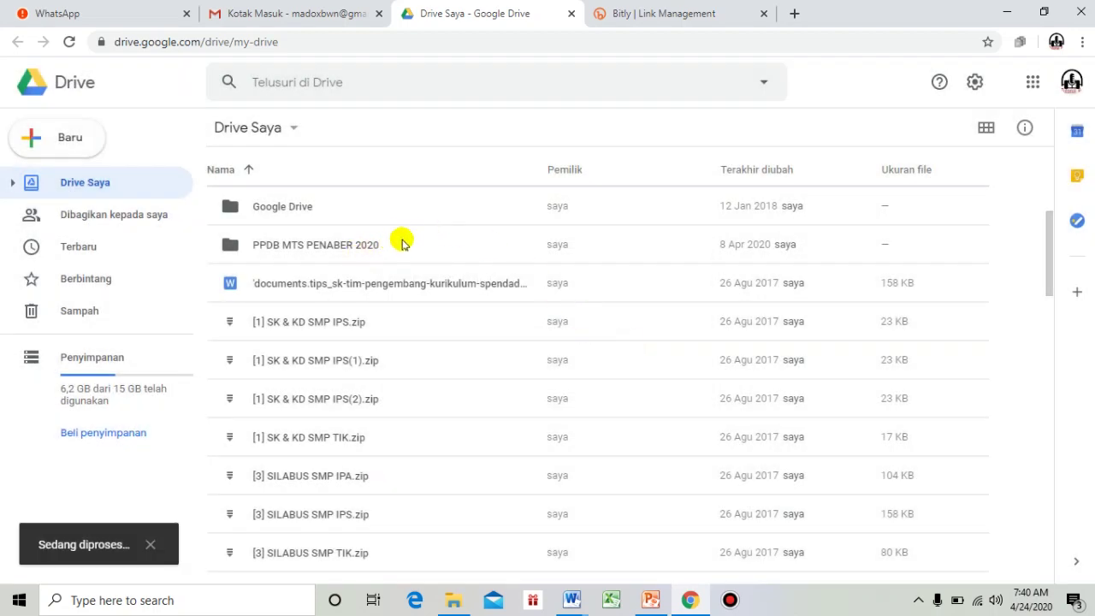
scroll(419, 255, "down", 1)
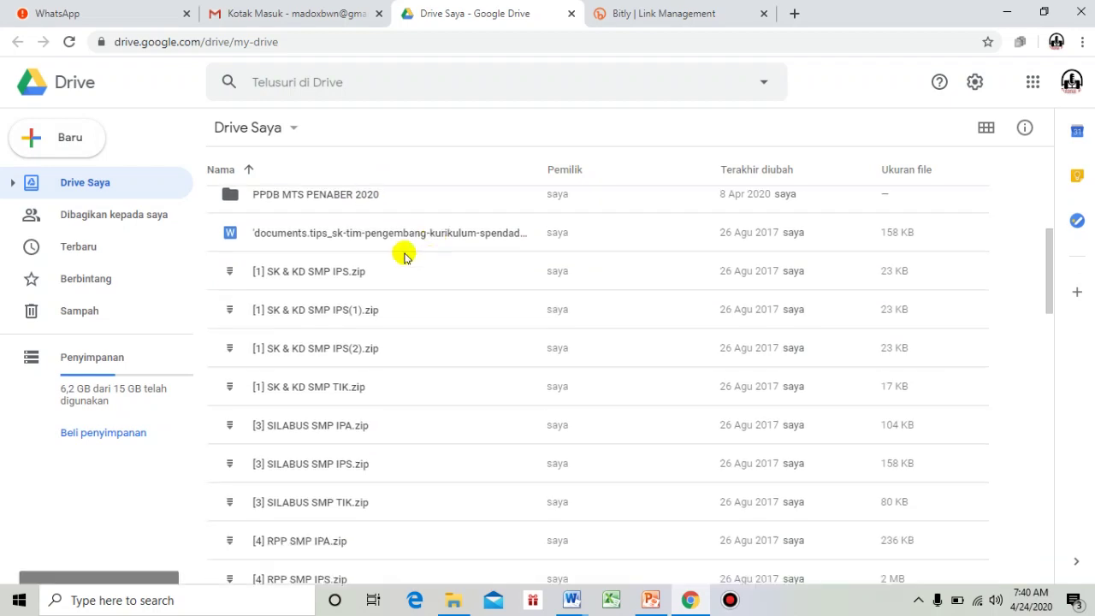
scroll(334, 411, "down", 2)
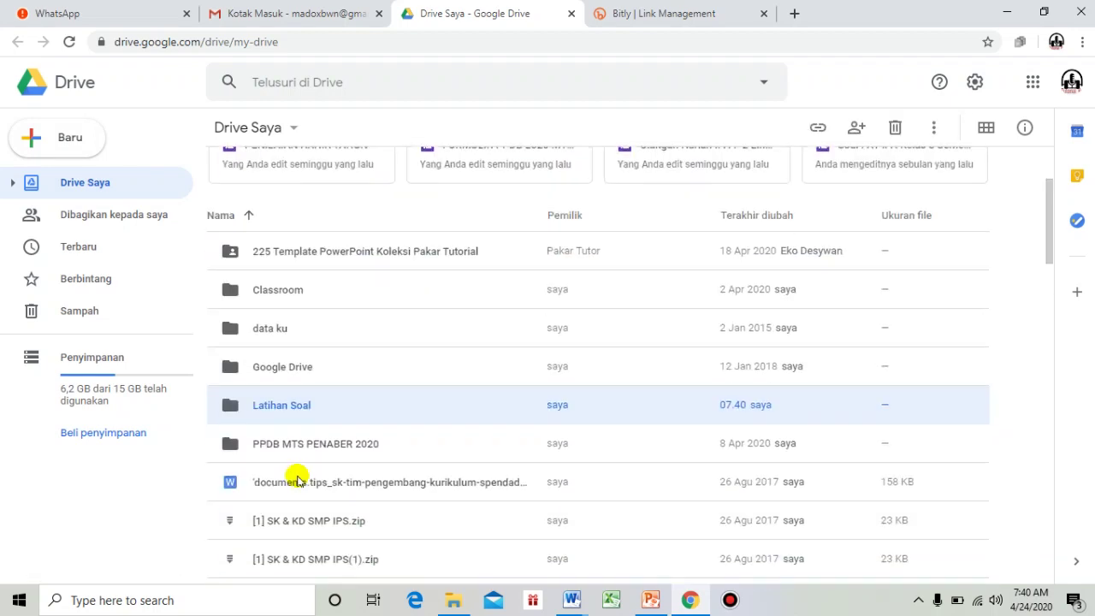
double_click(270, 410)
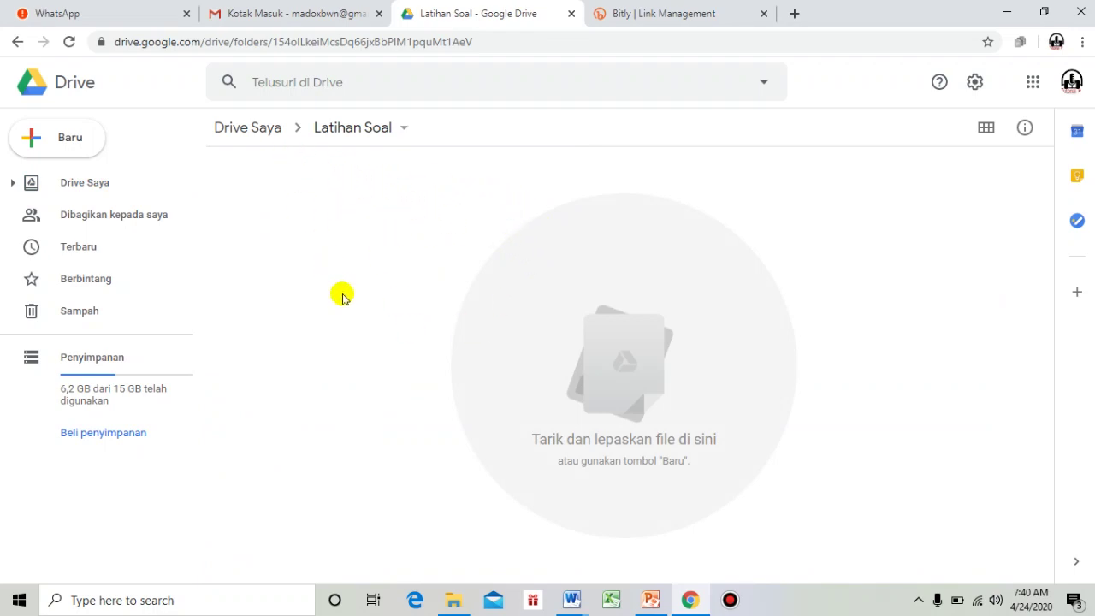
Step: Bring up the Word document 'Latihan Soal IPA 8 SMT 1' and scroll through its multiple-choice questions
mouse_move(572, 608)
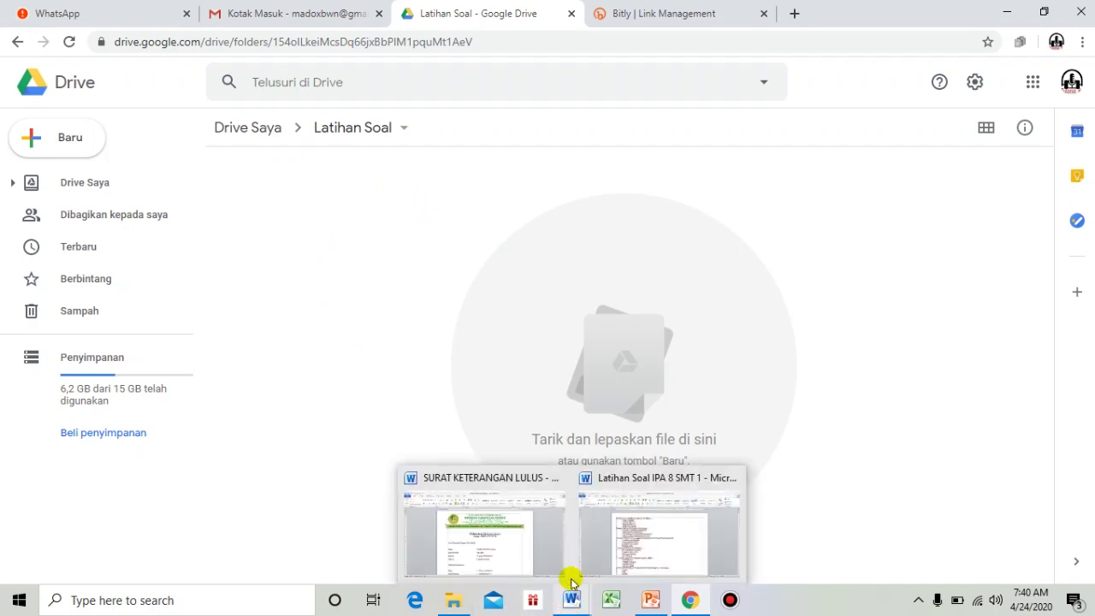
left_click(626, 550)
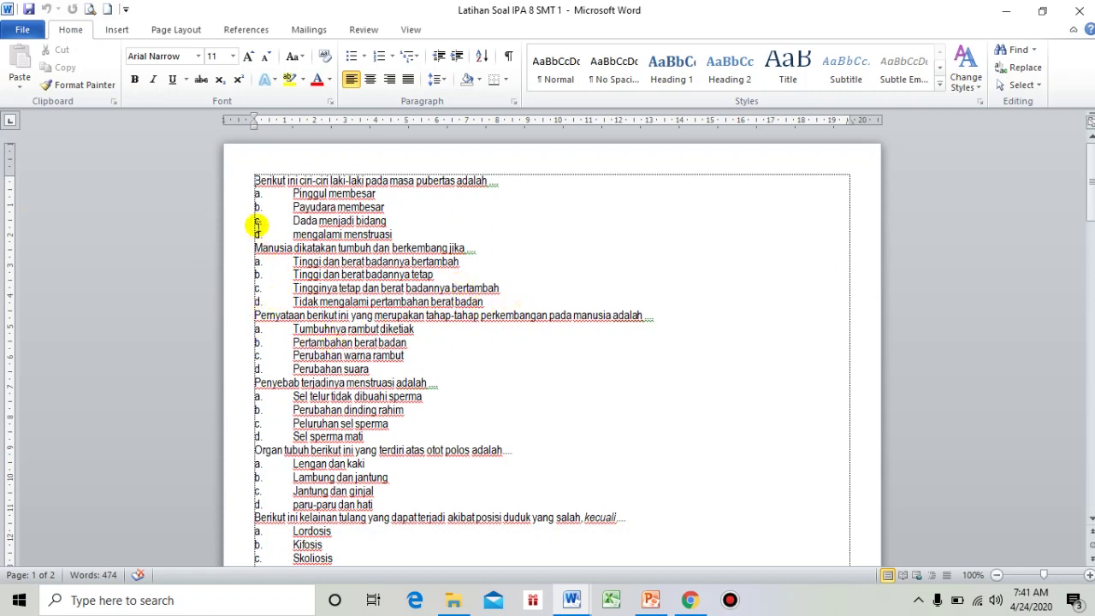
scroll(391, 333, "down", 2)
scroll(317, 278, "up", 1)
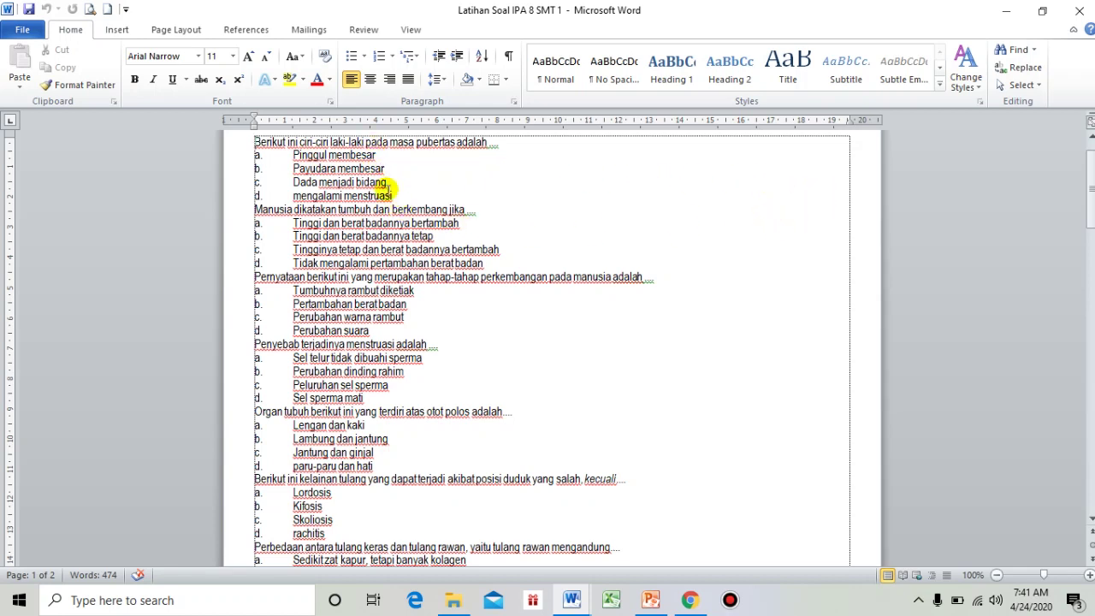
scroll(359, 282, "down", 5)
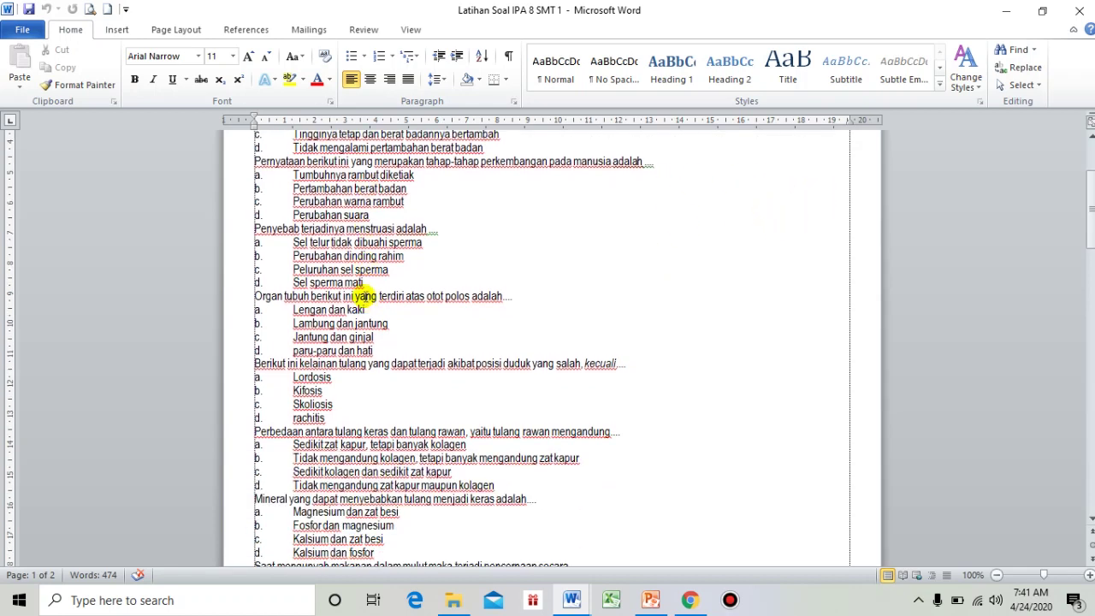
scroll(440, 301, "down", 3)
scroll(405, 321, "down", 2)
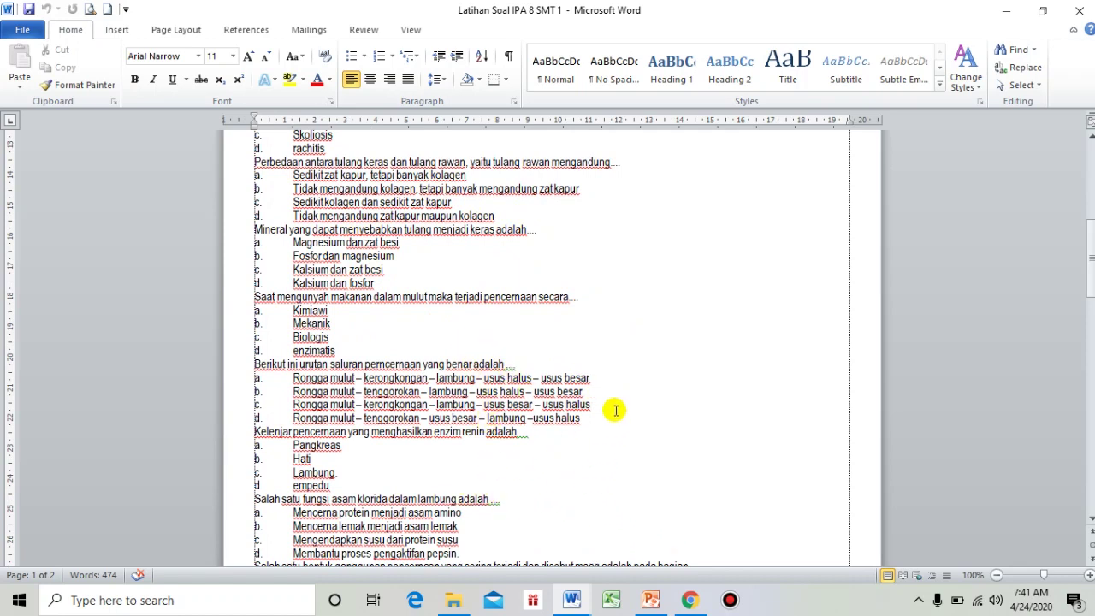
Step: Upload 'Latihan Soal IPA 8 SMT 1.docx' from Documents into the Latihan Soal Drive folder
left_click(452, 605)
left_click(208, 154)
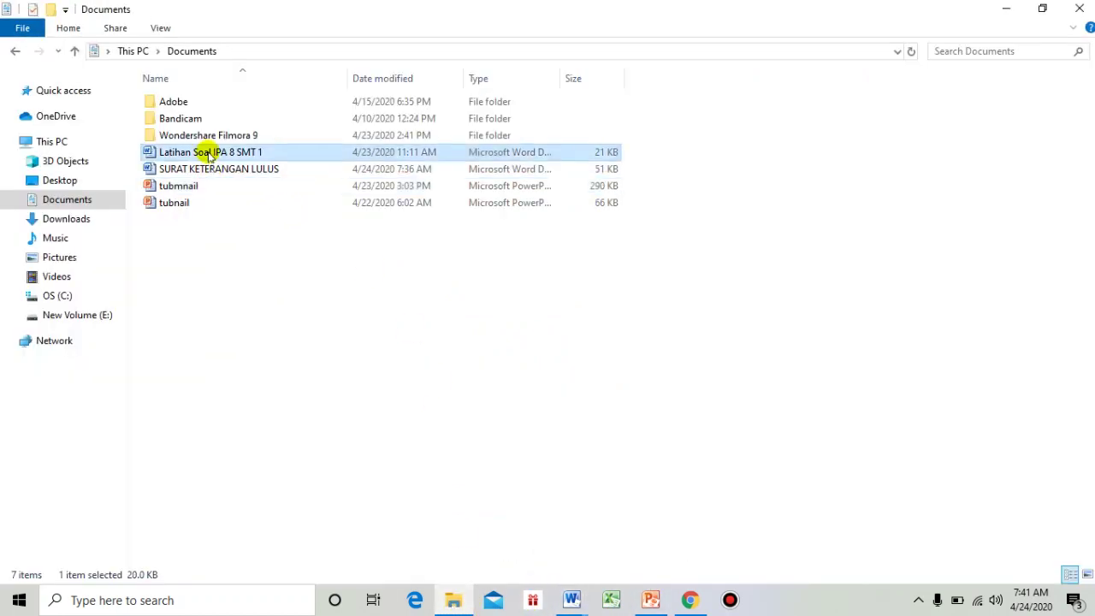
right_click(209, 156)
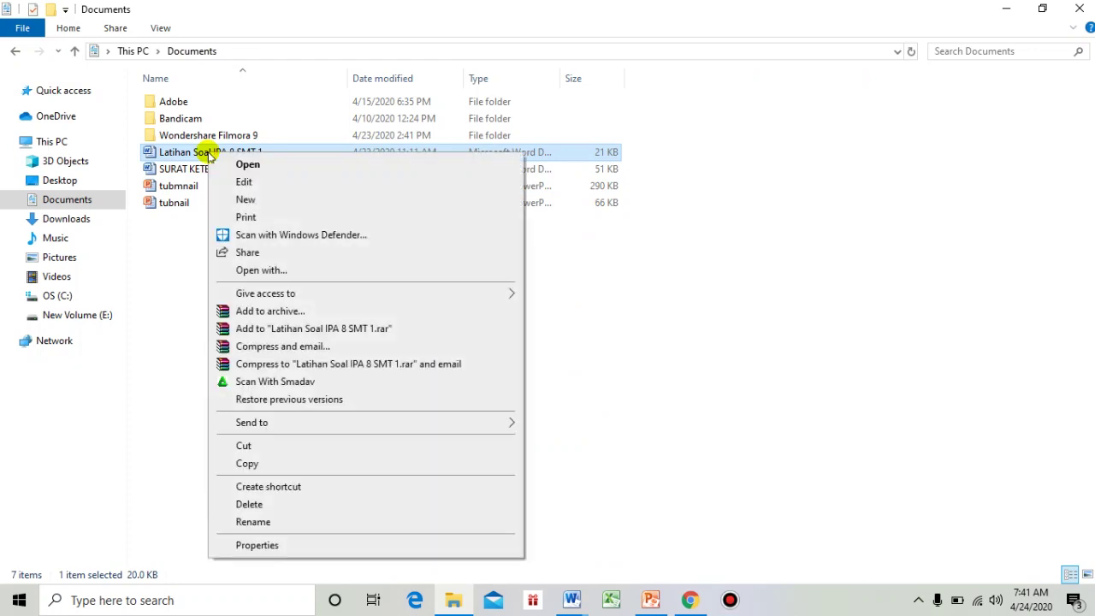
left_click(689, 600)
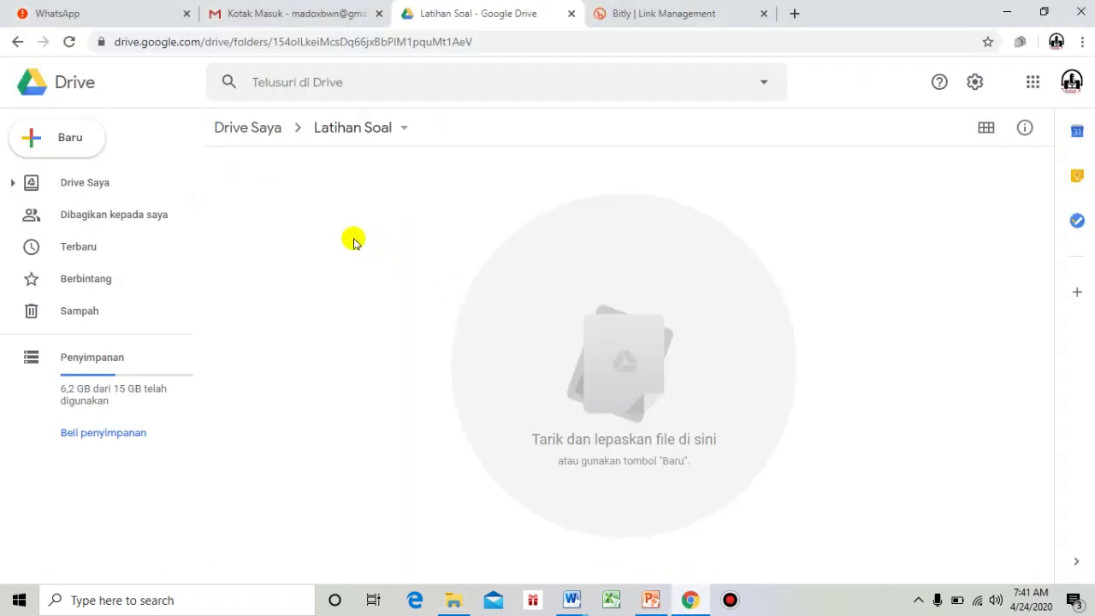
right_click(379, 241)
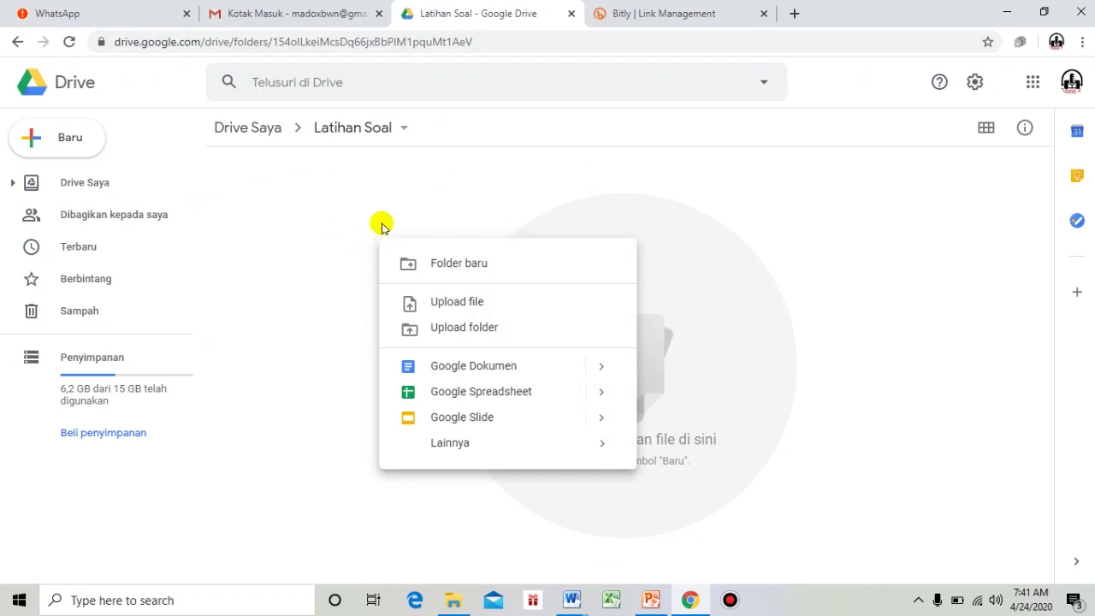
left_click(458, 303)
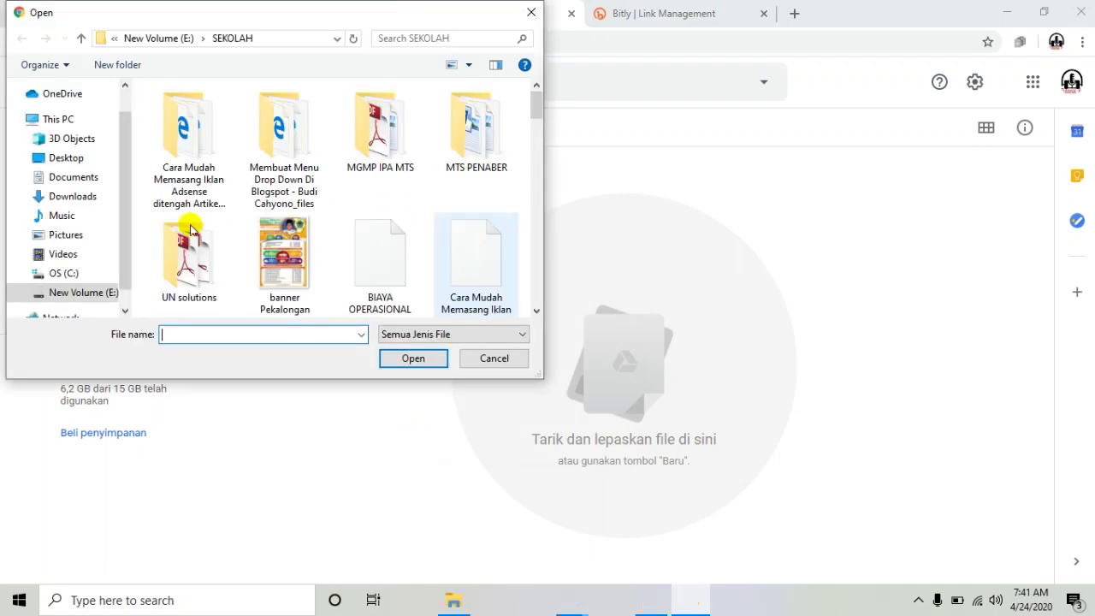
left_click(208, 161)
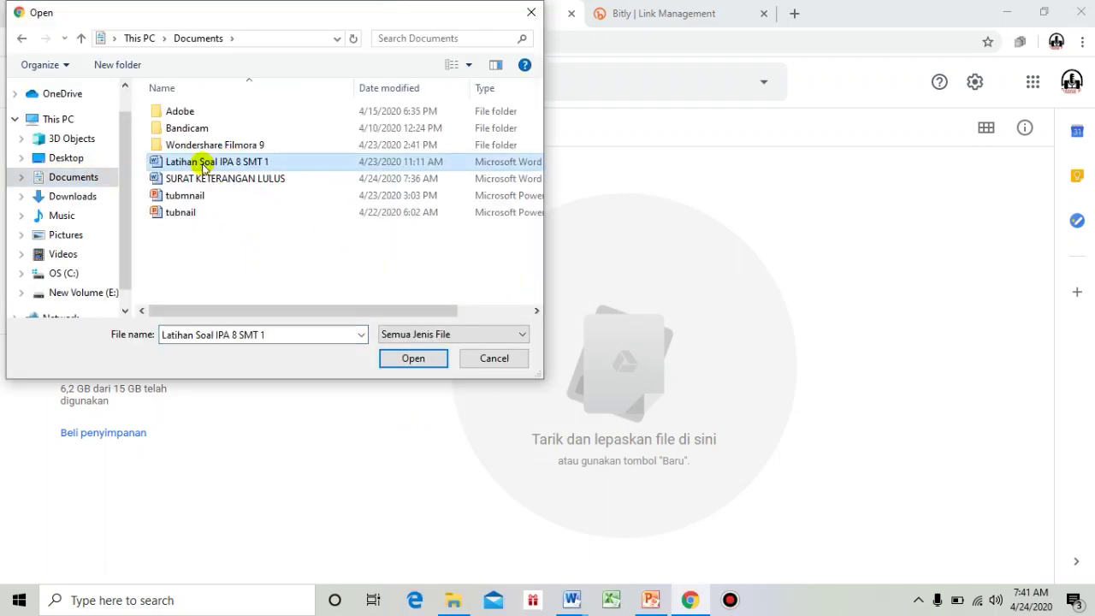
left_click(413, 358)
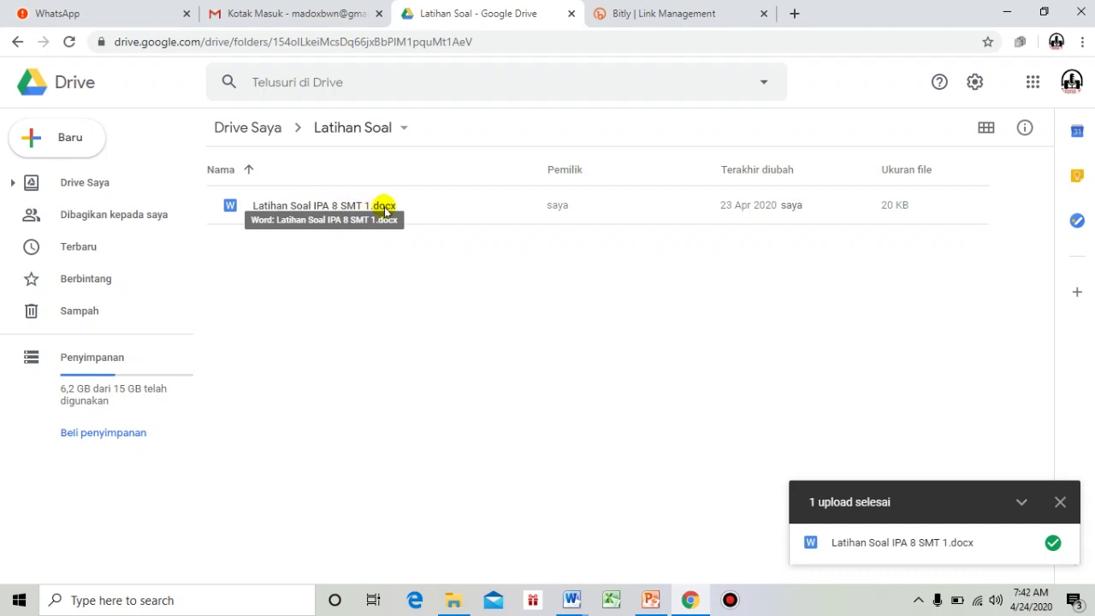
Step: Preview the uploaded .docx quiz and open it with Google Dokumen
double_click(344, 207)
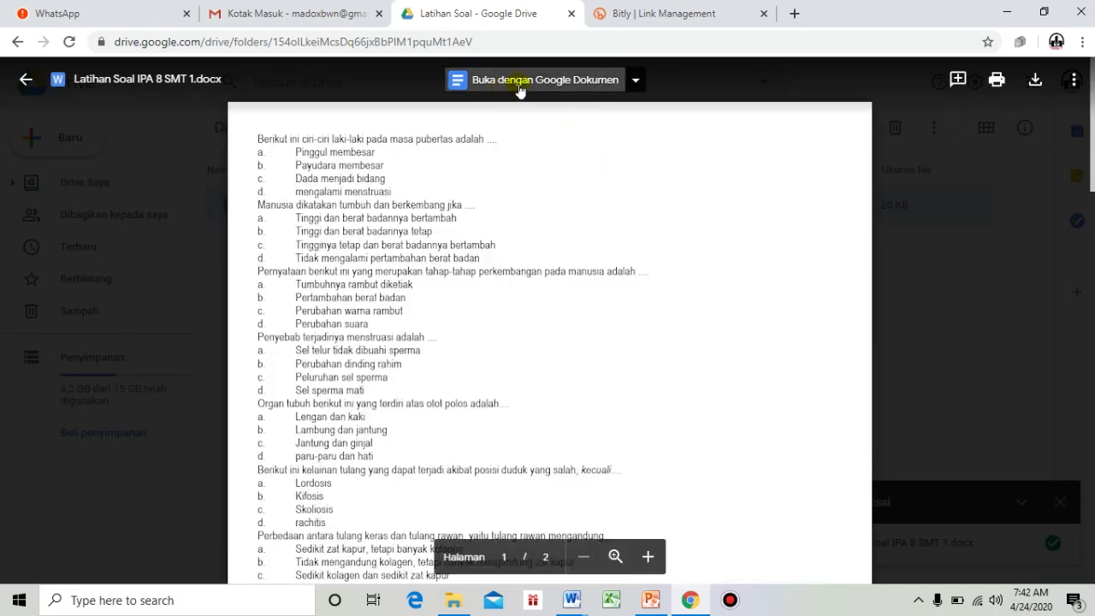
left_click(636, 81)
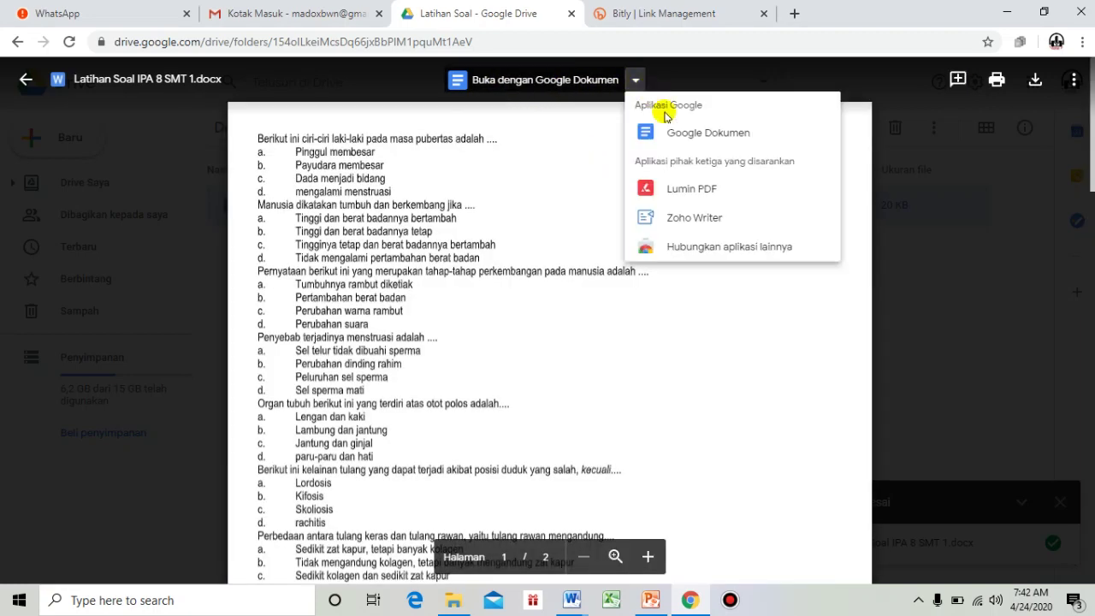
left_click(701, 135)
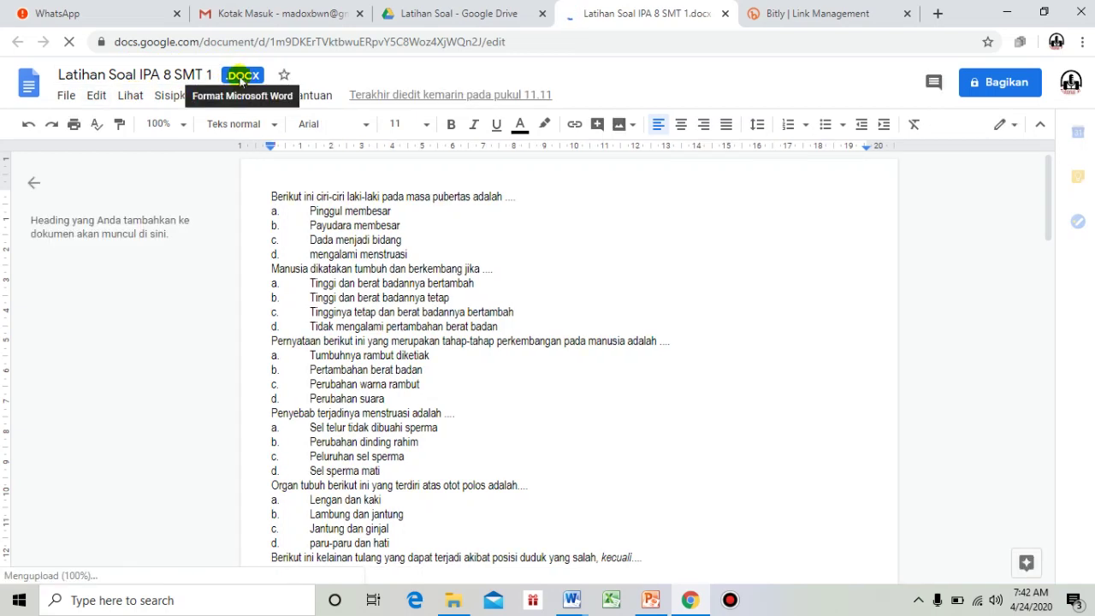
Step: Save the quiz as a native Google Doc via 'Simpan sebagai Google Dokumen', then return to the .DOCX tab
left_click(65, 96)
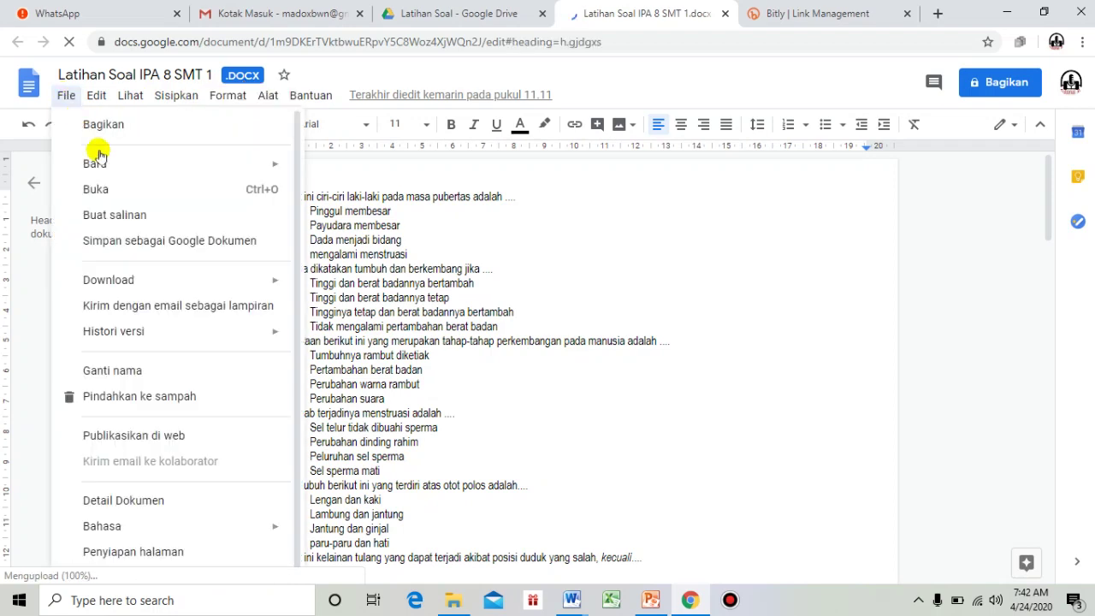
left_click(134, 243)
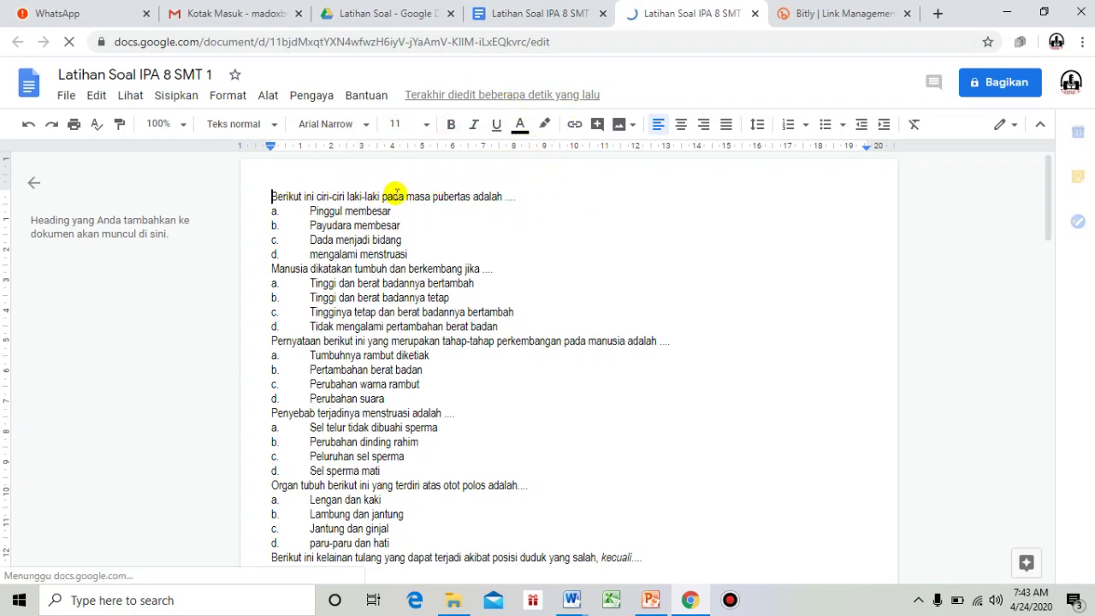
left_click(524, 17)
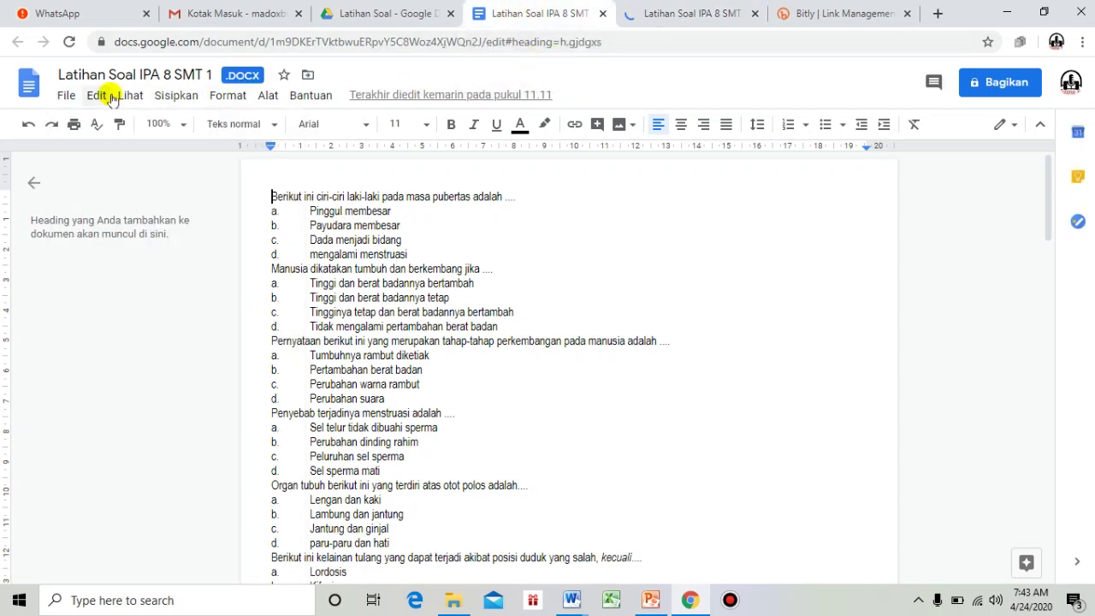
Step: Close the .DOCX tab and delete the original 'Latihan Soal IPA 8 SMT 1.docx' from the folder
left_click(602, 17)
left_click(382, 15)
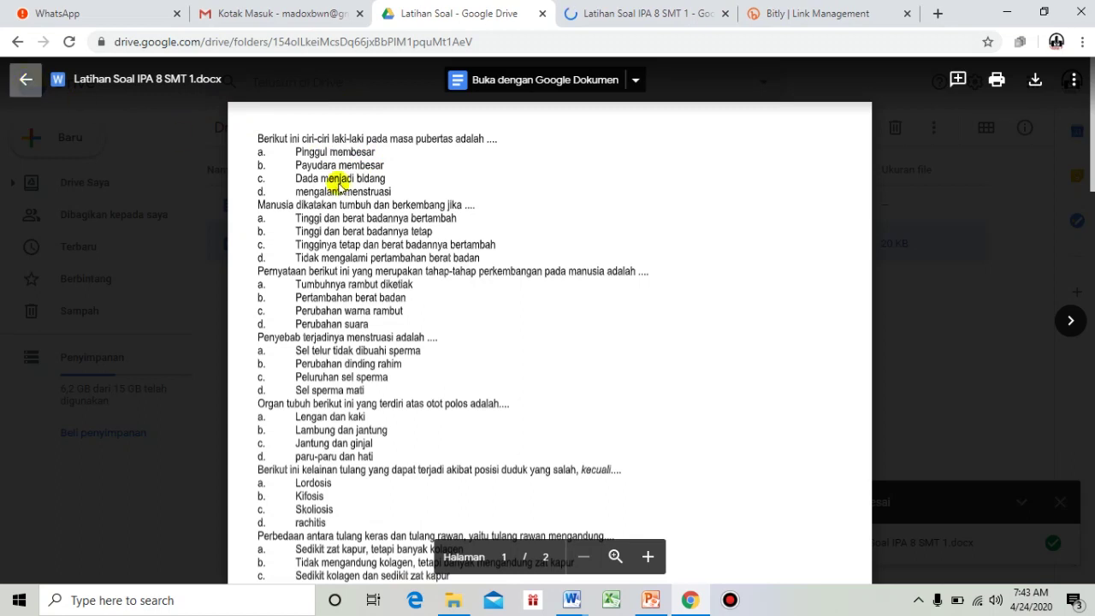
key("Escape")
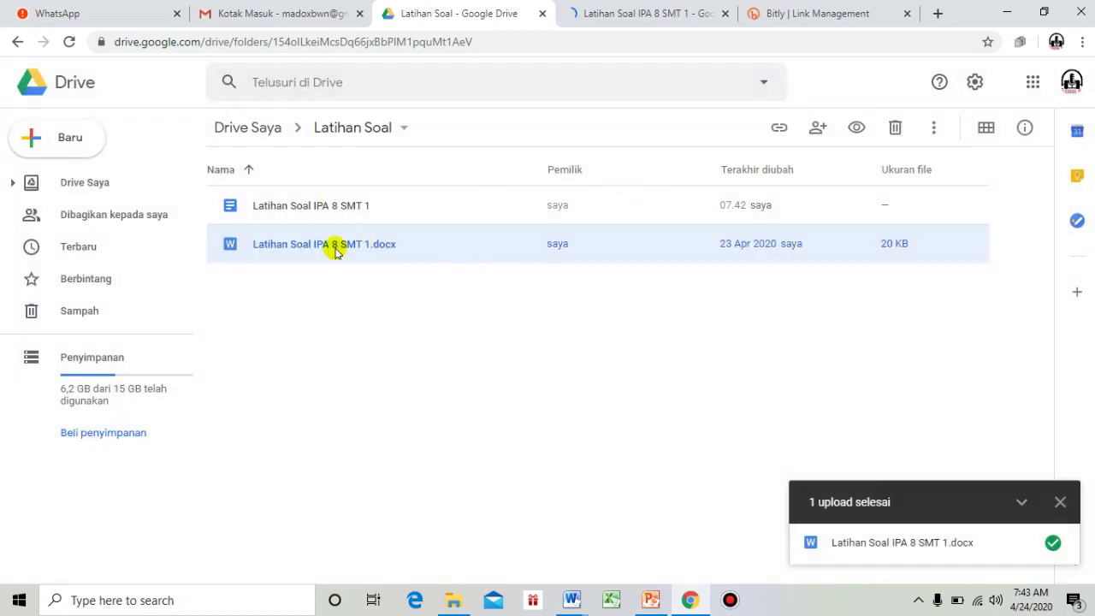
left_click(373, 311)
left_click(349, 246)
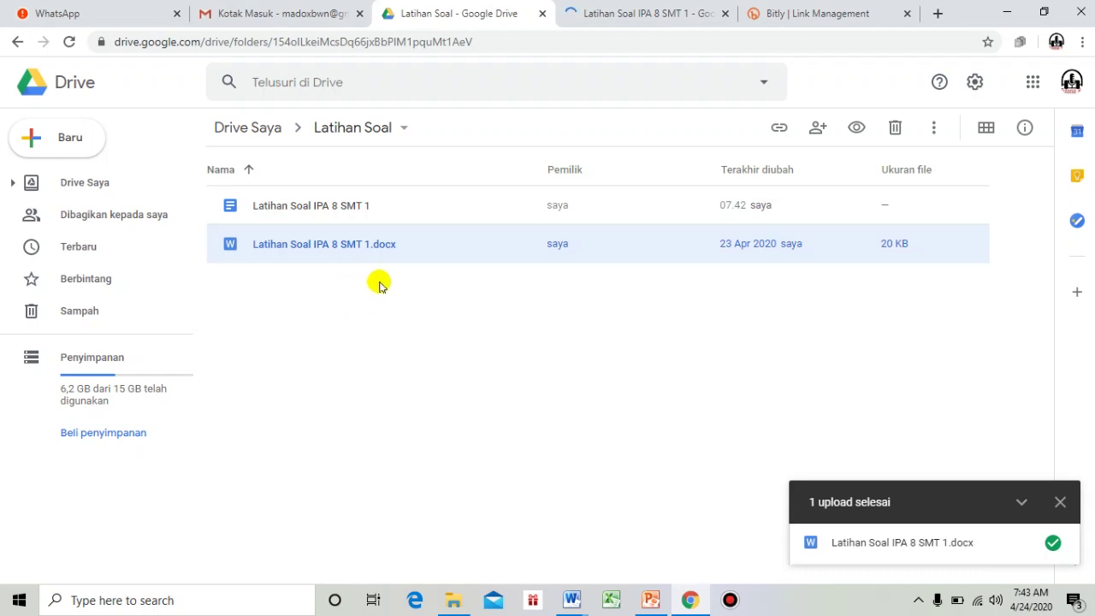
key("Delete")
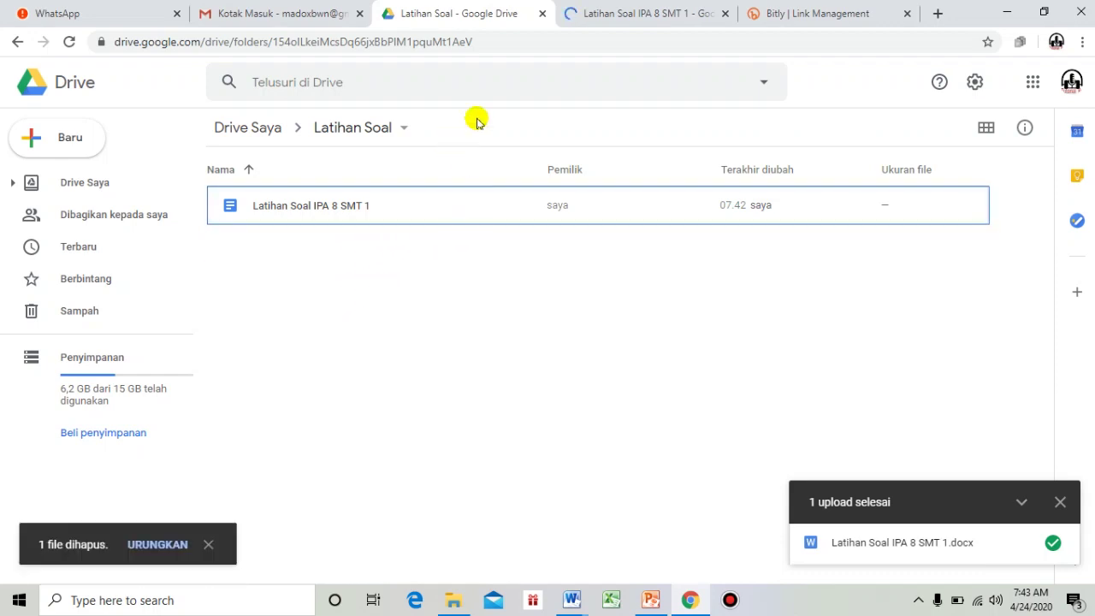
Step: Look over the converted Google Doc, then go back to the Latihan Soal folder
left_click(647, 13)
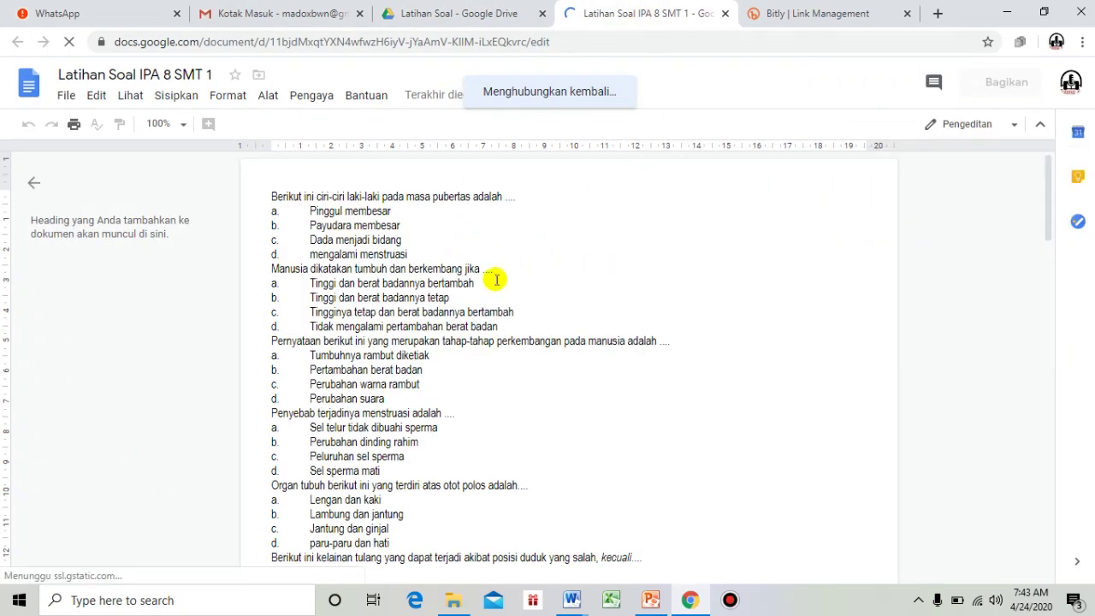
scroll(623, 254, "down", 6)
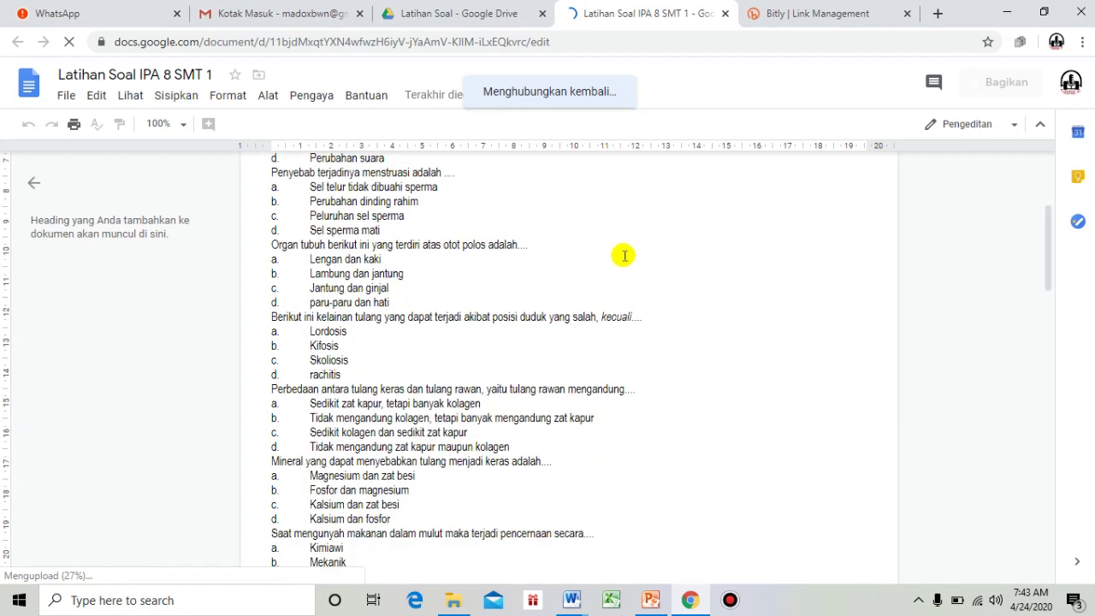
scroll(534, 299, "down", 4)
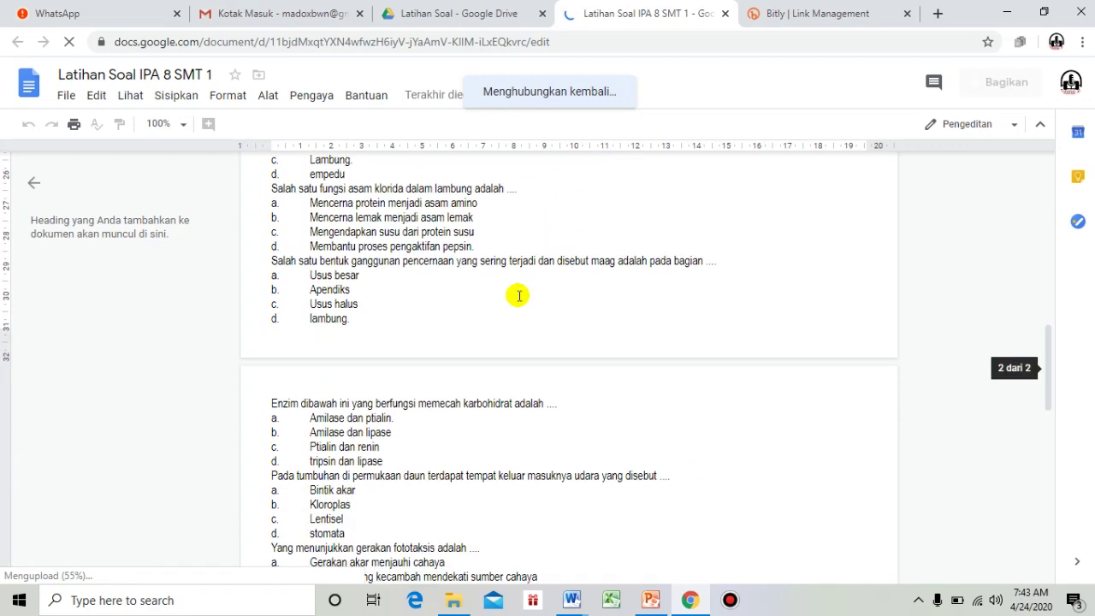
scroll(519, 296, "up", 2)
scroll(571, 295, "down", 4)
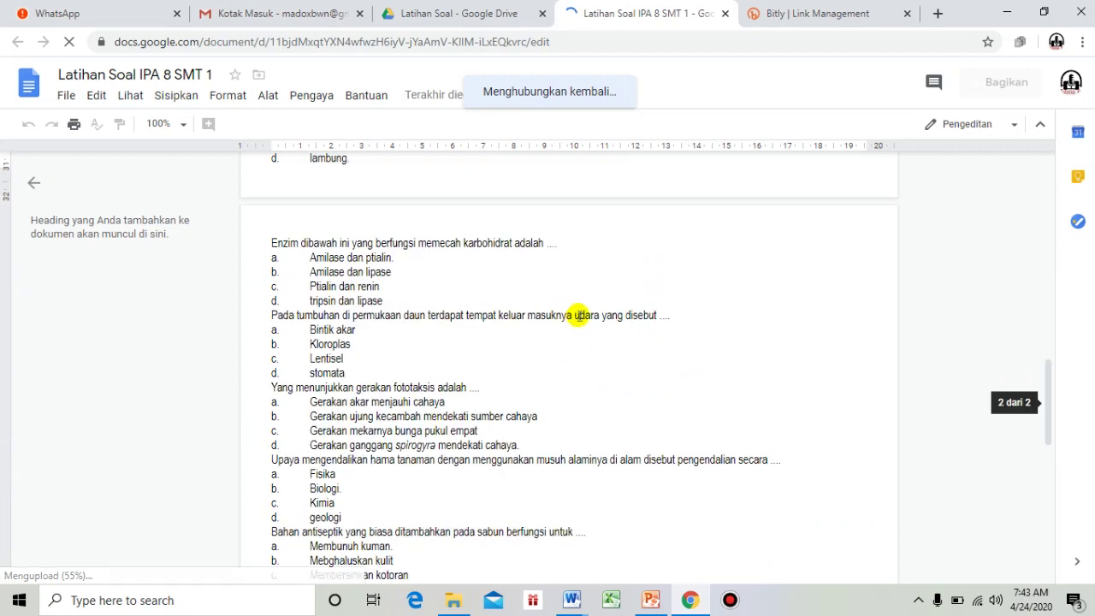
scroll(576, 186, "up", 6)
left_click(460, 14)
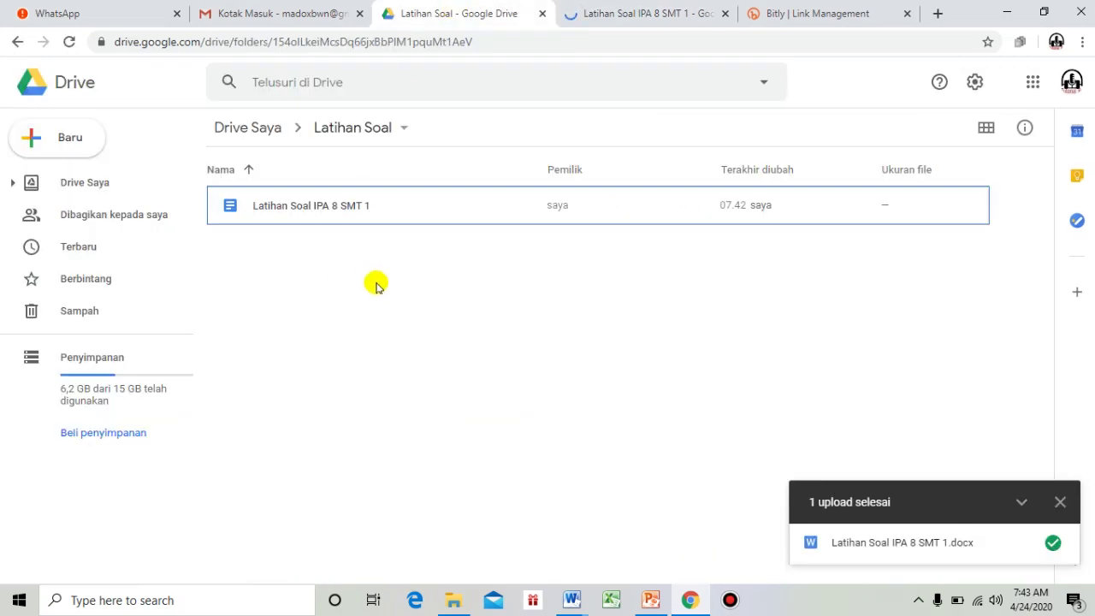
Step: Dismiss the upload-complete notice and create a new Google Formulir in the Latihan Soal folder
left_click(1060, 502)
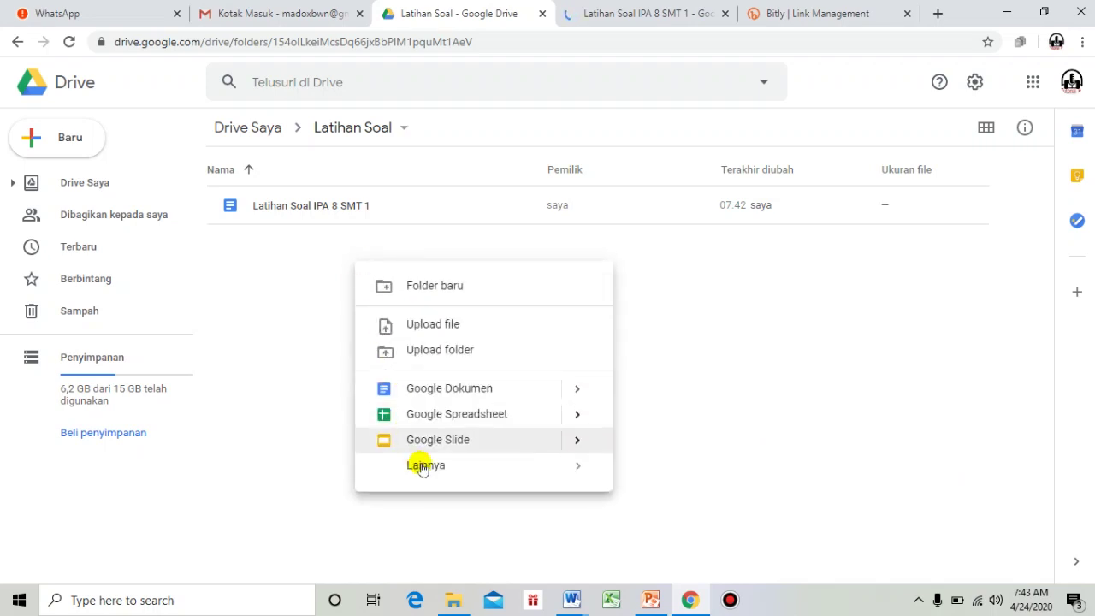
mouse_move(437, 471)
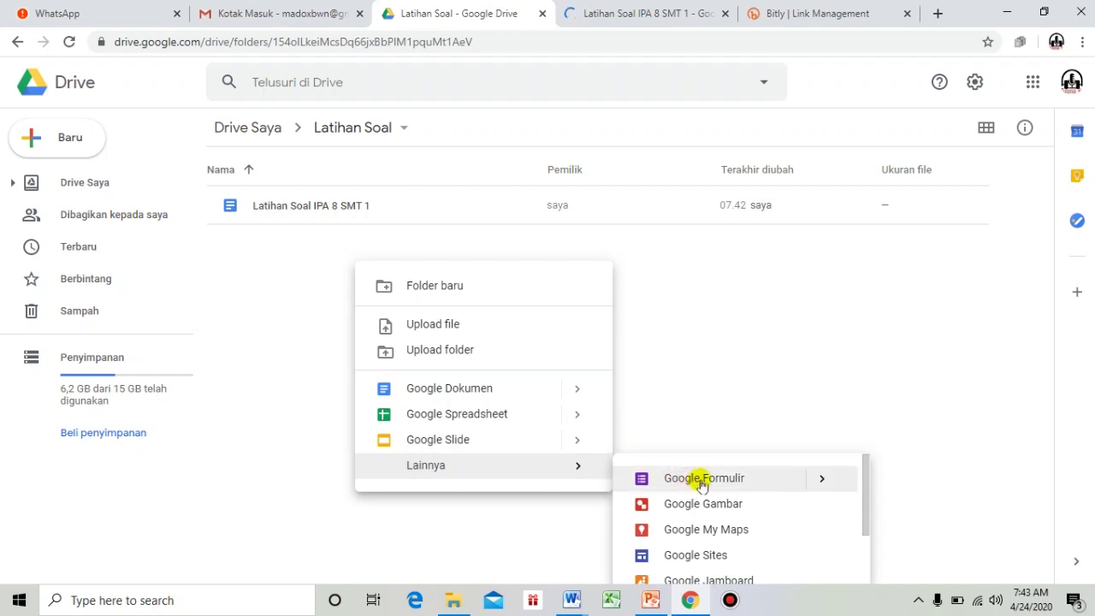
left_click(701, 484)
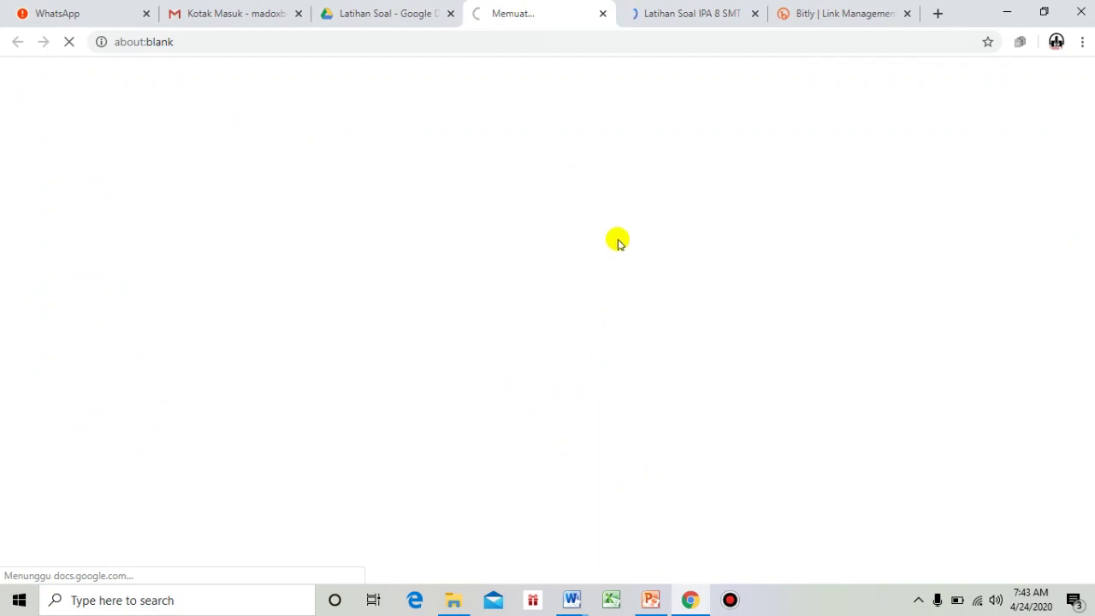
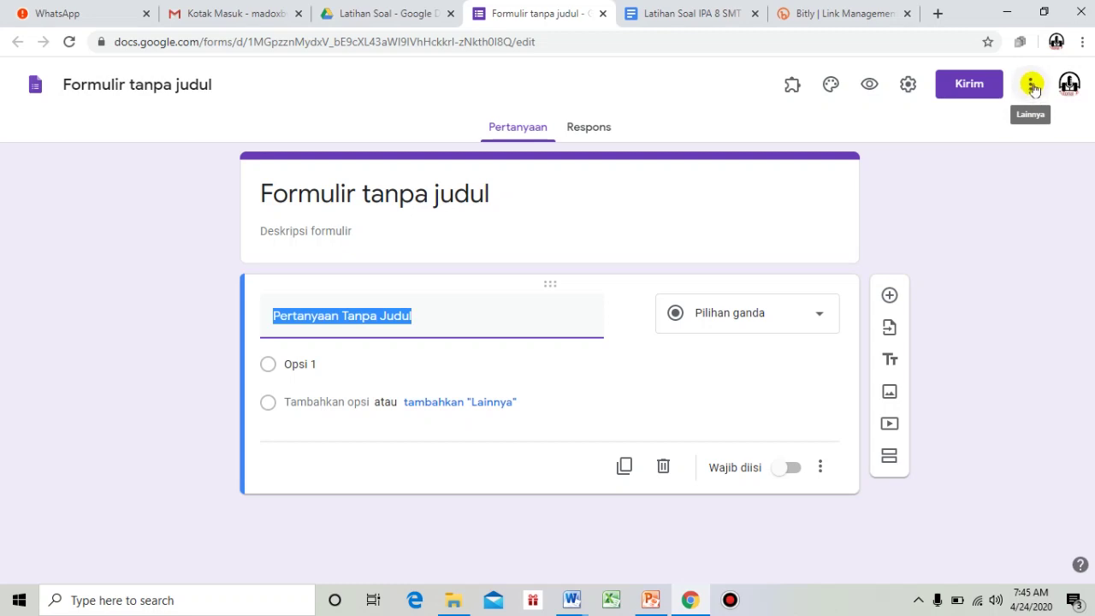
Step: Open the G Suite Marketplace of form add-ons from the form's More menu
left_click(1031, 86)
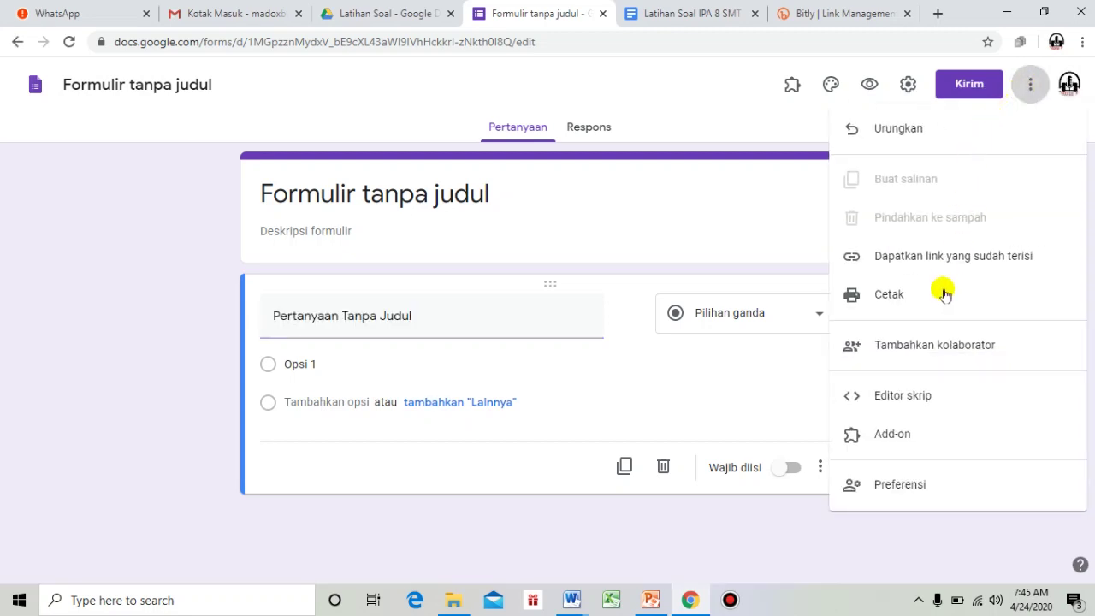
left_click(891, 436)
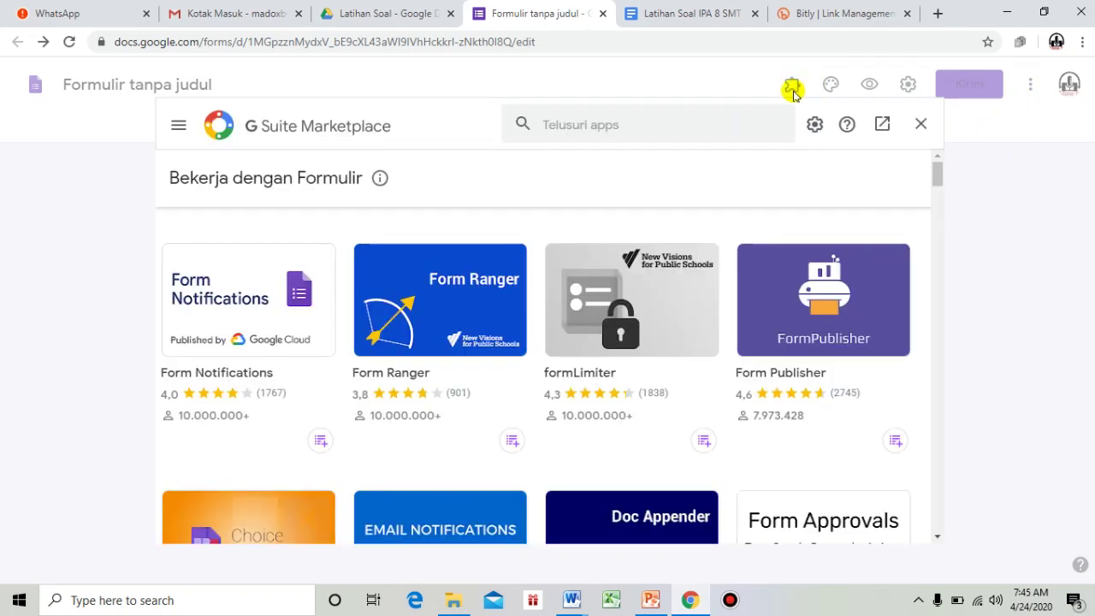
Step: Search the marketplace for 'form builder', confirm Form Builder is installed, then close the marketplace
scroll(709, 251, "down", 1)
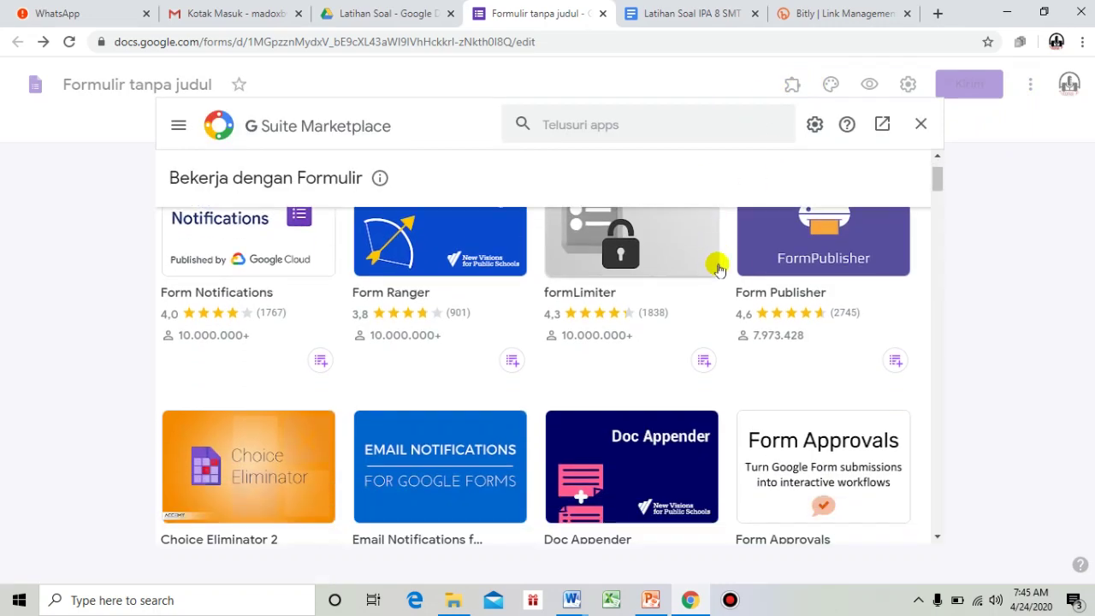
scroll(718, 265, "up", 1)
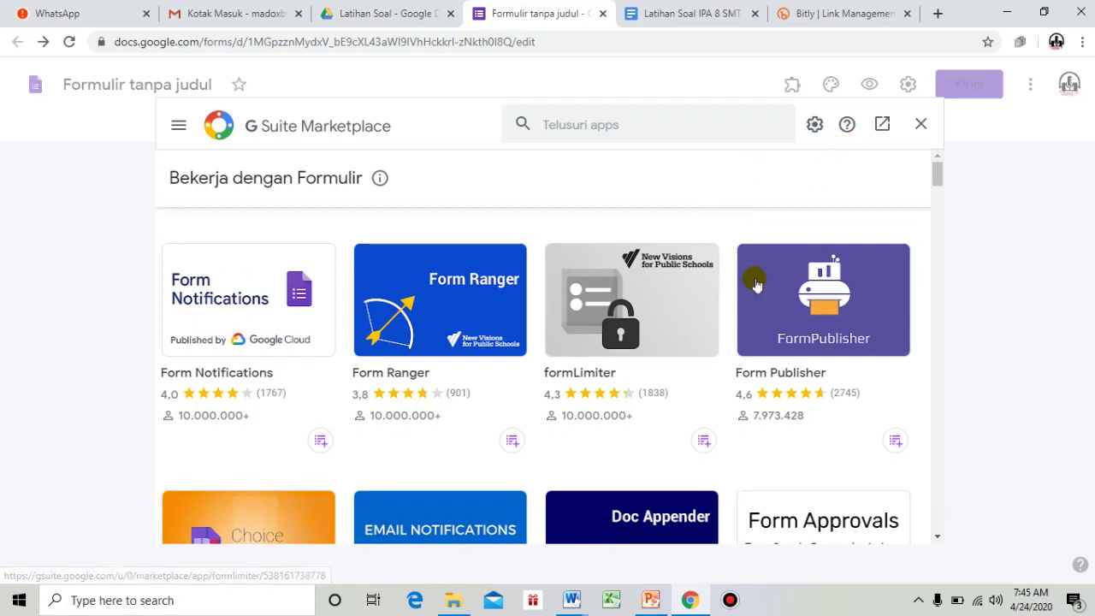
left_click(595, 125)
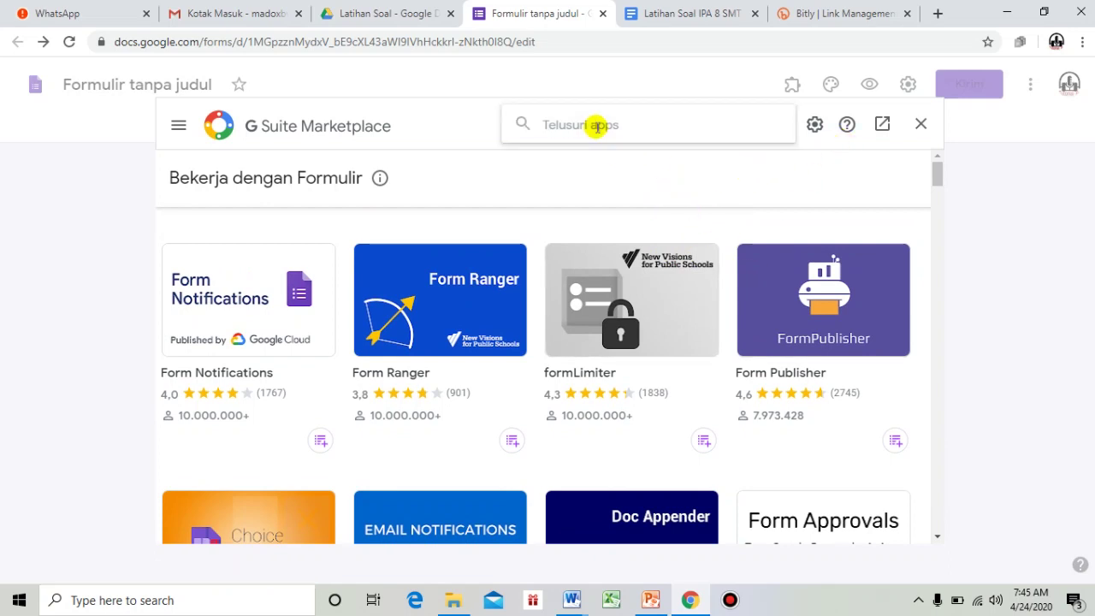
type("form builder")
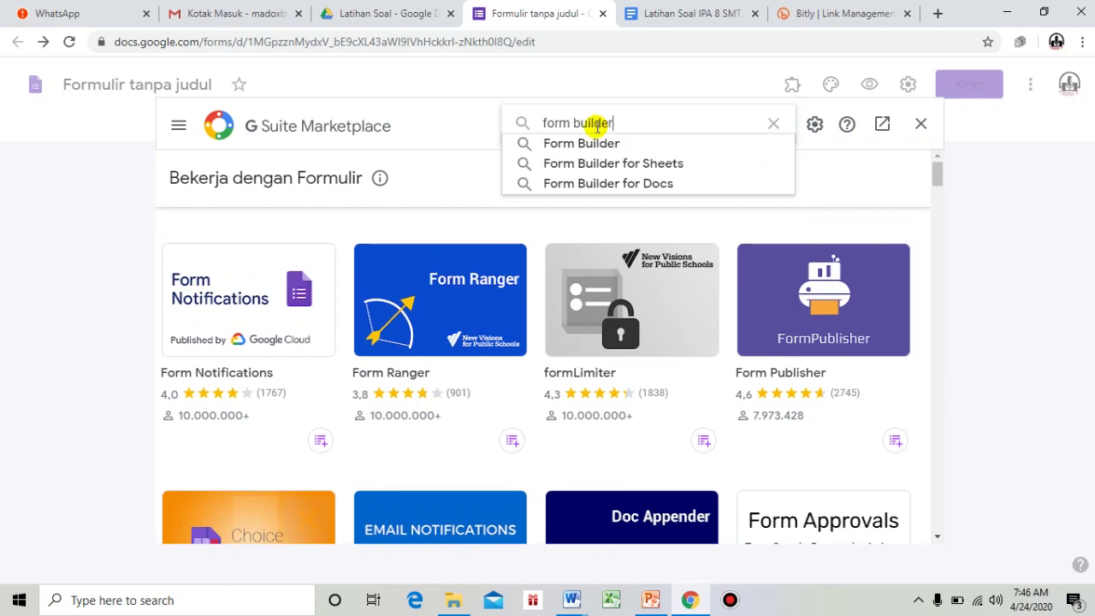
left_click(600, 144)
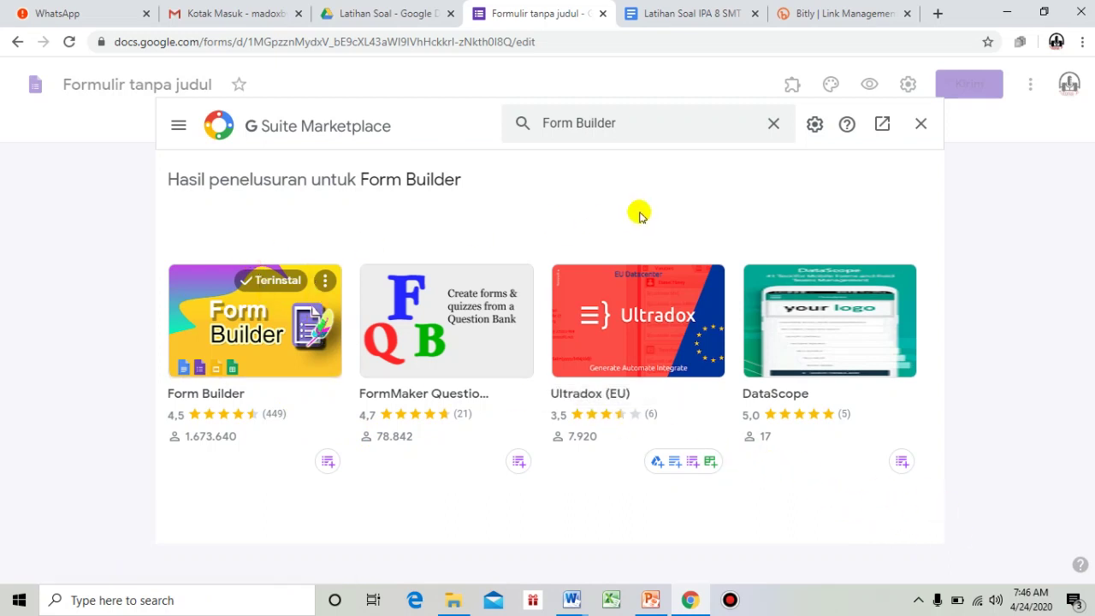
left_click(920, 123)
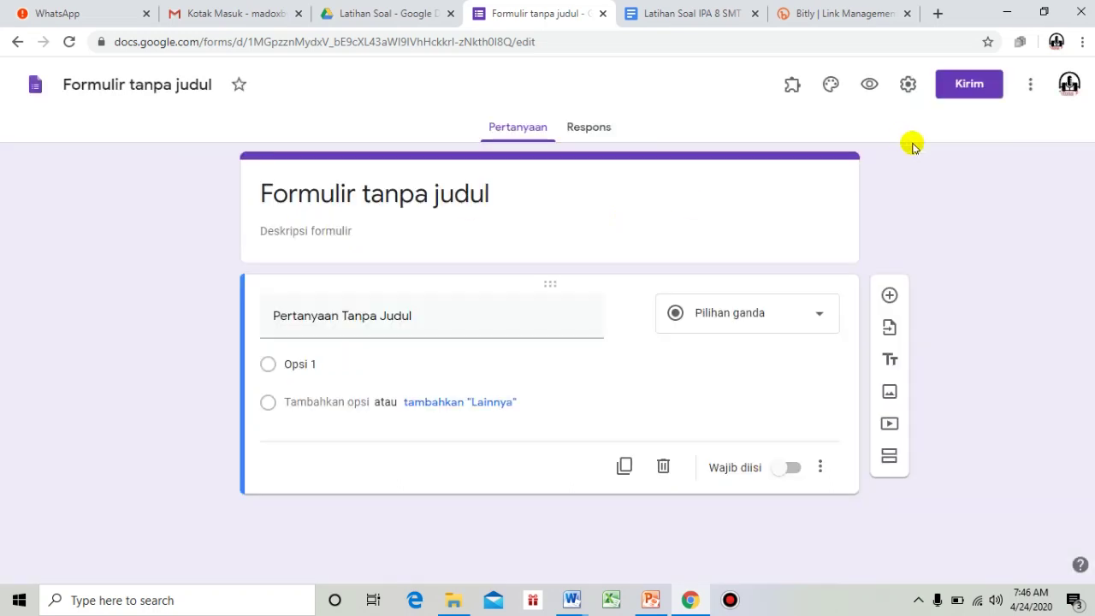
Step: Launch Form Builder from the Add-ons menu several times, closing its dialog after each attempt
left_click(793, 86)
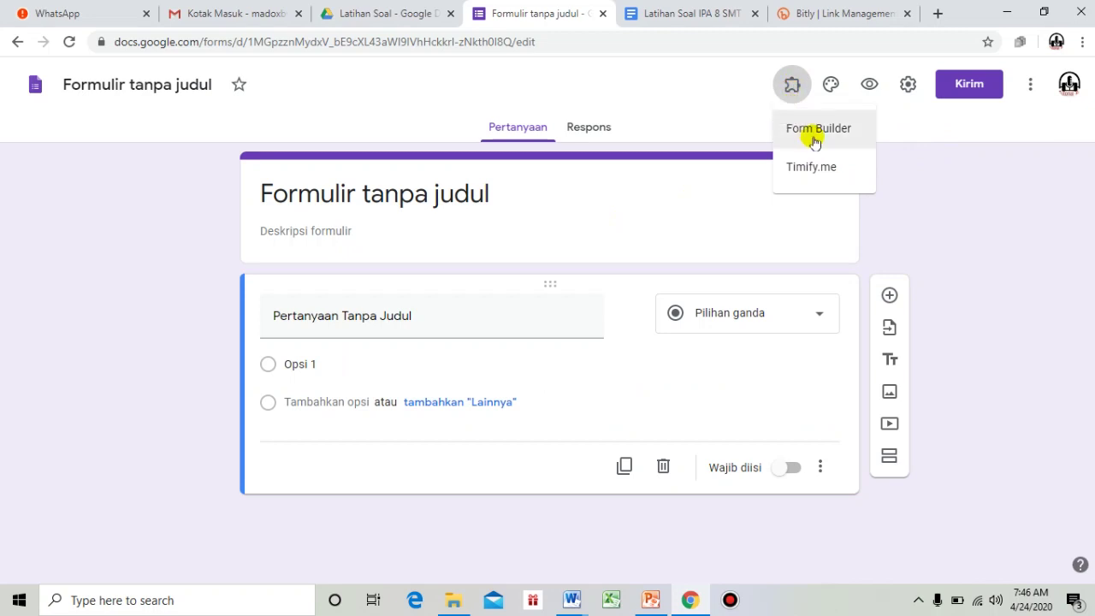
left_click(813, 130)
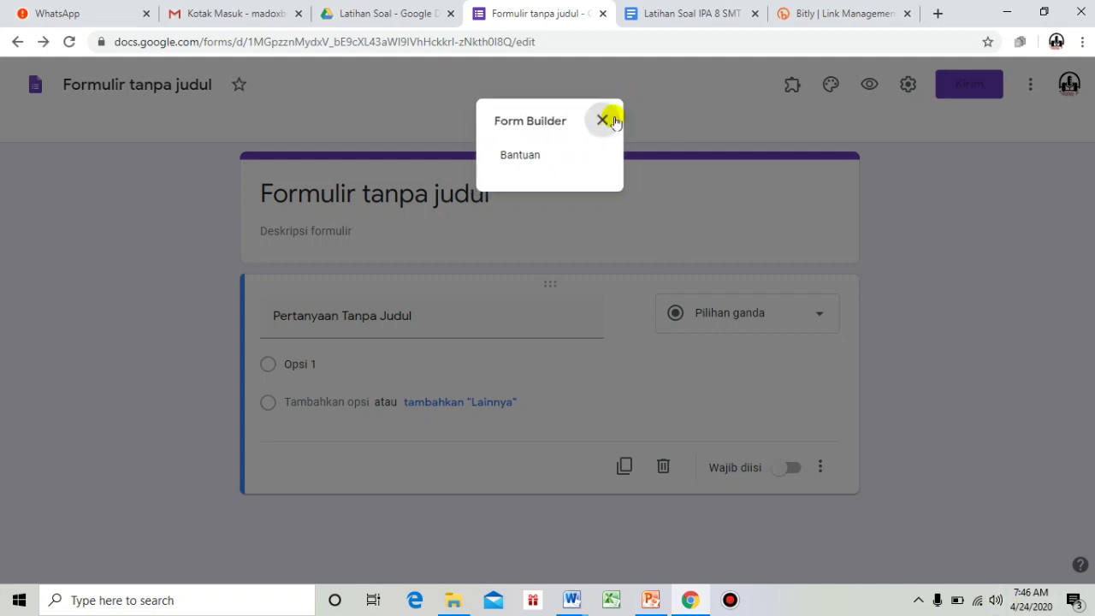
left_click(607, 119)
left_click(792, 85)
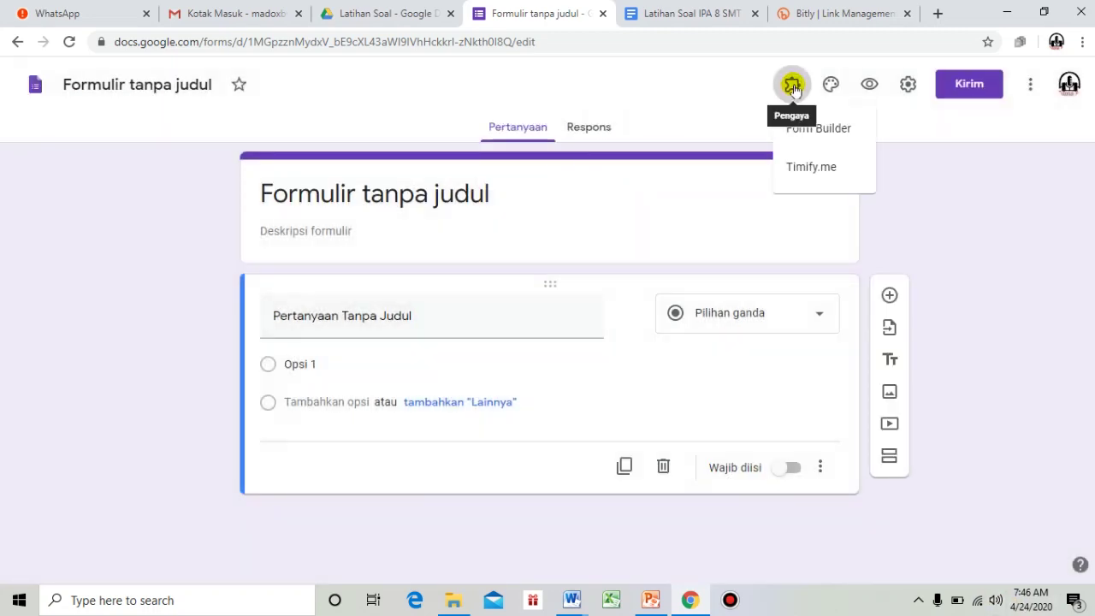
left_click(821, 128)
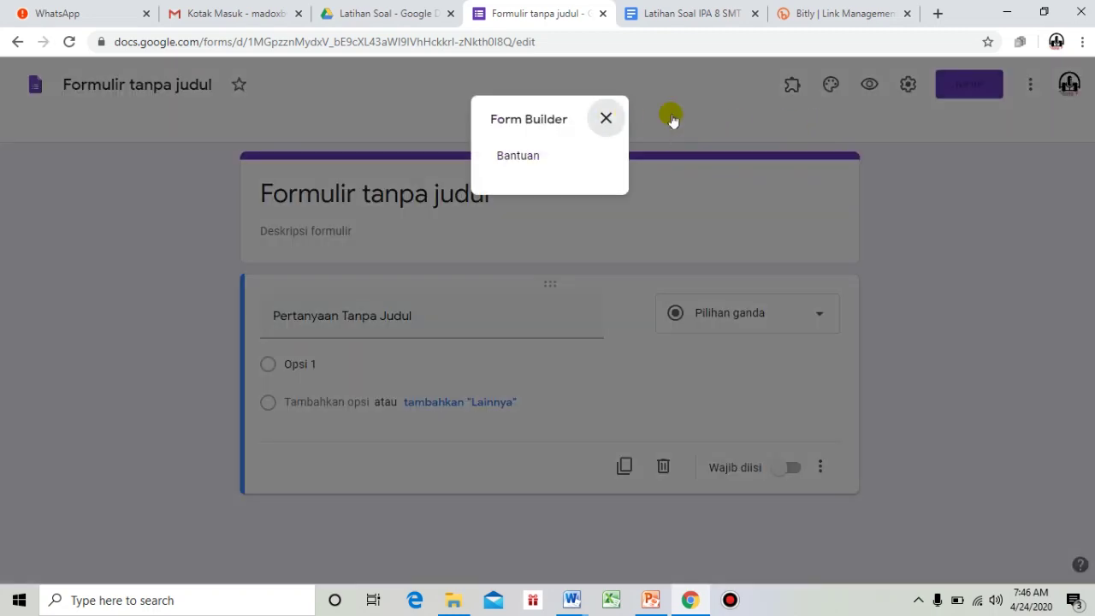
left_click(606, 118)
left_click(792, 85)
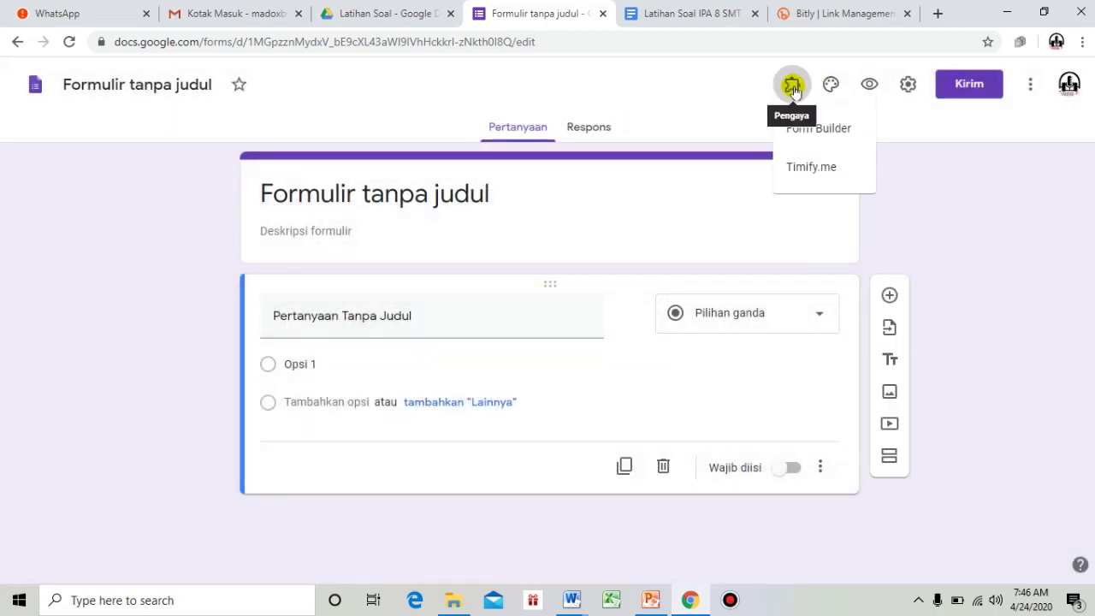
left_click(808, 130)
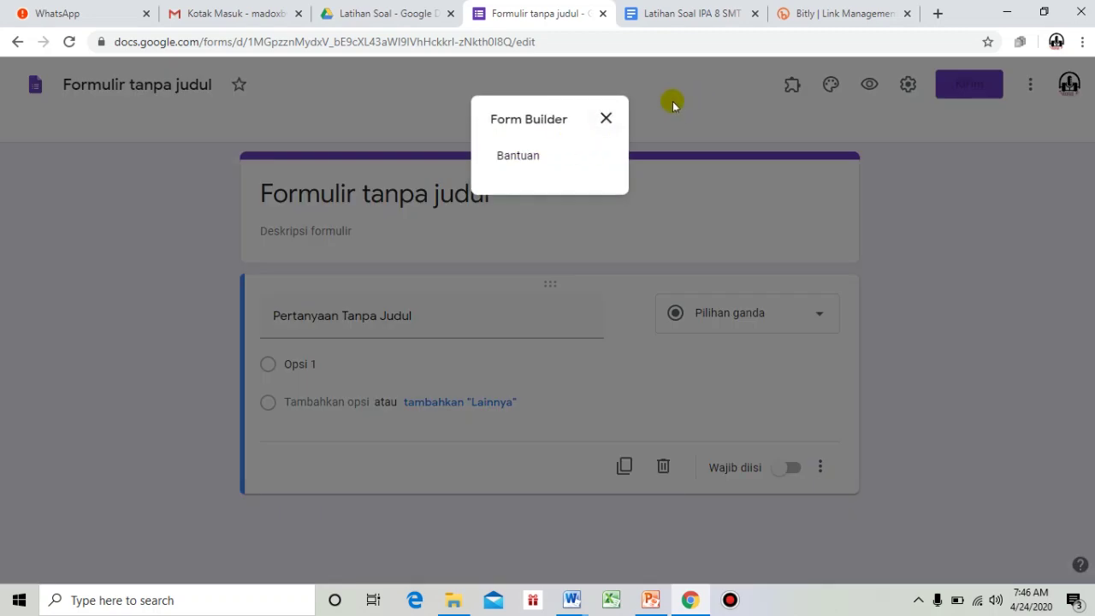
left_click(605, 118)
left_click(790, 86)
left_click(808, 130)
left_click(740, 111)
left_click(792, 85)
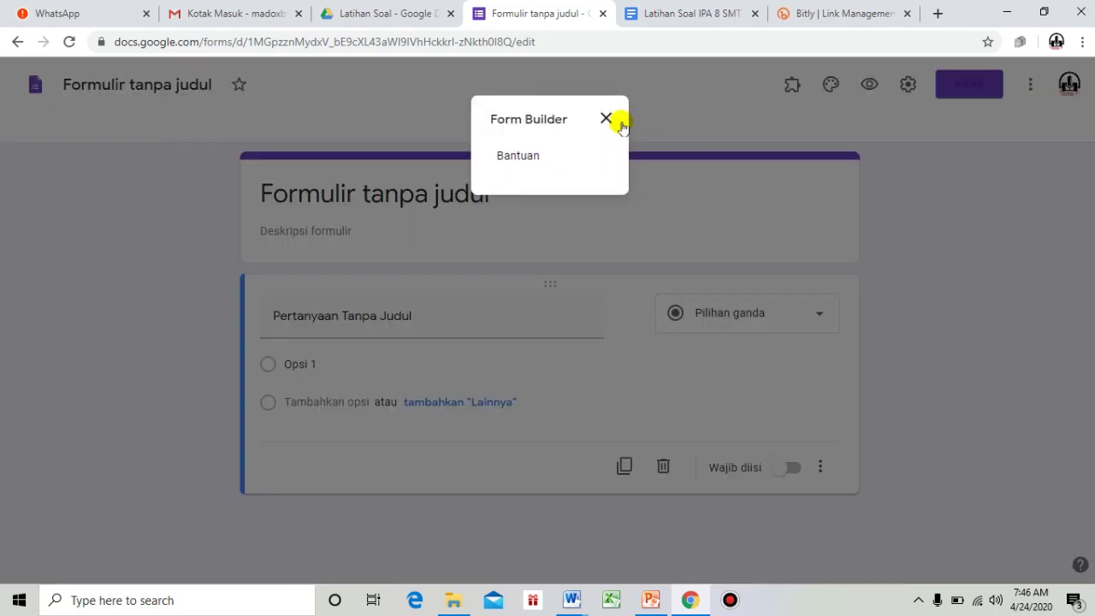
left_click(606, 118)
left_click(790, 86)
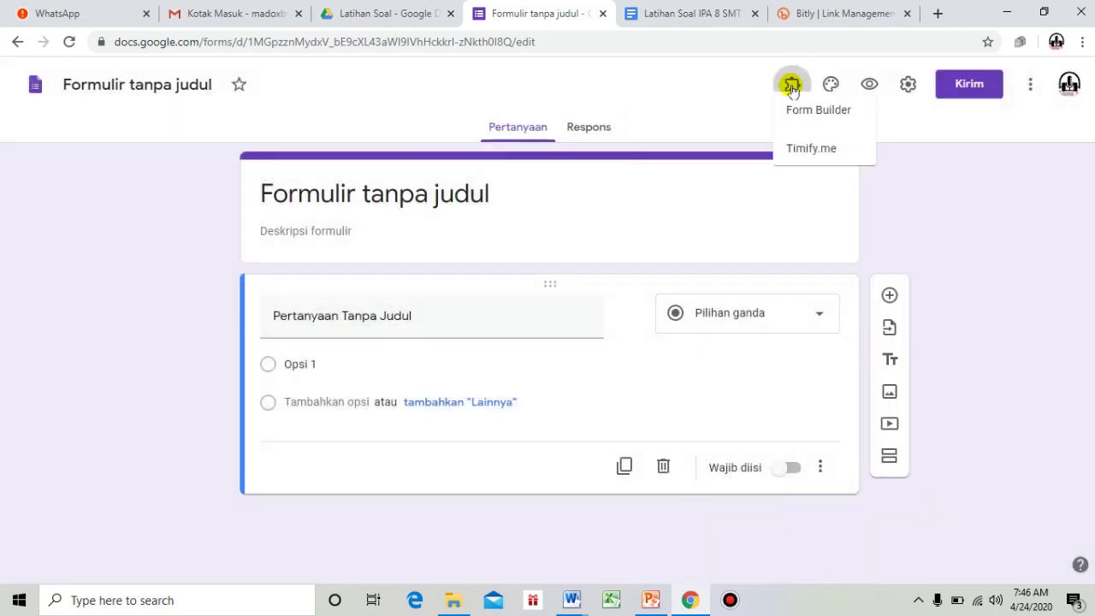
left_click(796, 129)
left_click(607, 118)
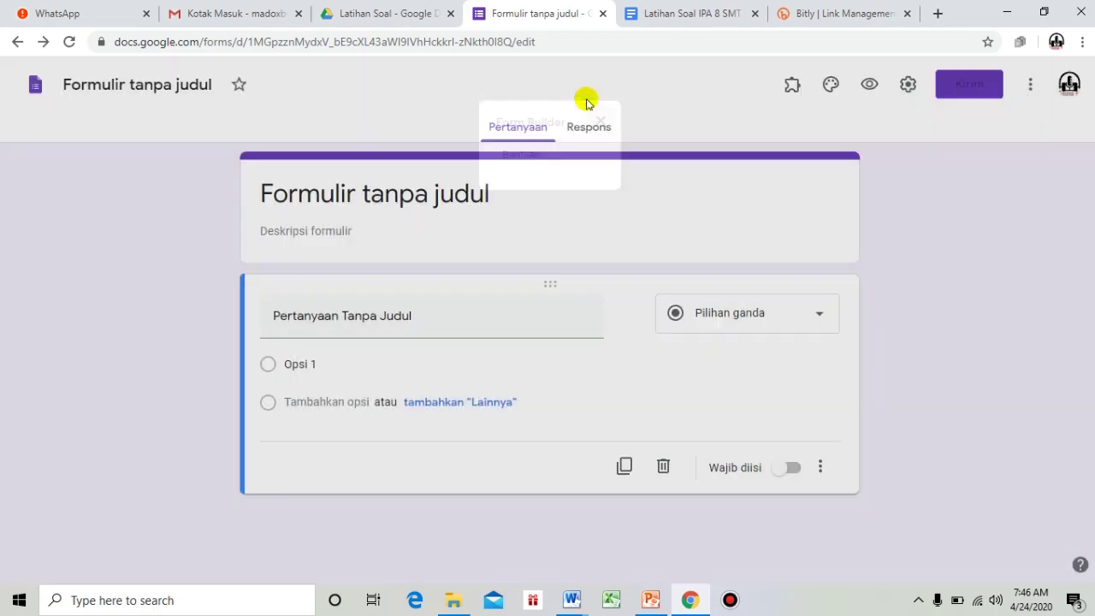
Step: Reload WhatsApp Web, then return to the untitled form
left_click(94, 17)
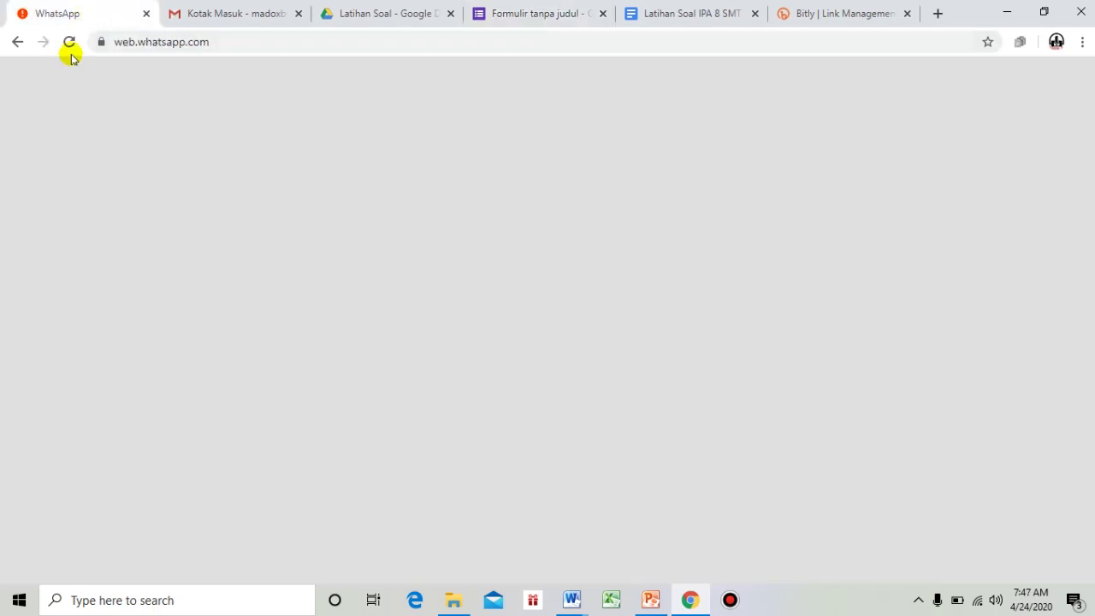
left_click(68, 42)
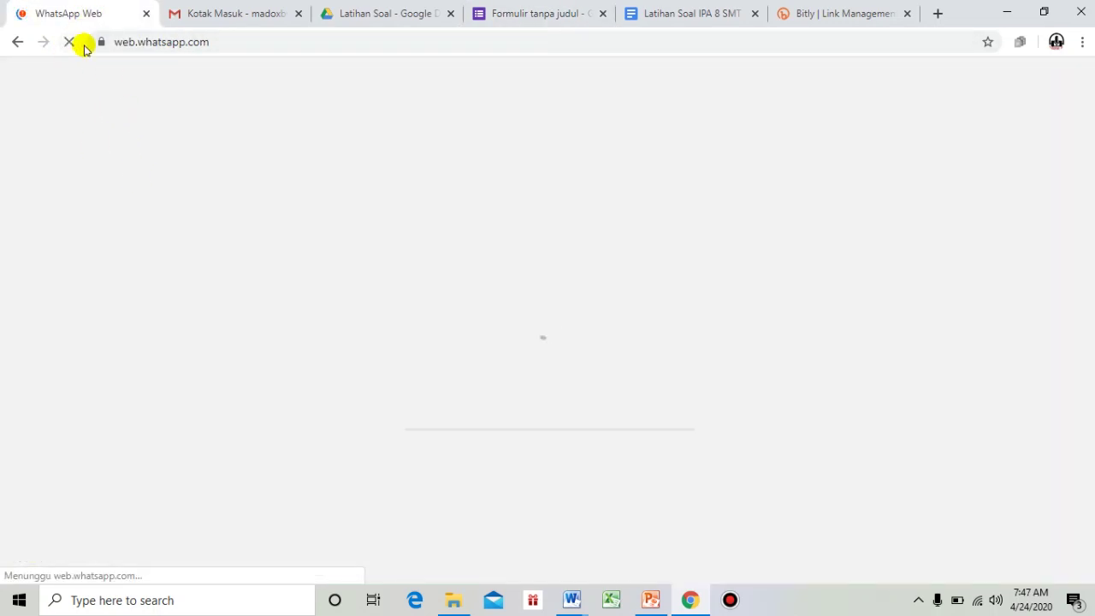
left_click(541, 12)
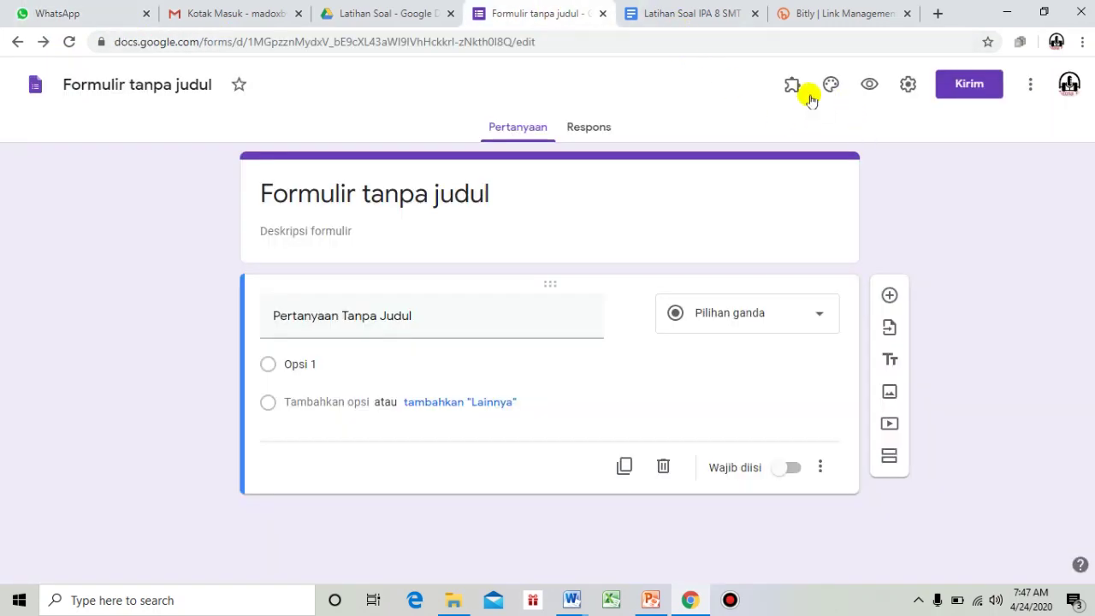
Step: Relaunch Form Builder from the Add-ons menu repeatedly, closing its dialog between attempts
left_click(787, 85)
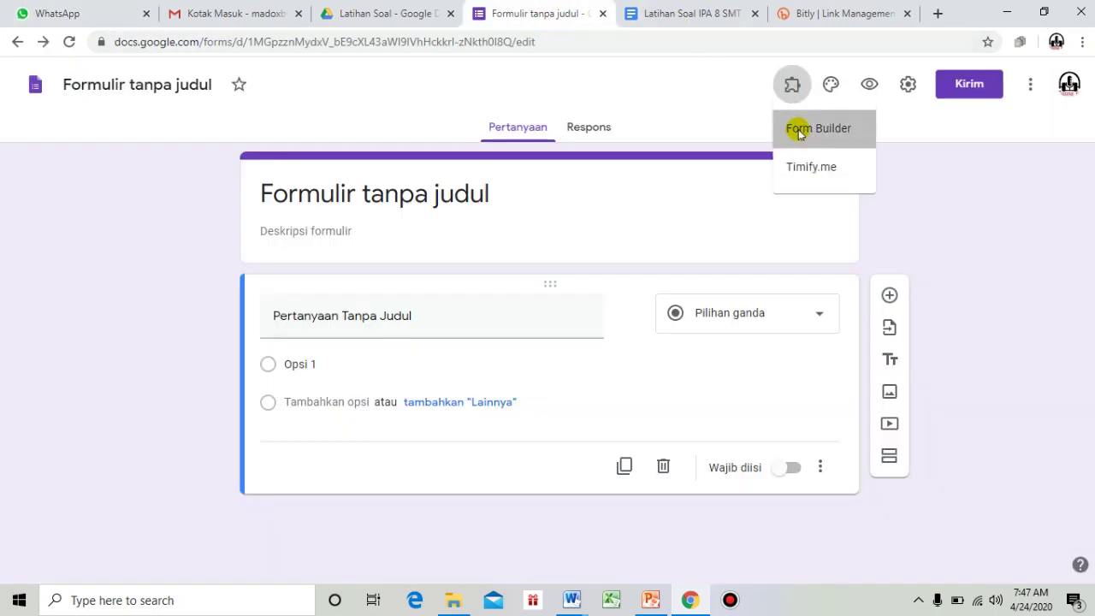
left_click(798, 130)
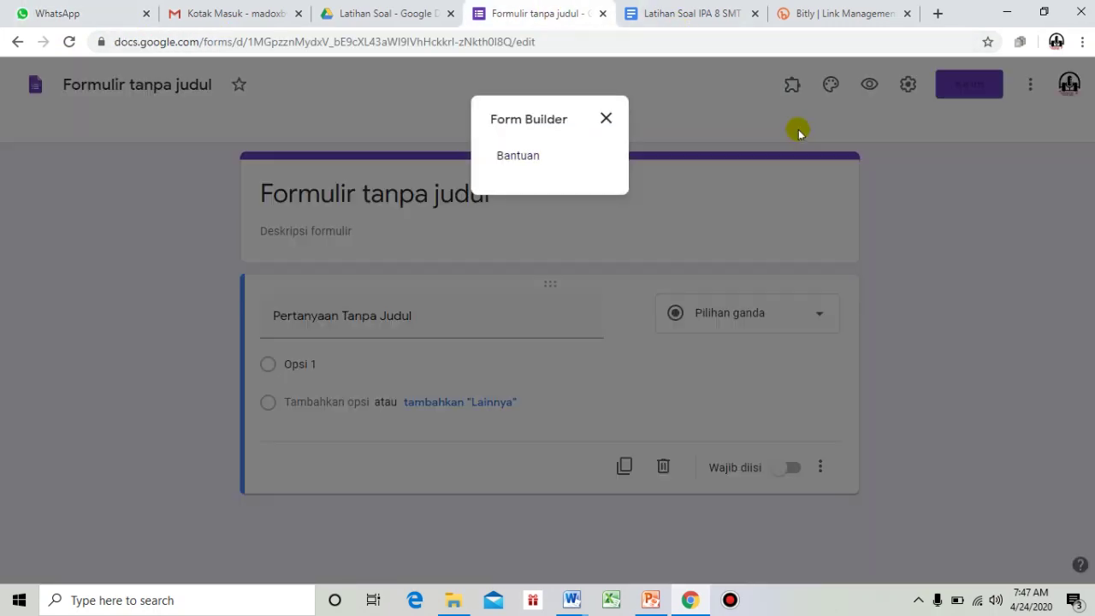
left_click(606, 118)
left_click(790, 84)
left_click(796, 137)
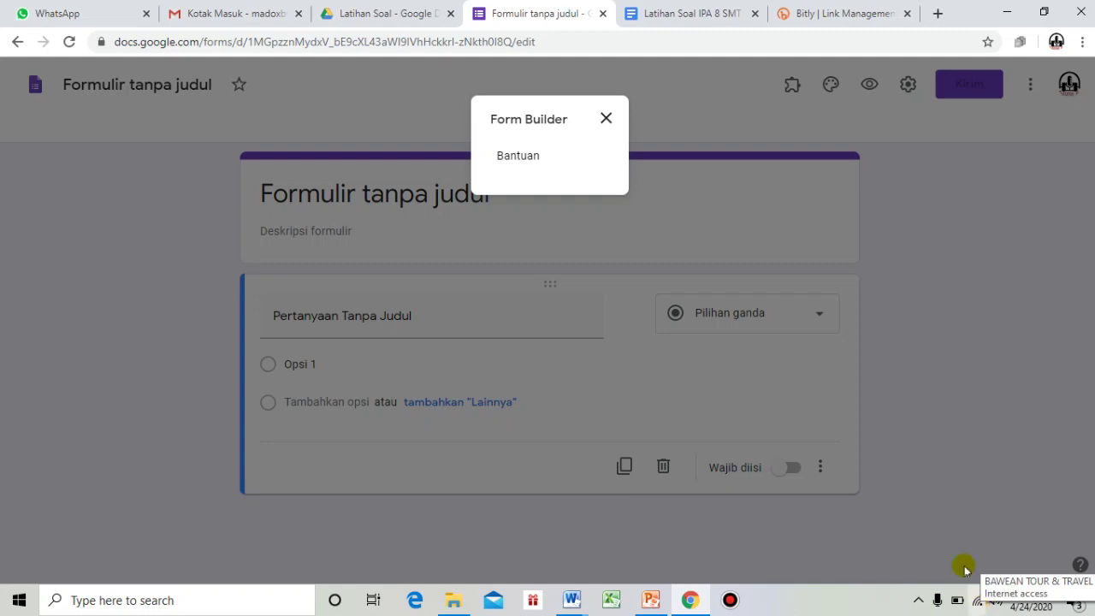
left_click(606, 118)
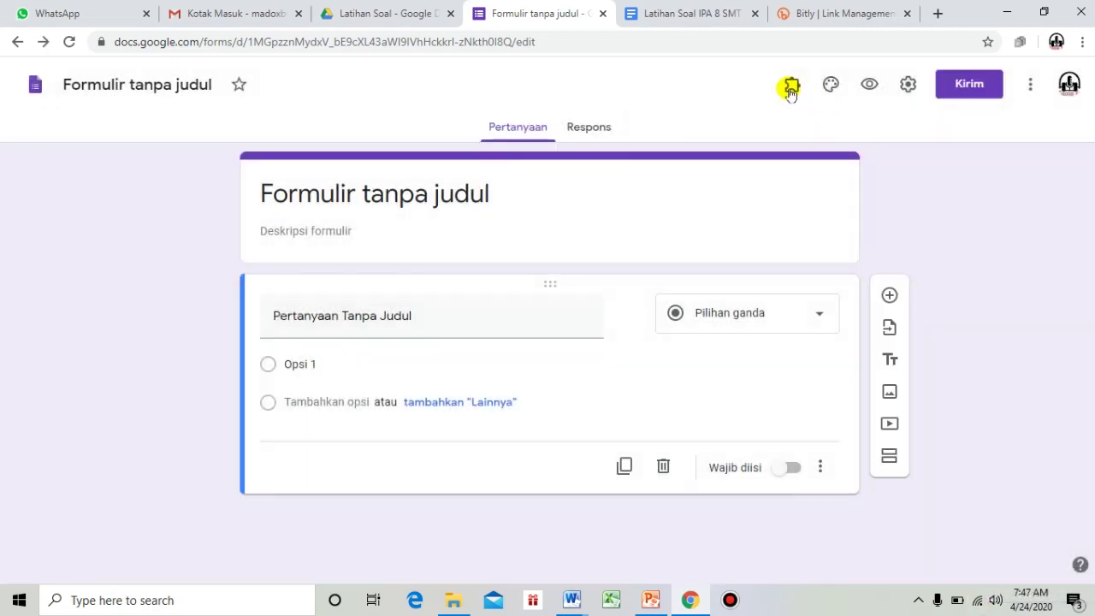
left_click(791, 86)
left_click(794, 130)
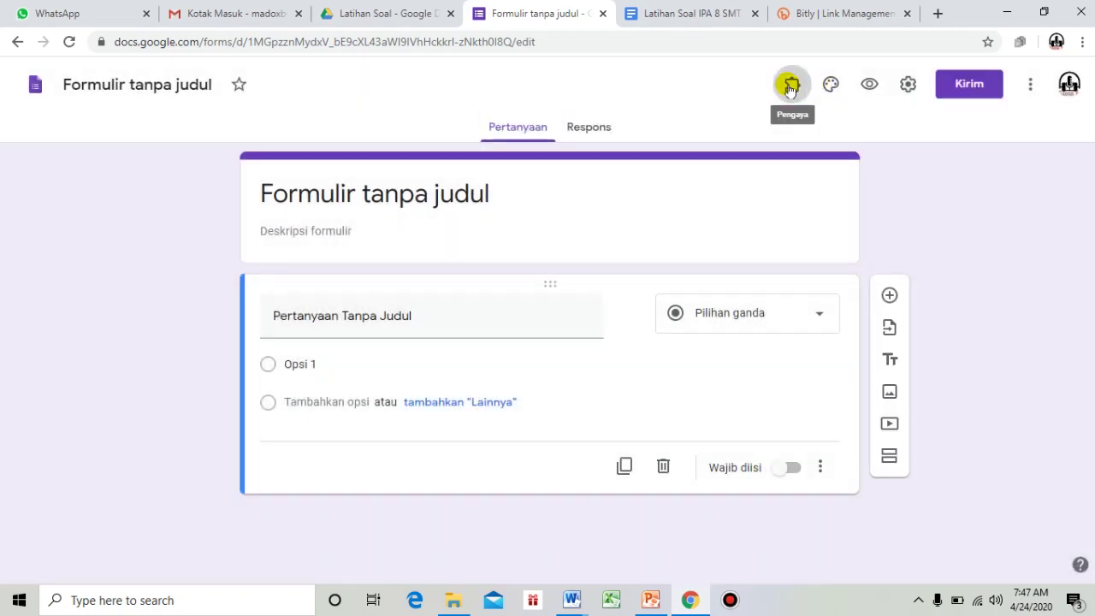
left_click(790, 83)
left_click(798, 137)
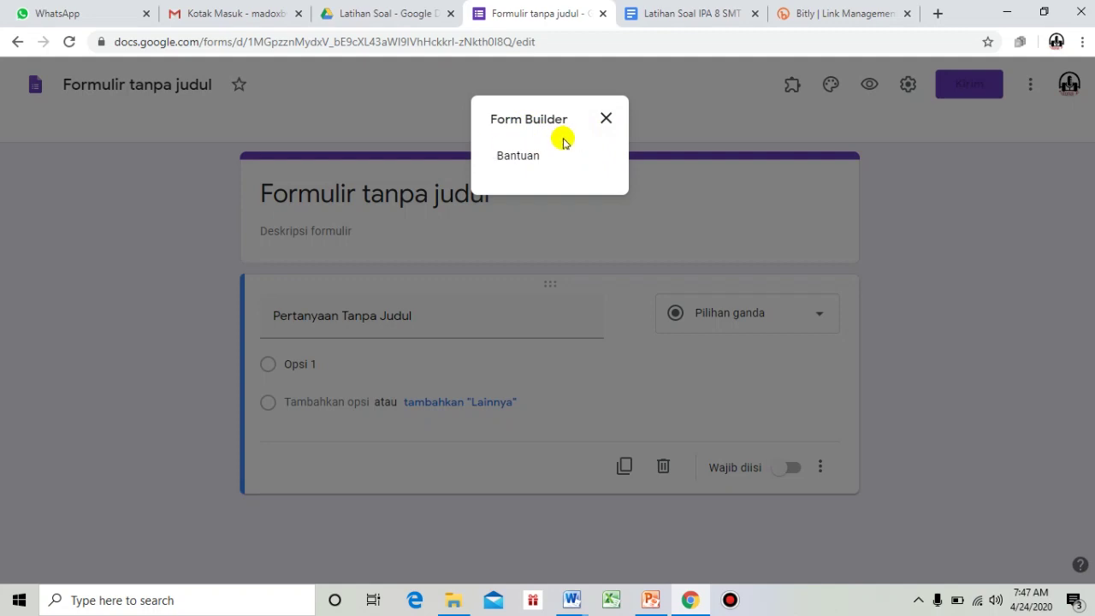
left_click(605, 118)
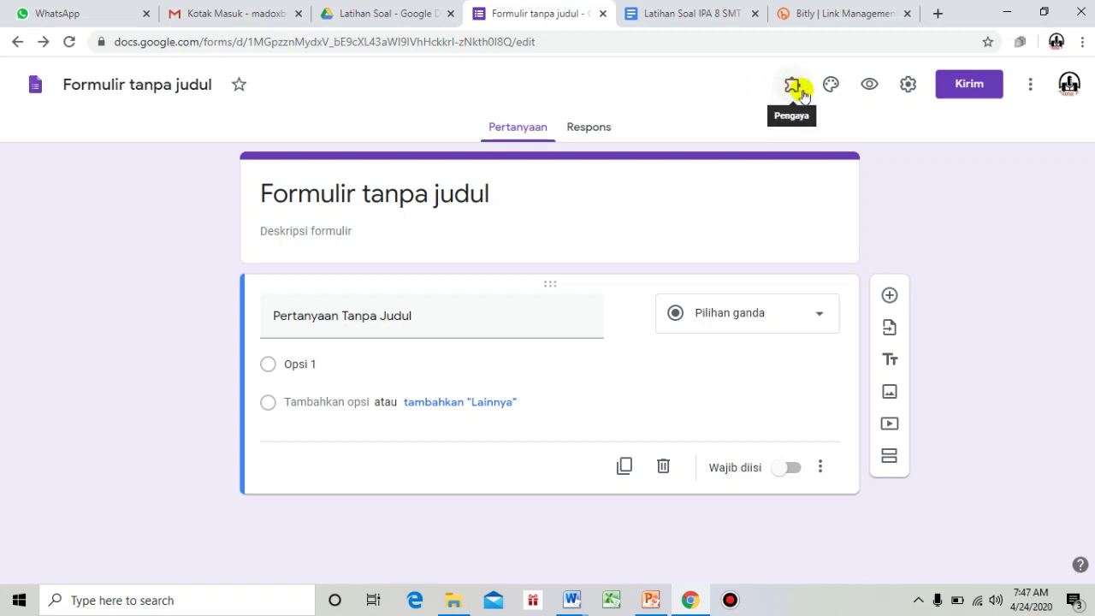
left_click(792, 87)
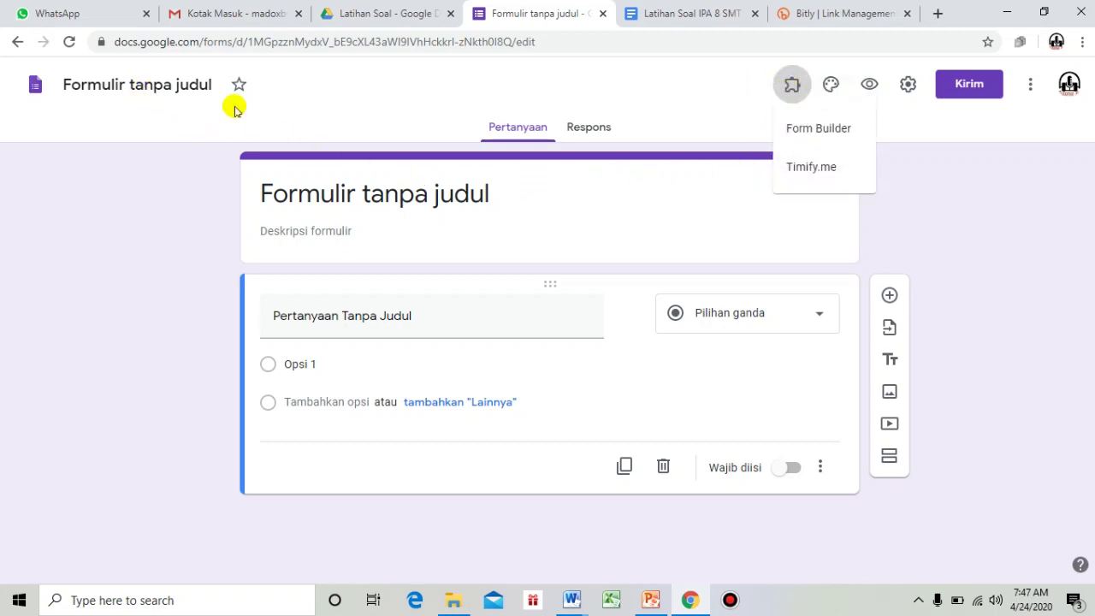
left_click(821, 129)
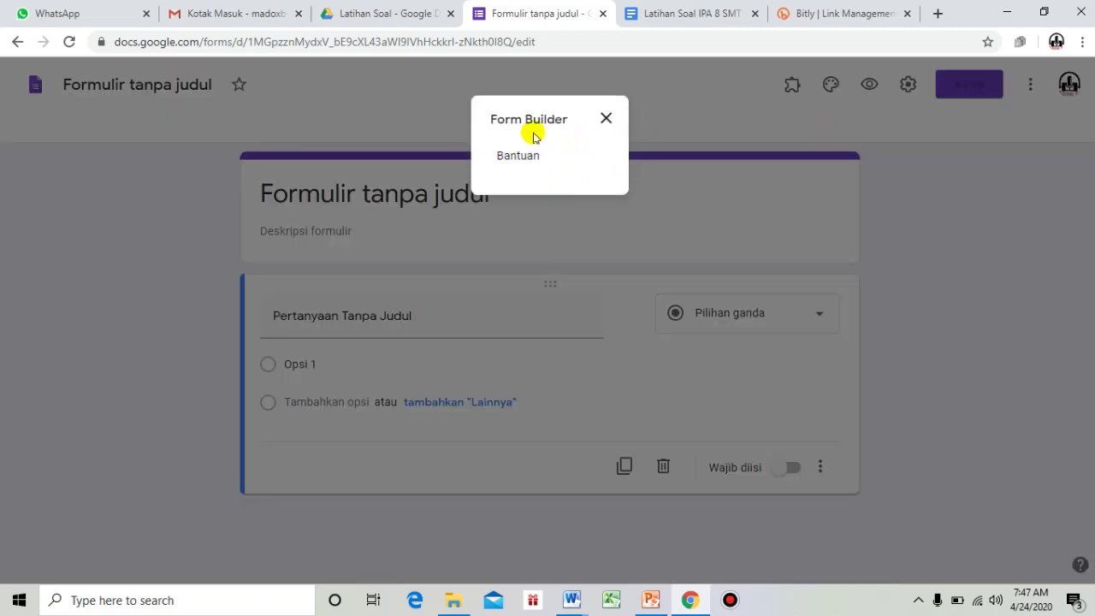
left_click(612, 118)
left_click(792, 85)
left_click(801, 131)
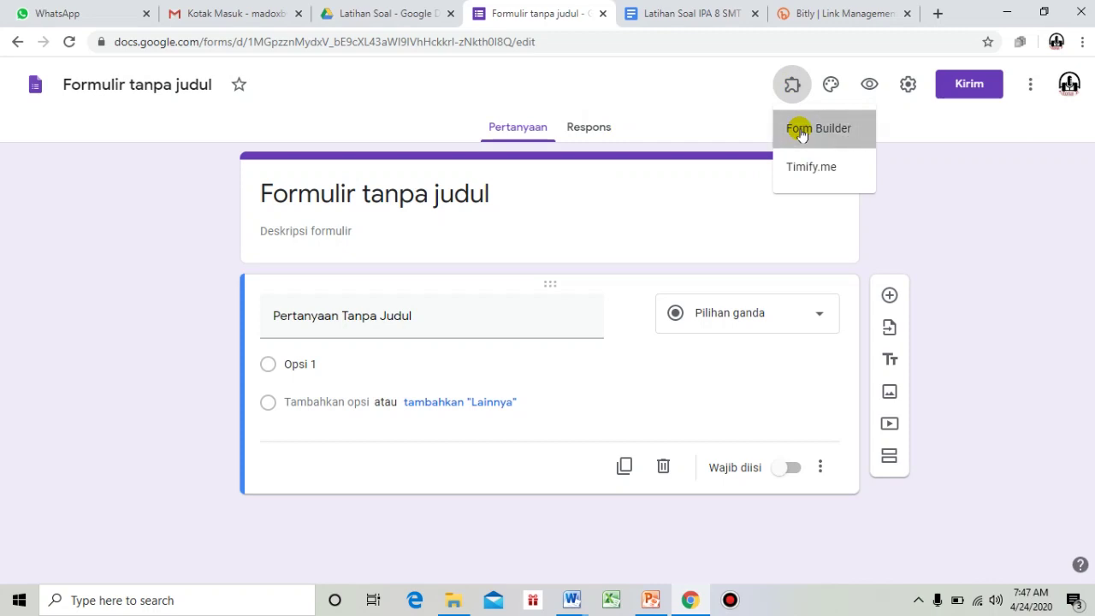
Step: Reload the form page and start Form Builder to reach its Import From panel
left_click(606, 118)
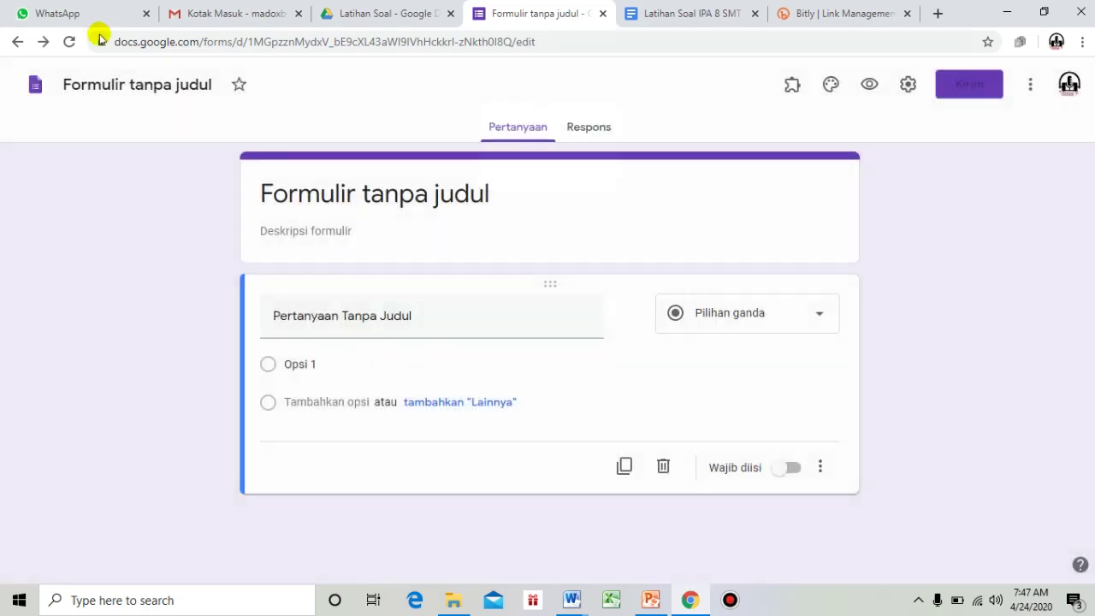
left_click(69, 41)
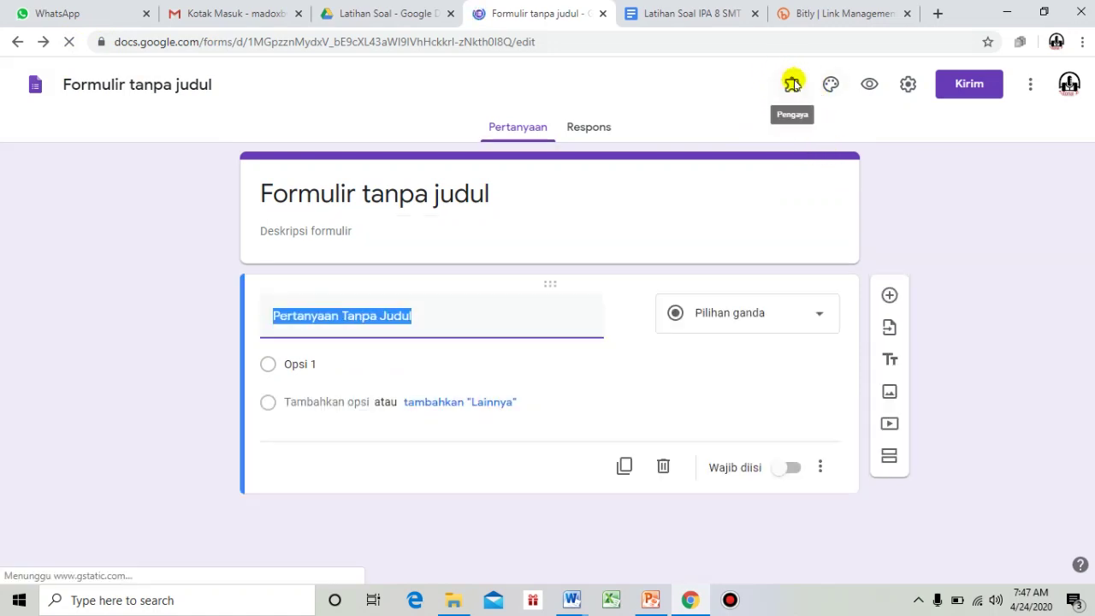
left_click(792, 83)
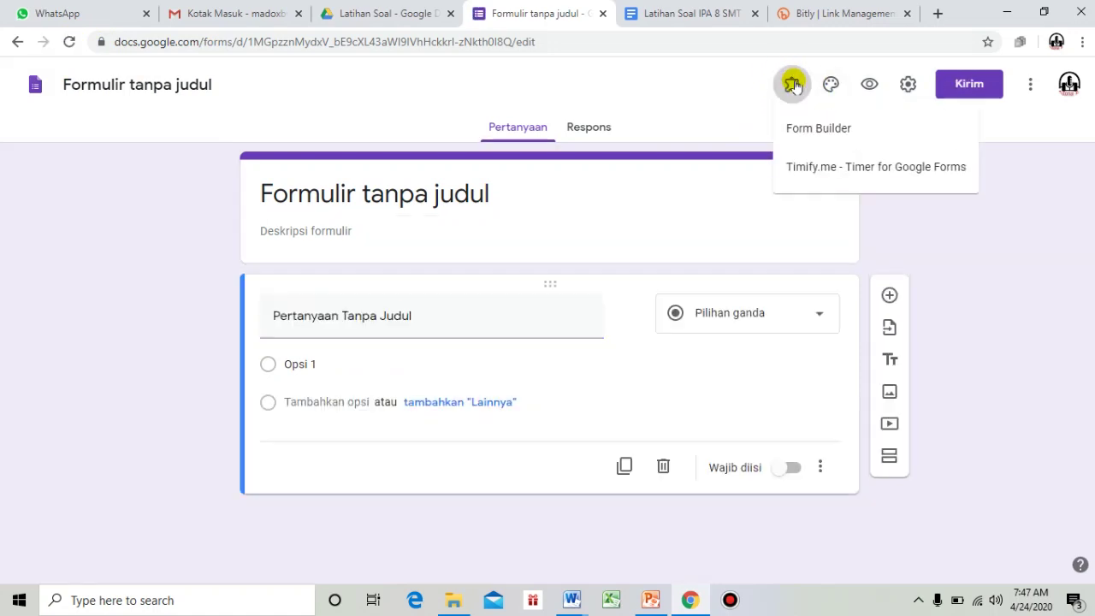
left_click(805, 128)
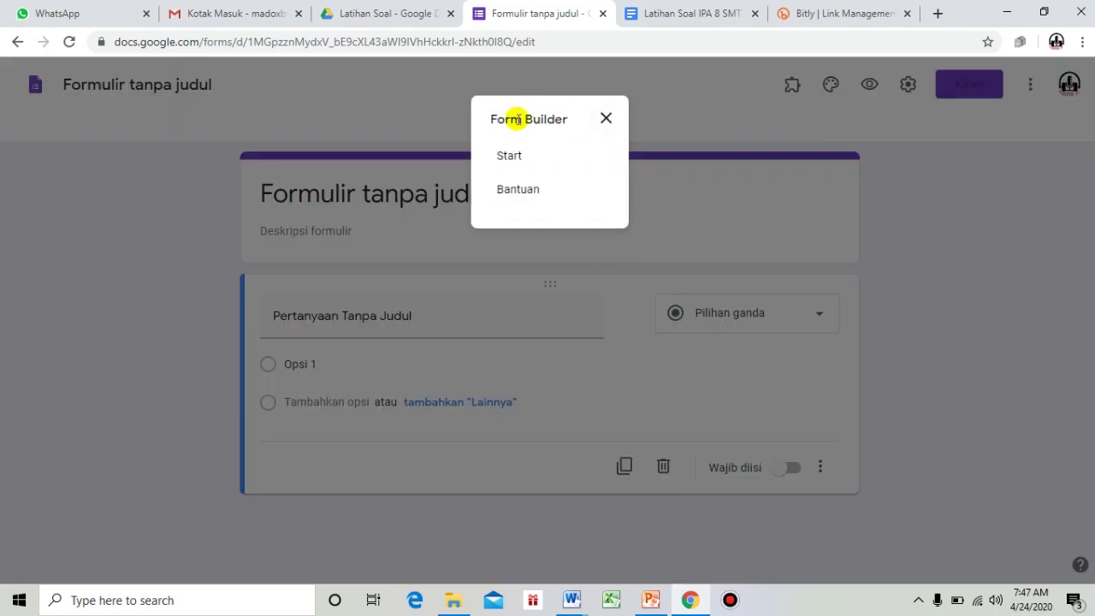
left_click(509, 157)
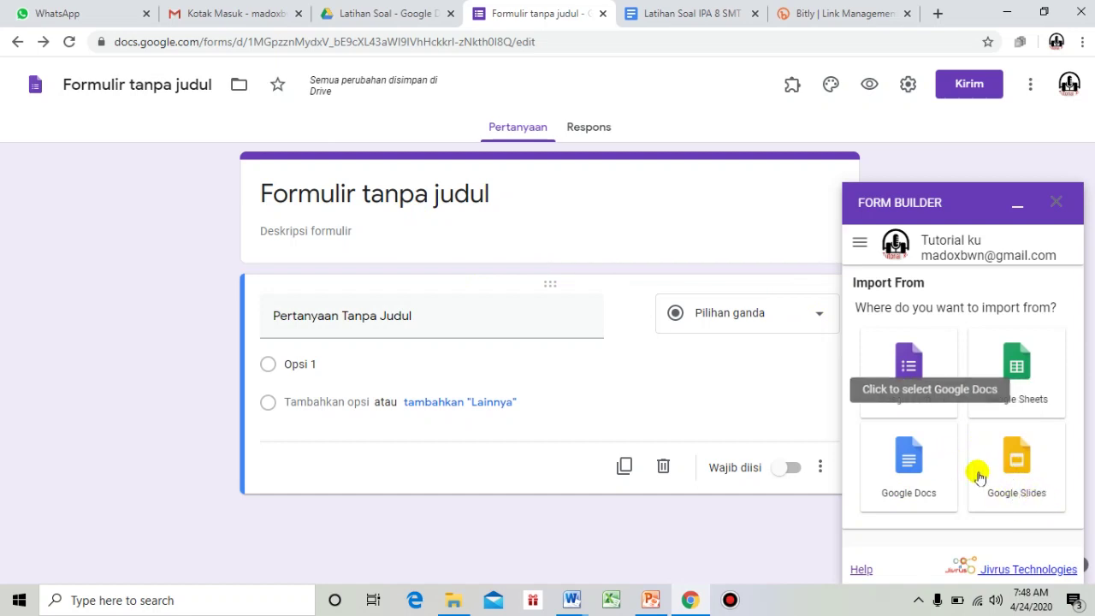
Step: Choose Google Docs as the source and select the Latihan Soal IPA 8 SMT 1 document
left_click(908, 453)
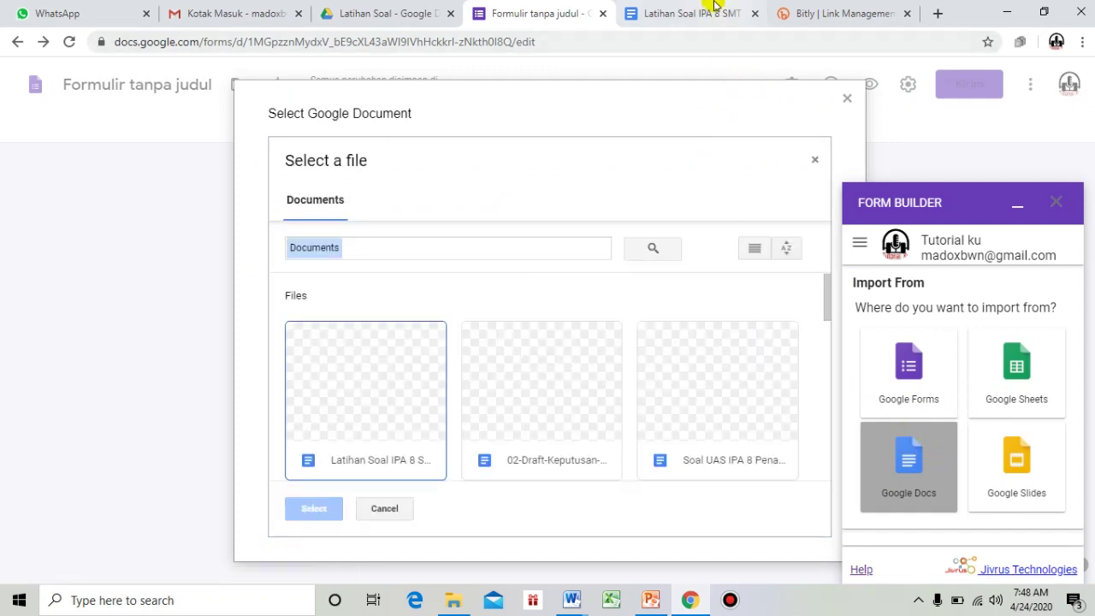
left_click(673, 19)
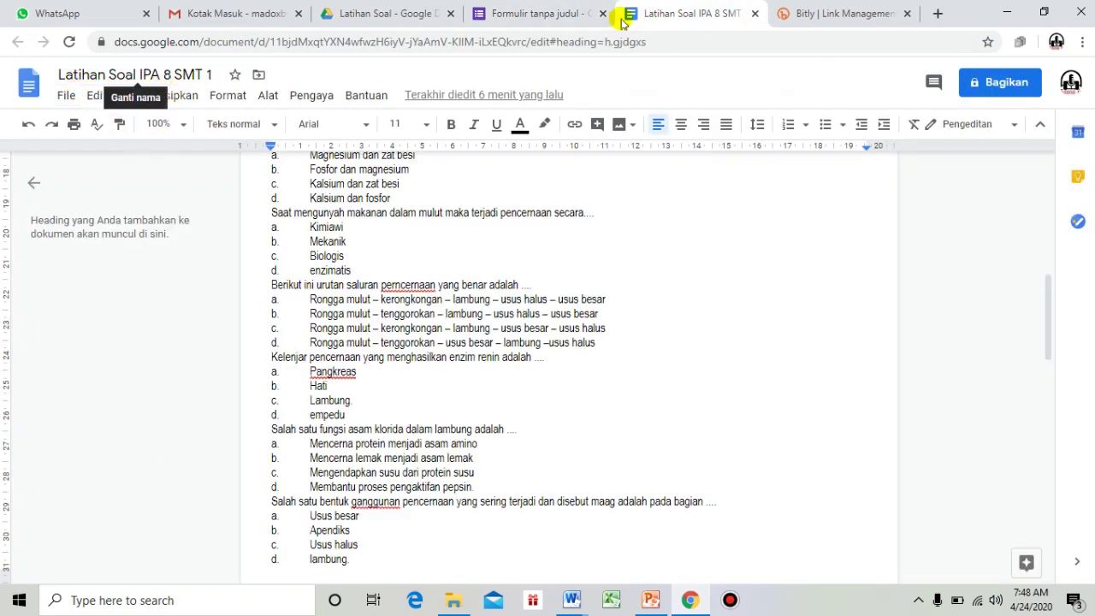
left_click(520, 17)
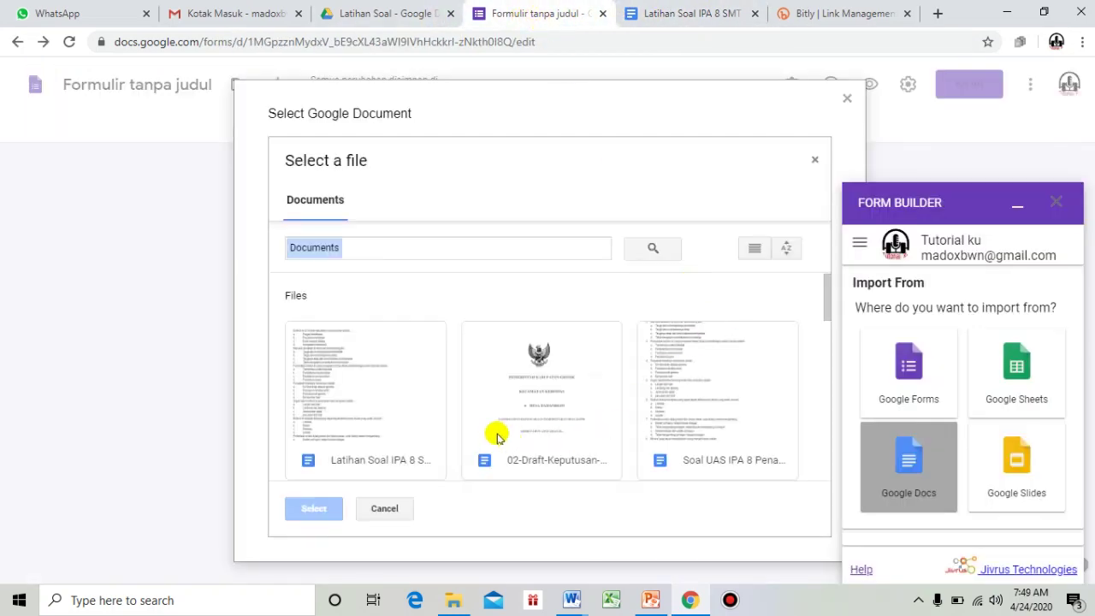
left_click(379, 457)
left_click(319, 510)
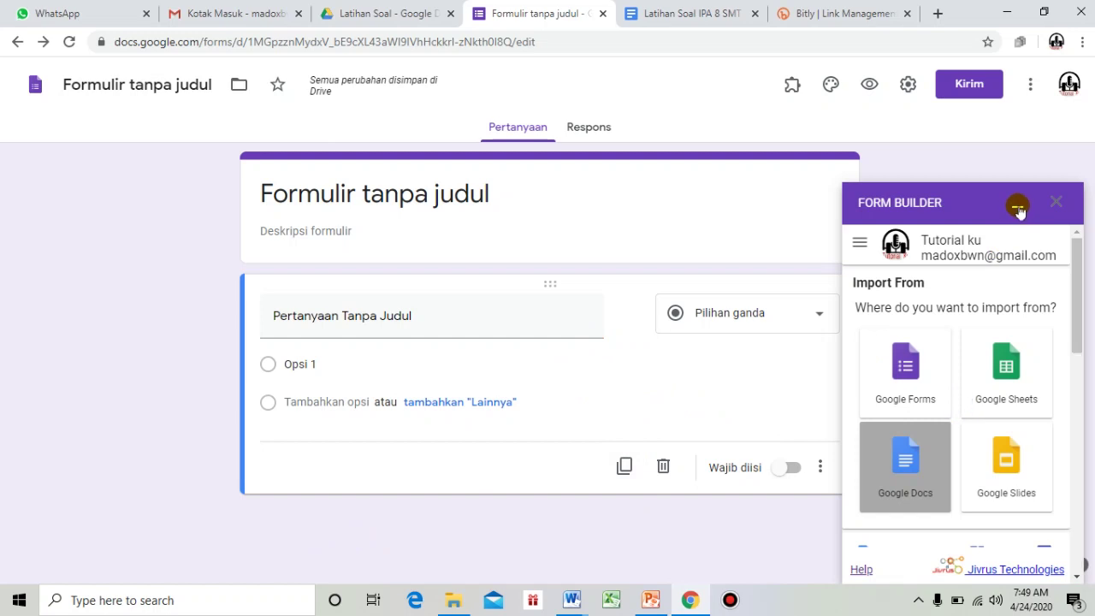
Step: Review the loaded questions in Form Builder and run Import Selected
scroll(1052, 305, "down", 2)
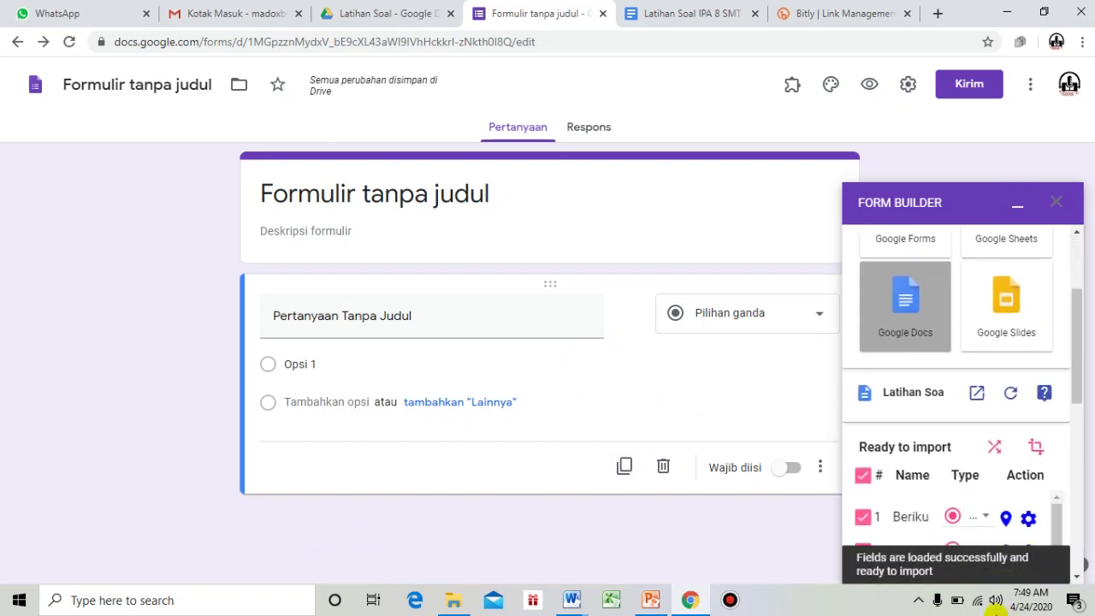
scroll(1001, 423, "down", 2)
scroll(951, 451, "down", 2)
scroll(941, 453, "up", 2)
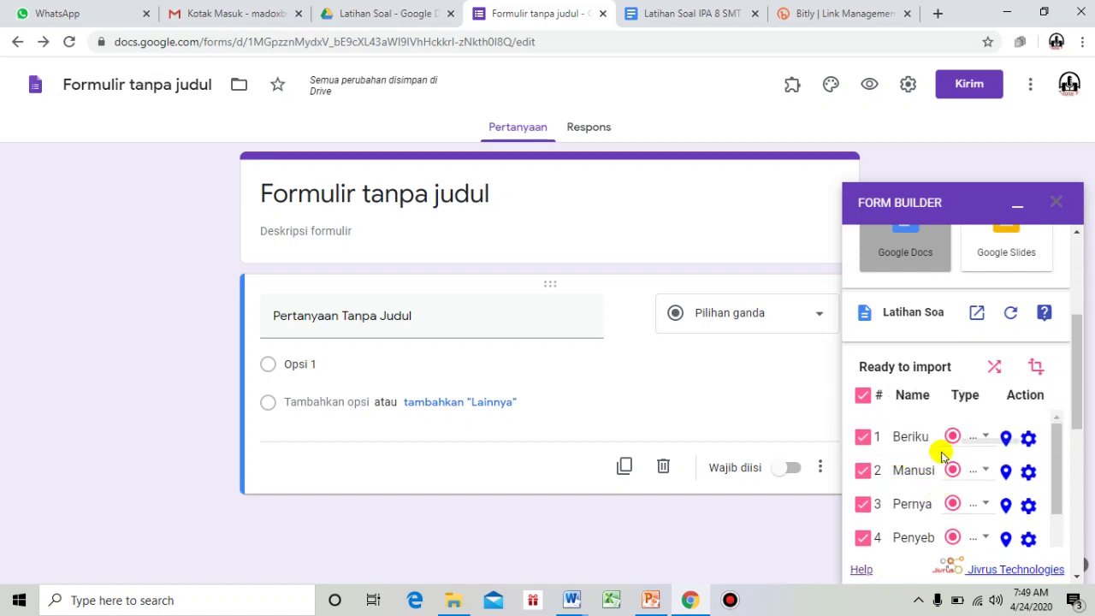
scroll(934, 497, "down", 5)
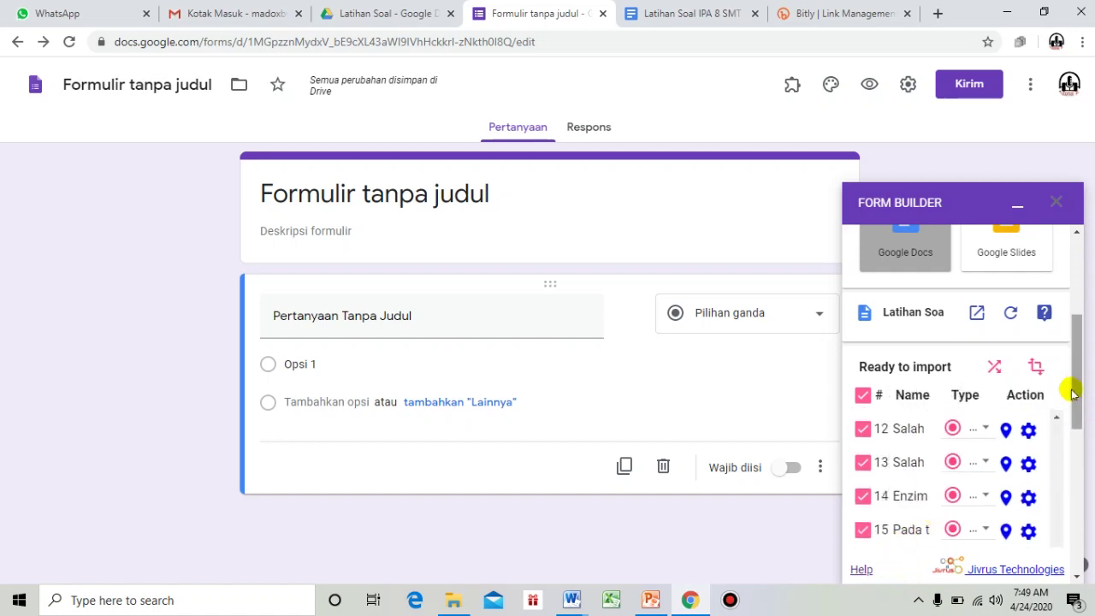
left_click_drag(1080, 382, 1077, 359)
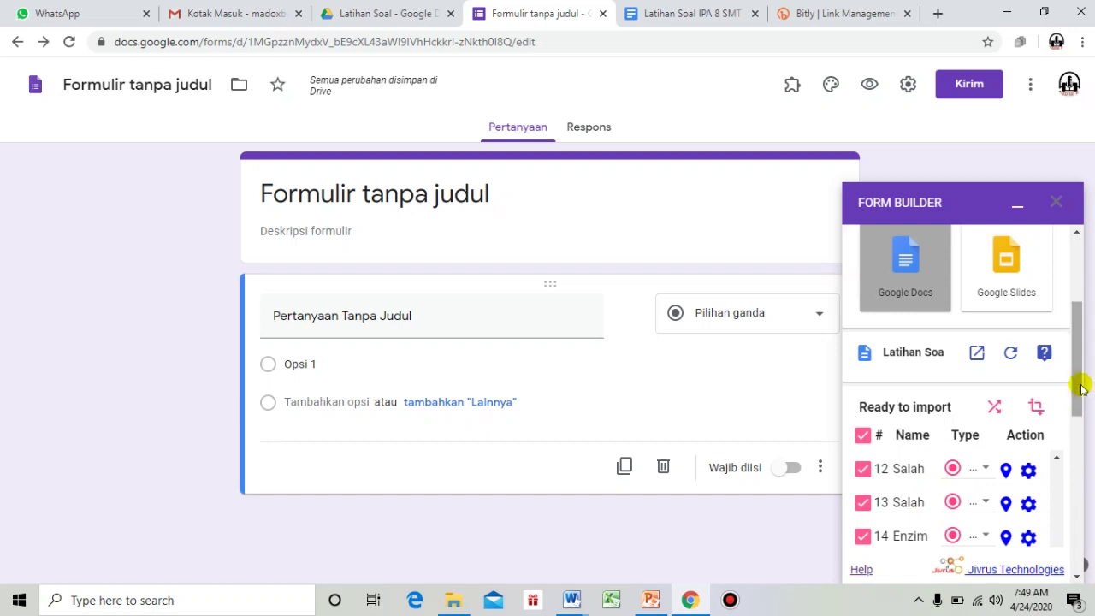
left_click_drag(1078, 379, 1078, 518)
left_click(943, 382)
scroll(992, 436, "down", 2)
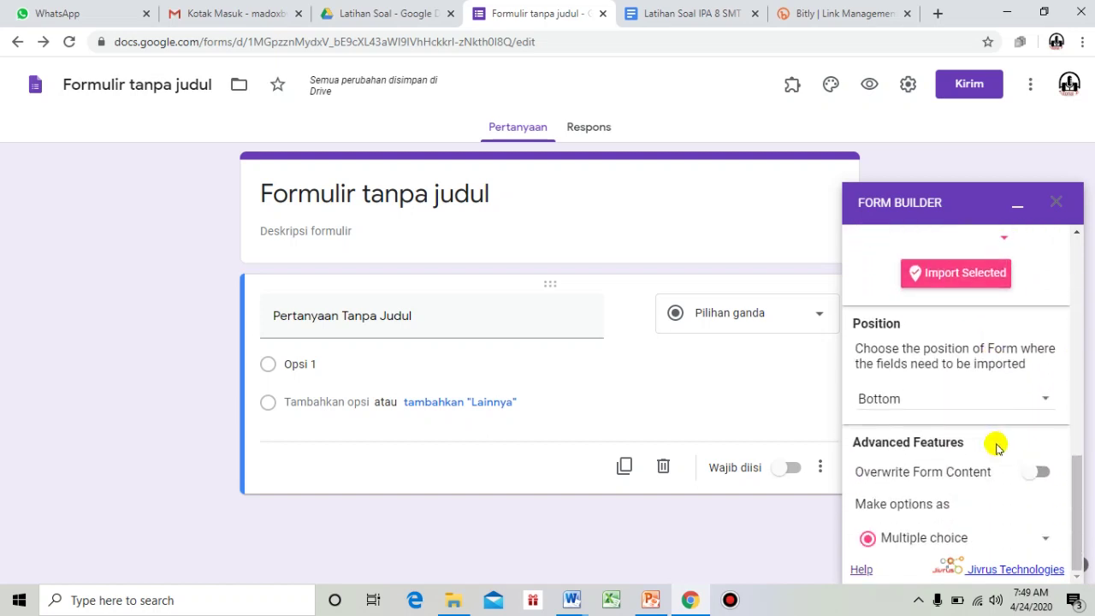
scroll(995, 443, "up", 2)
left_click(945, 437)
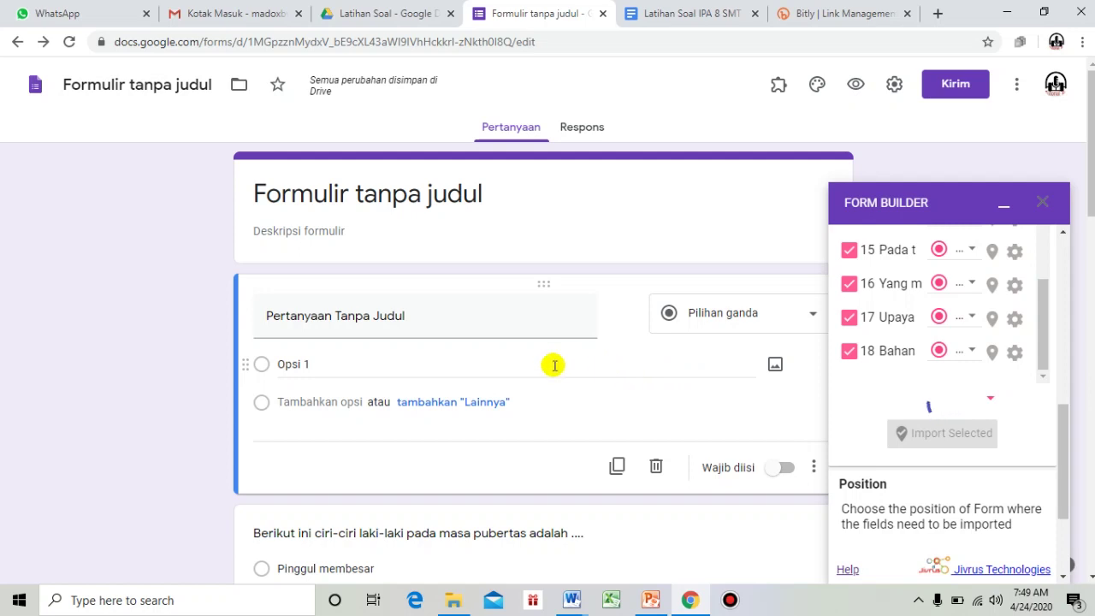
Step: Check the imported questions, including Organ tubuh, then close the Form Builder panel
scroll(1038, 465, "up", 3)
left_click_drag(1045, 534, 1046, 374)
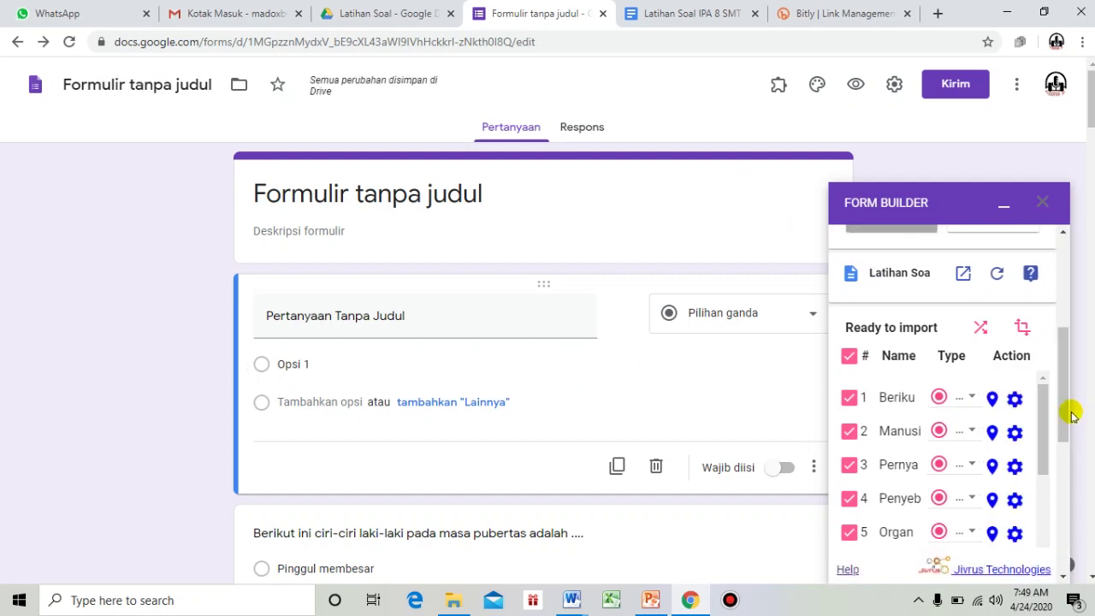
left_click_drag(1062, 385, 1043, 533)
scroll(600, 402, "down", 5)
scroll(599, 407, "down", 10)
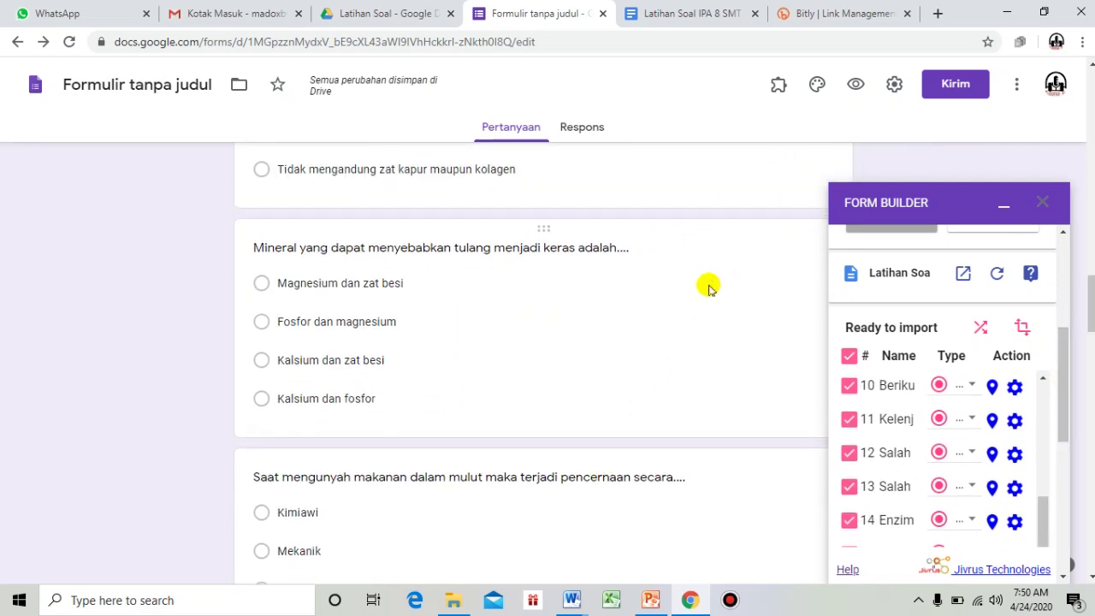
scroll(701, 291, "down", 5)
left_click(436, 257)
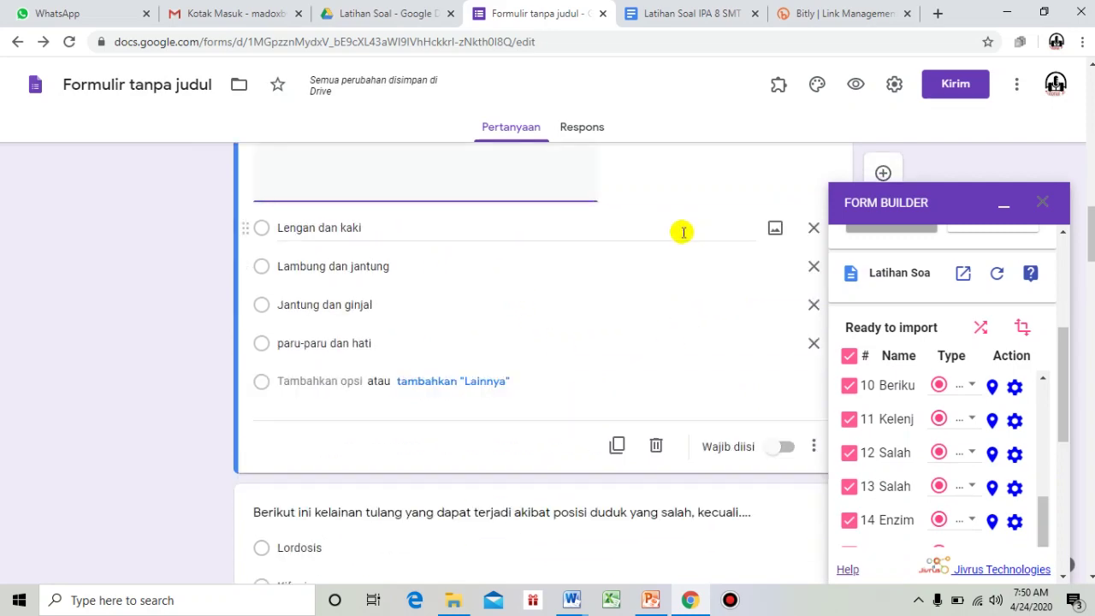
scroll(723, 252, "up", 3)
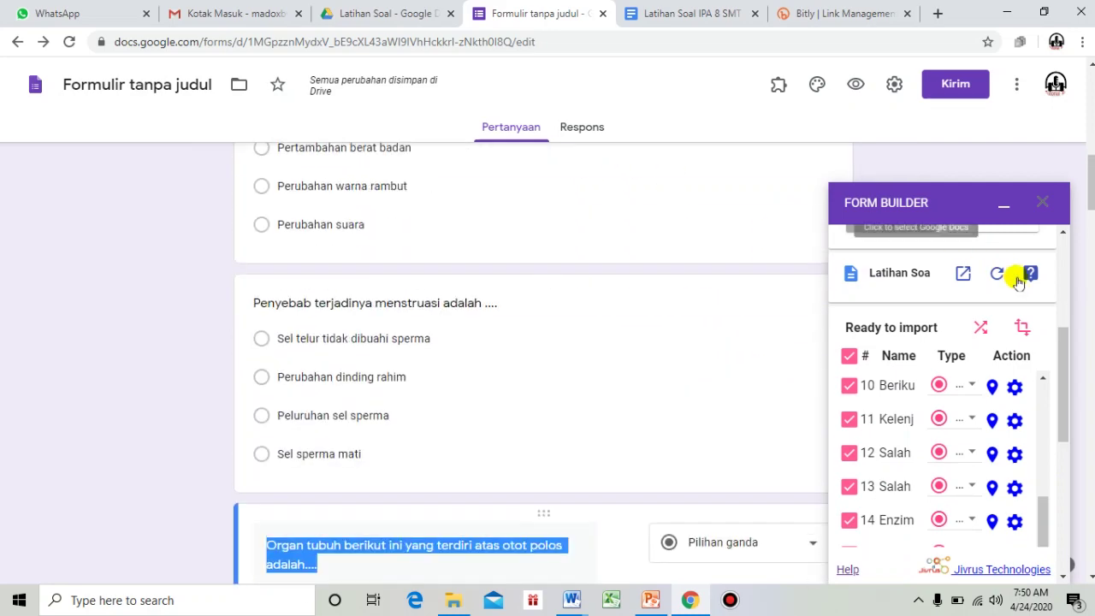
left_click(1043, 209)
scroll(588, 342, "up", 10)
scroll(589, 342, "up", 1)
Step: Title the form 'Ulangan Akhir Tahun'
left_click(510, 194)
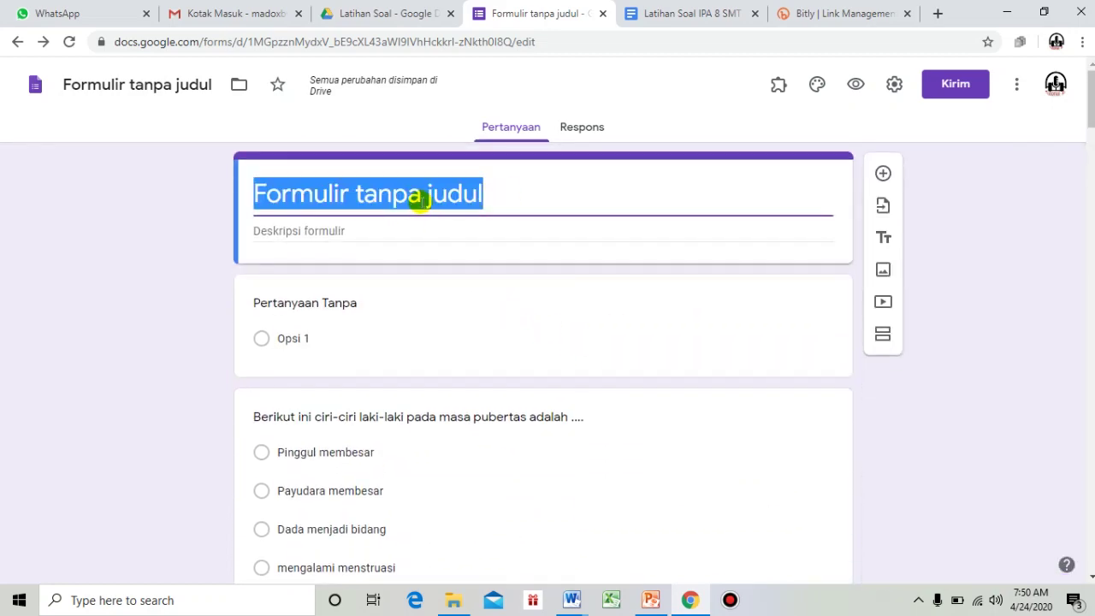
type("Lati")
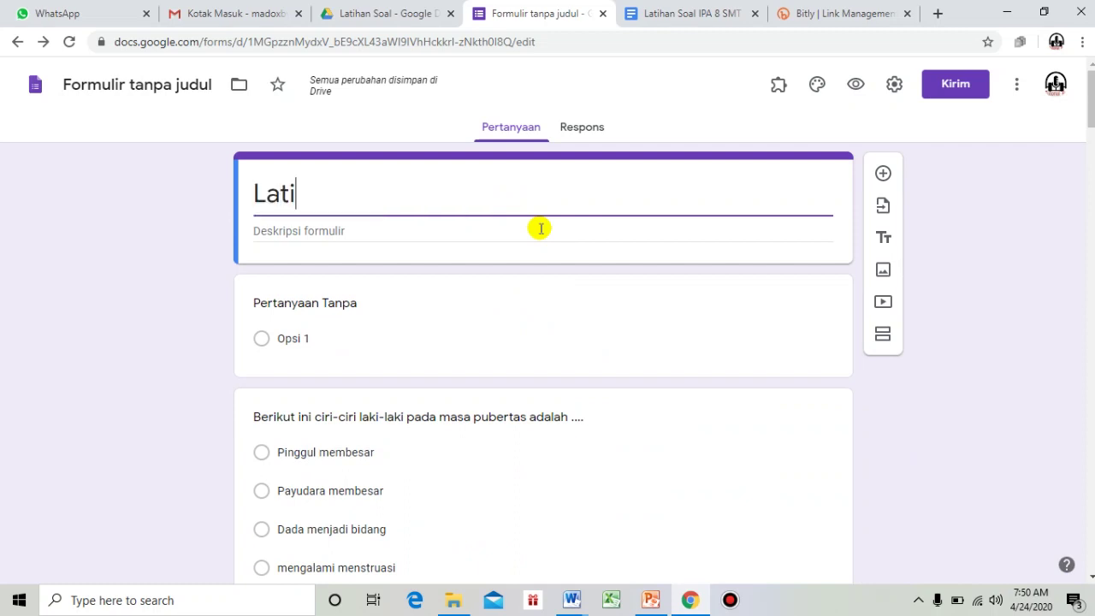
type("han Soal IPA Kelas 8")
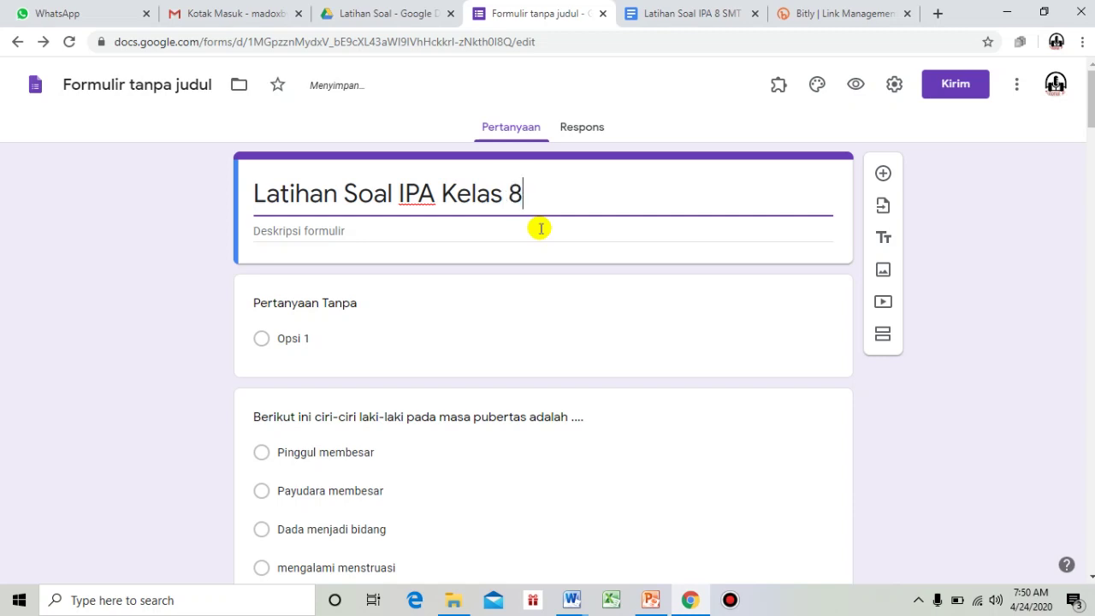
key("BackSpace")
key("BackSpace")
key("BackSpace")
key("BackSpace")
key("BackSpace")
key("BackSpace")
key("BackSpace")
key("BackSpace")
key("BackSpace")
key("BackSpace")
key("BackSpace")
key("BackSpace")
key("BackSpace")
key("BackSpace")
key("BackSpace")
key("BackSpace")
key("BackSpace")
key("BackSpace")
key("BackSpace")
key("BackSpace")
key("BackSpace")
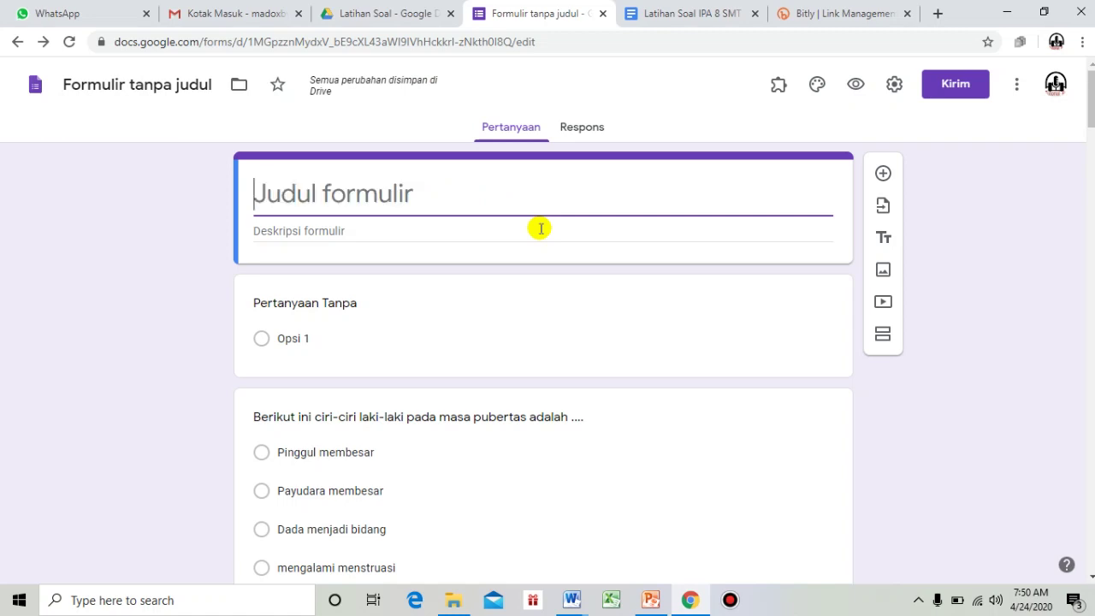
type("Ulangan Akhir")
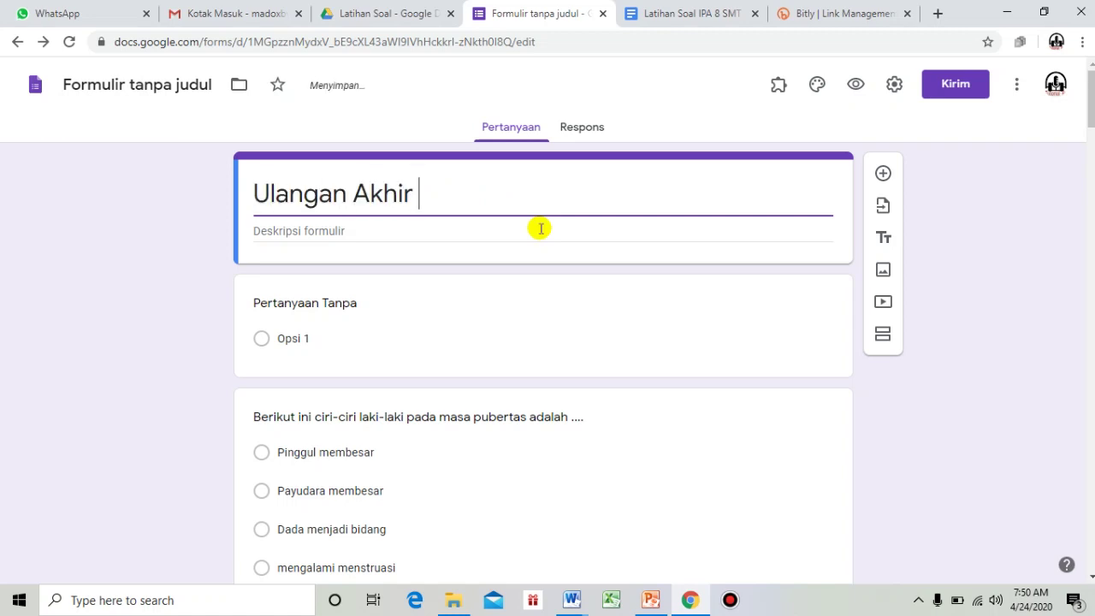
type(" Tahun")
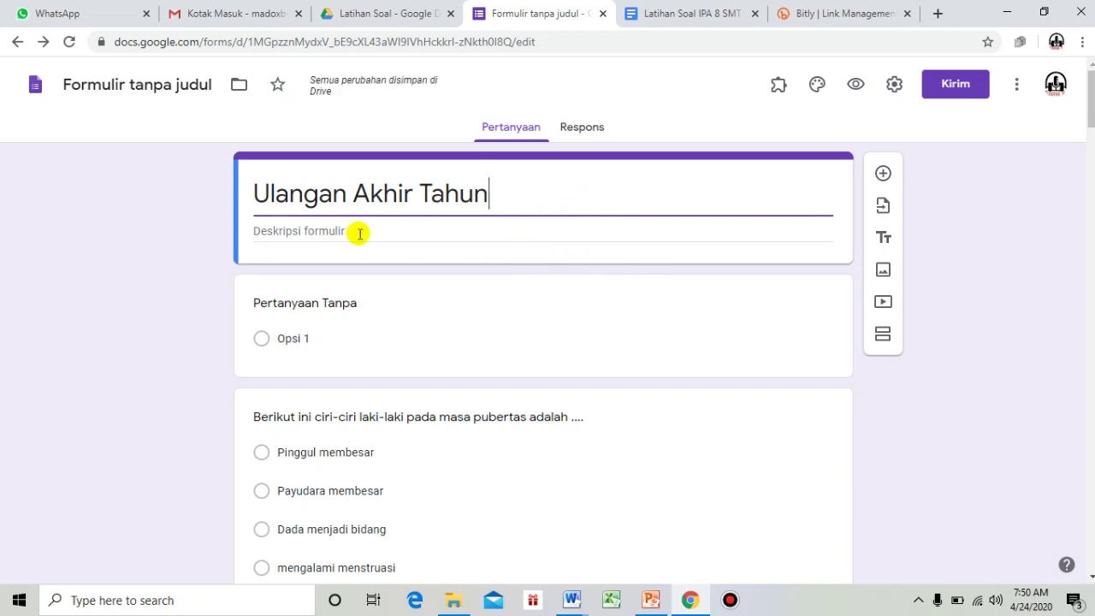
Step: Give the form the description 'Mata Pelajaran IPA Kelas VIII-2'
left_click(372, 306)
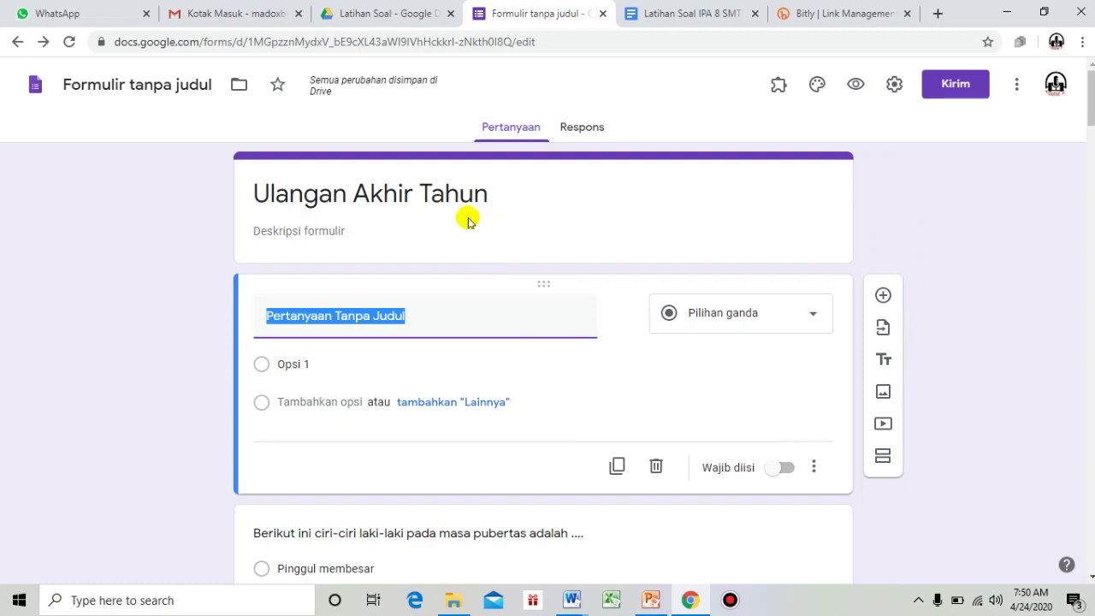
left_click(424, 224)
left_click(407, 229)
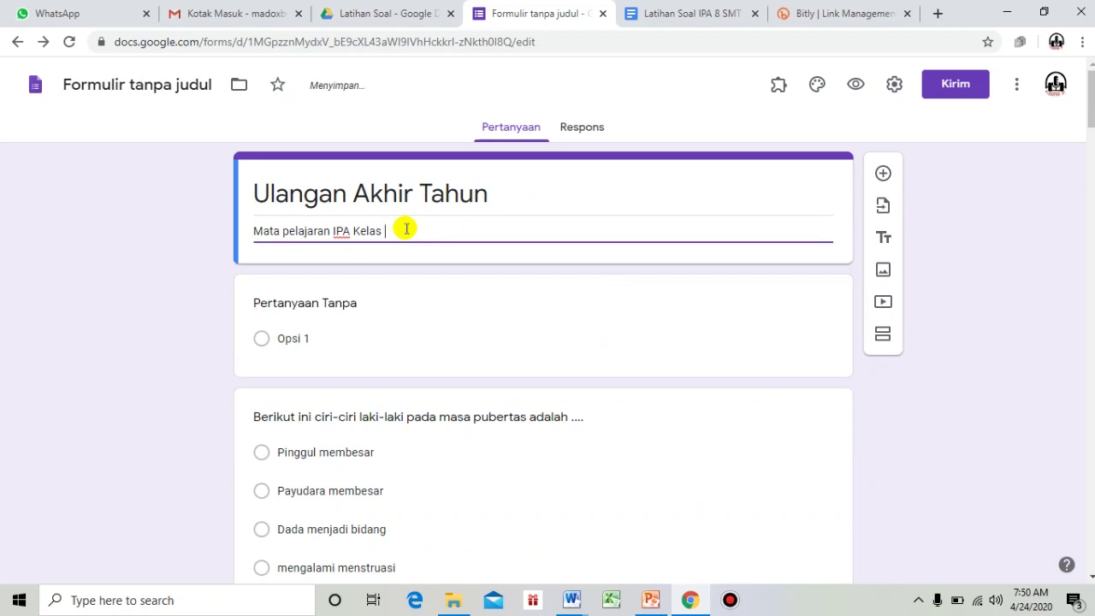
type("II")
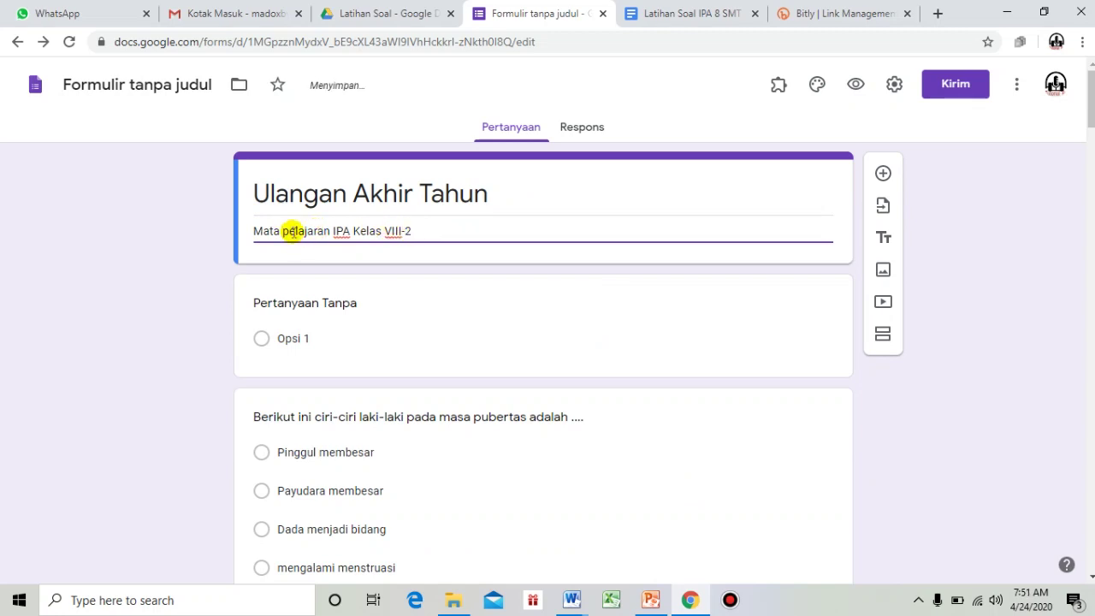
left_click(289, 231)
key("BackSpace")
type("P")
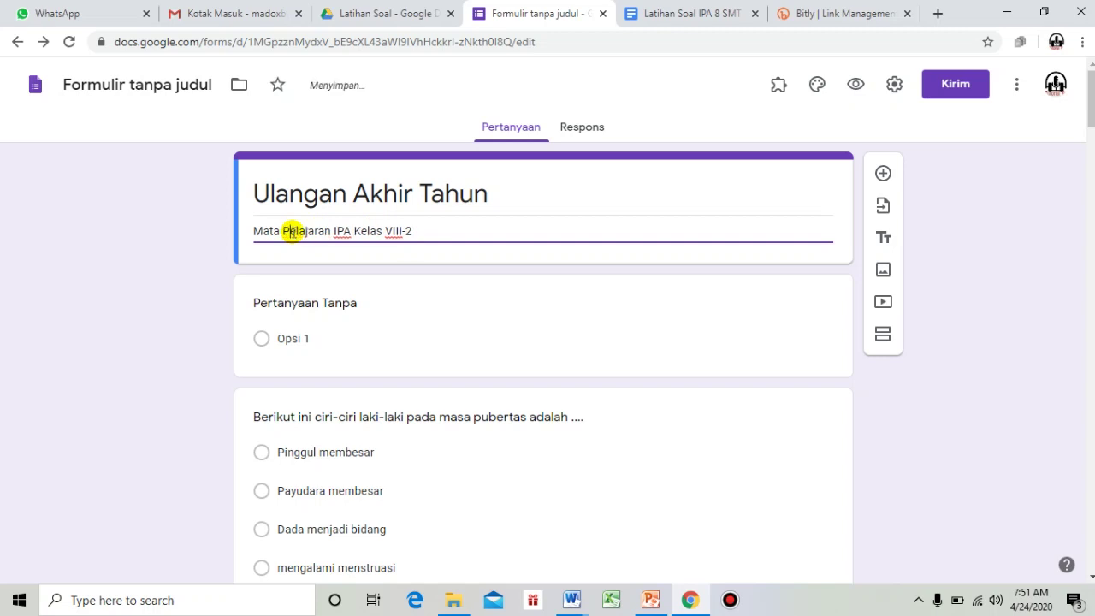
Step: Begin naming the blank first question
left_click(354, 303)
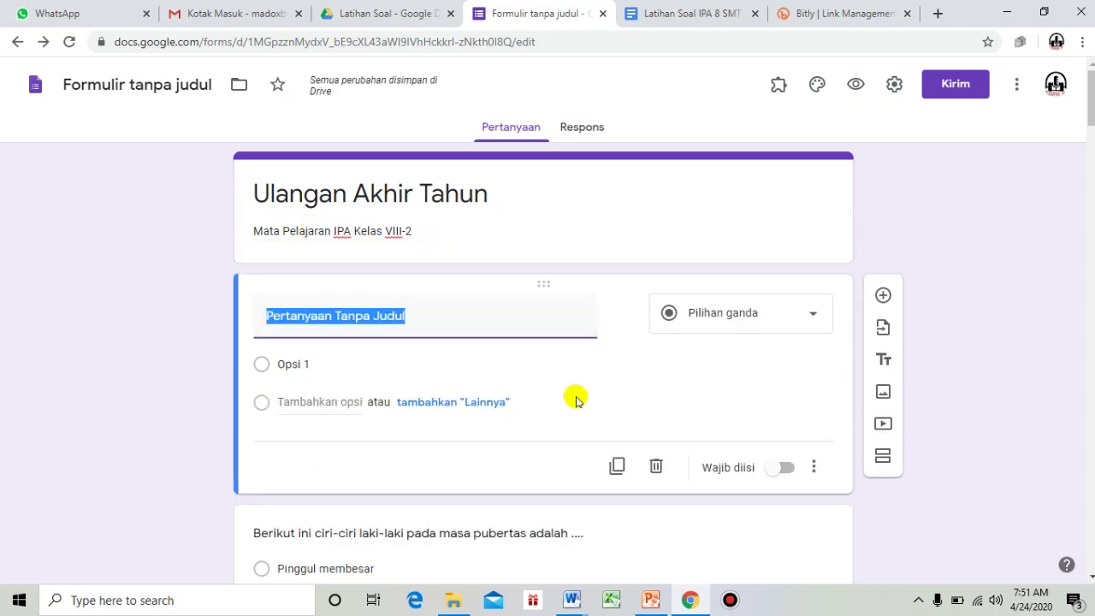
type("Nm")
key("BackSpace")
key("BackSpace")
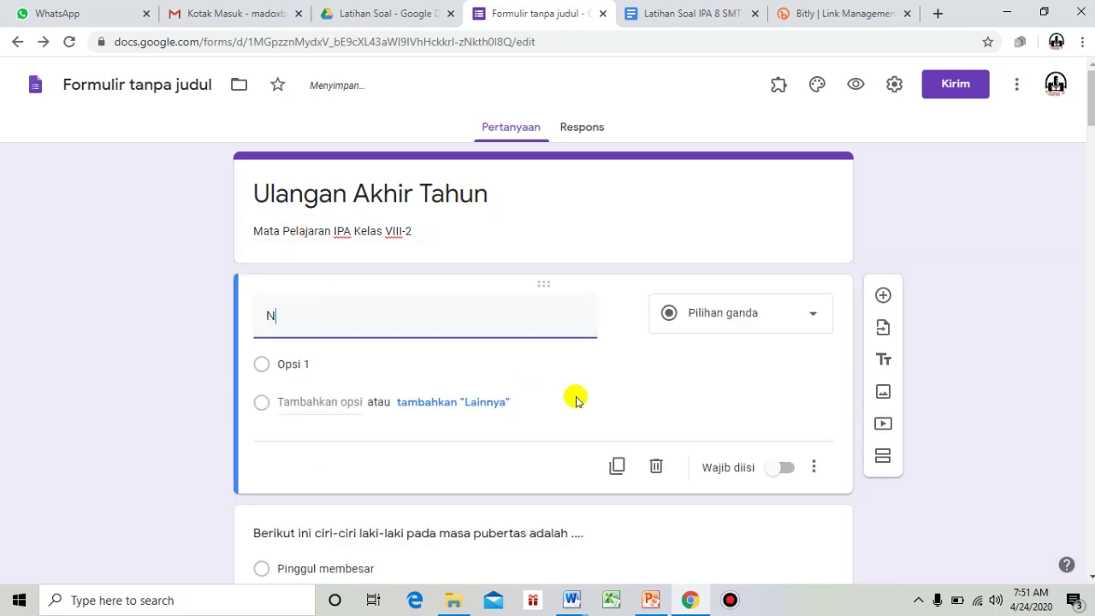
Step: Make 'Nama' a required short-answer question
left_click(804, 313)
left_click(462, 359)
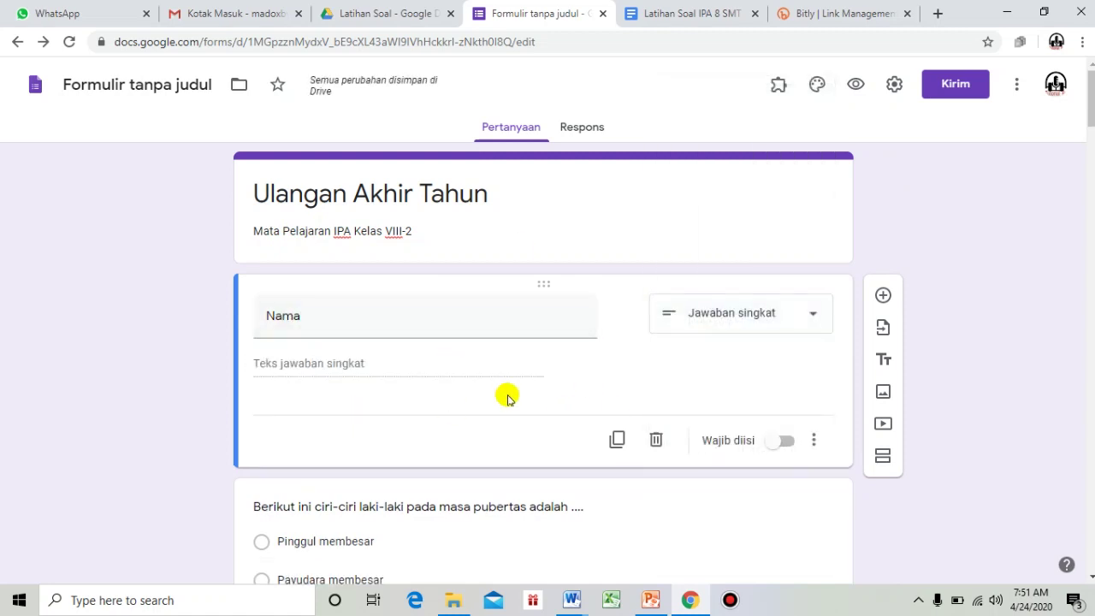
scroll(598, 368, "down", 1)
left_click(782, 364)
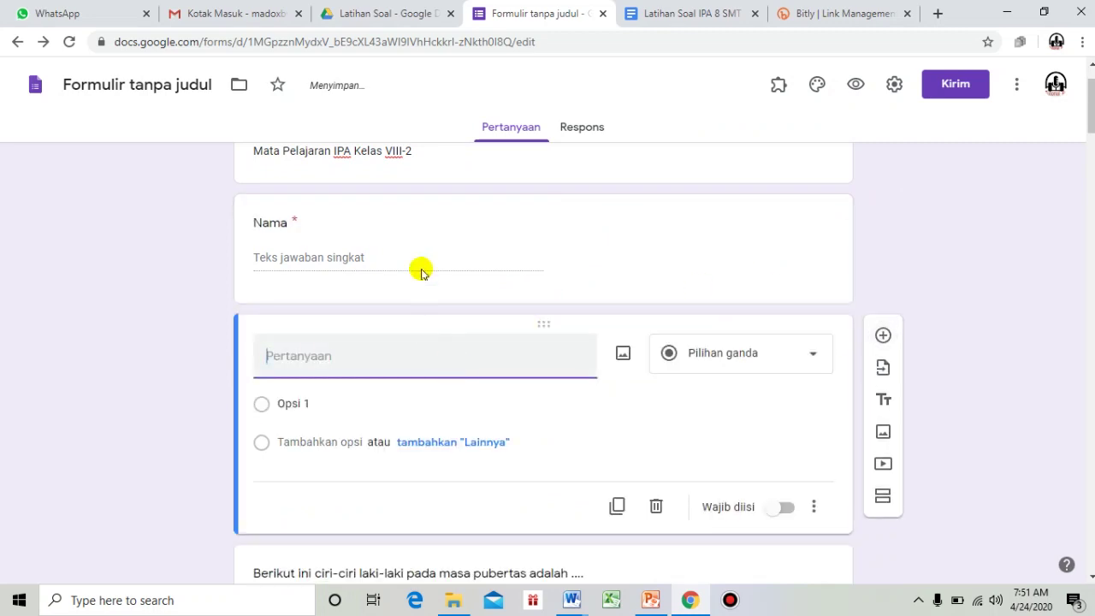
scroll(659, 325, "up", 1)
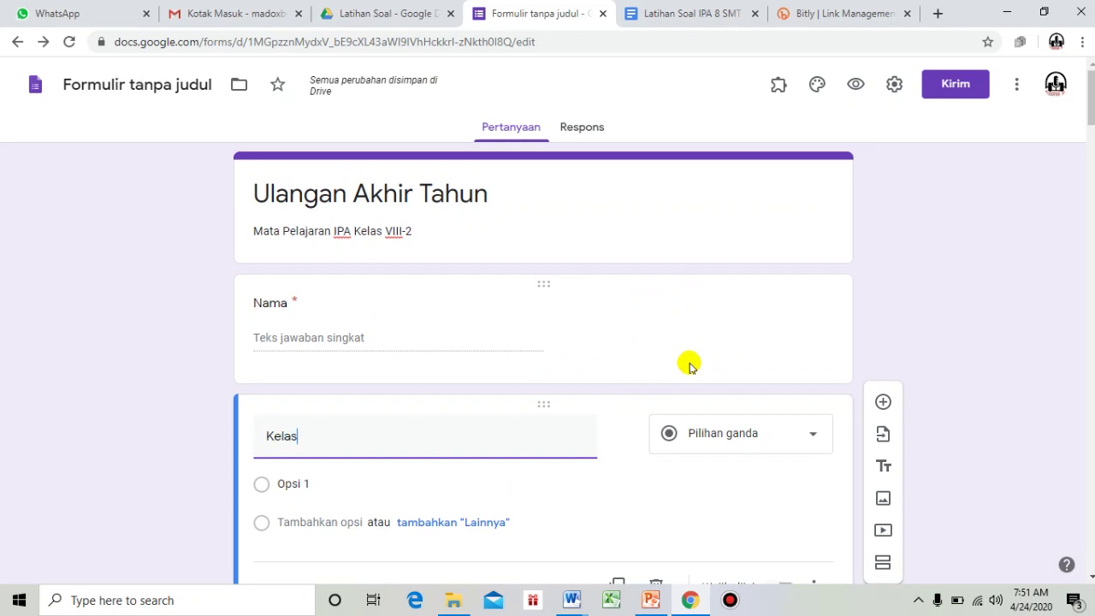
Step: Set the 'Kelas' question to short answer
left_click(810, 434)
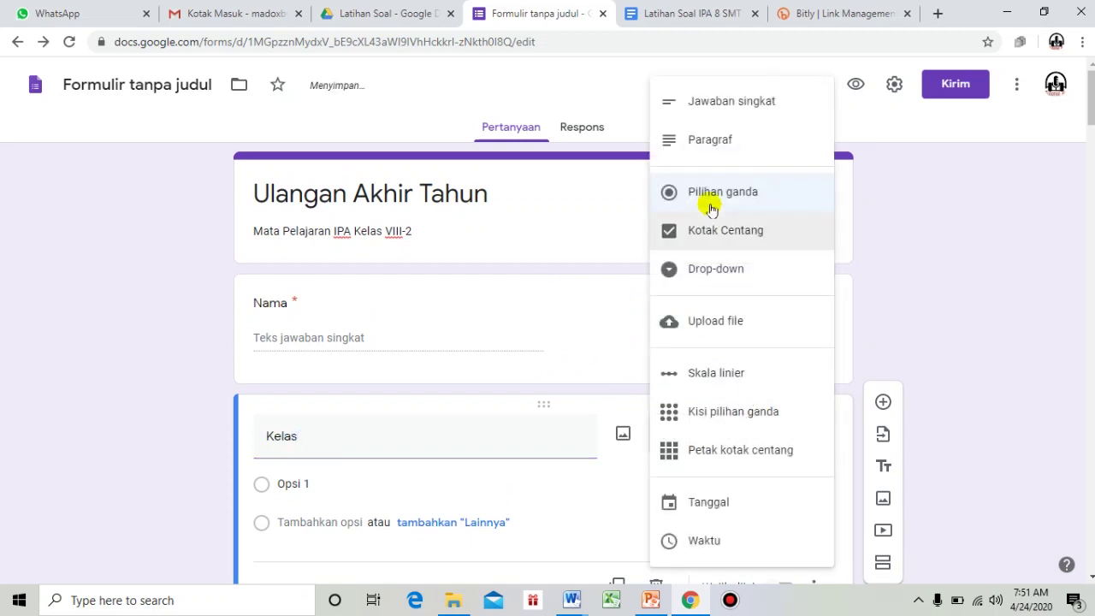
left_click(723, 98)
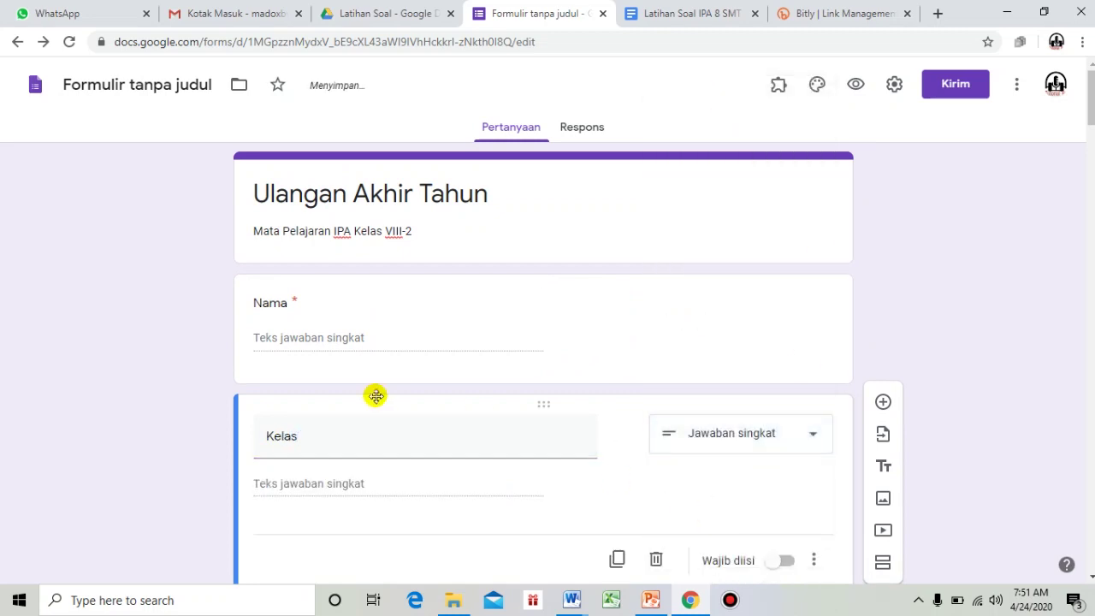
scroll(416, 406, "down", 2)
scroll(471, 381, "up", 1)
scroll(548, 408, "down", 1)
scroll(556, 409, "down", 1)
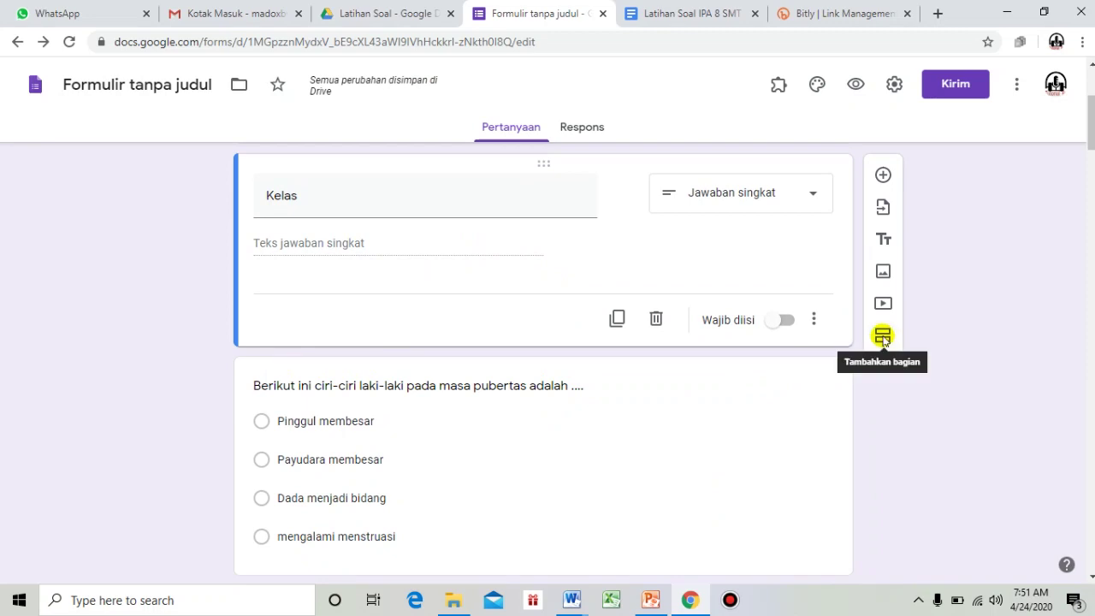
Step: Make Kelas required and add a new section after it
left_click(786, 320)
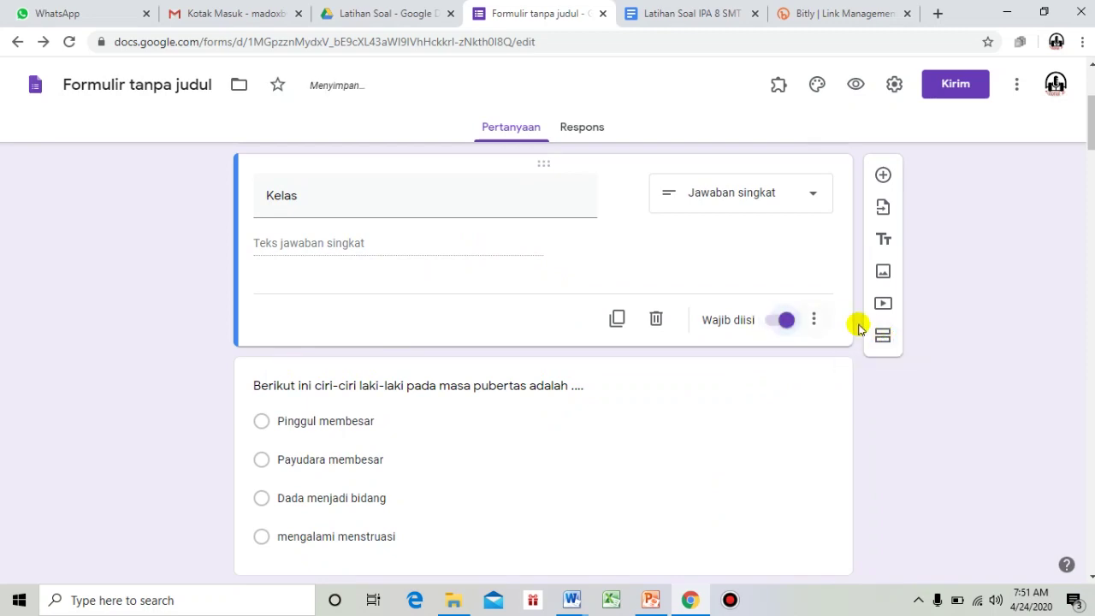
left_click(882, 337)
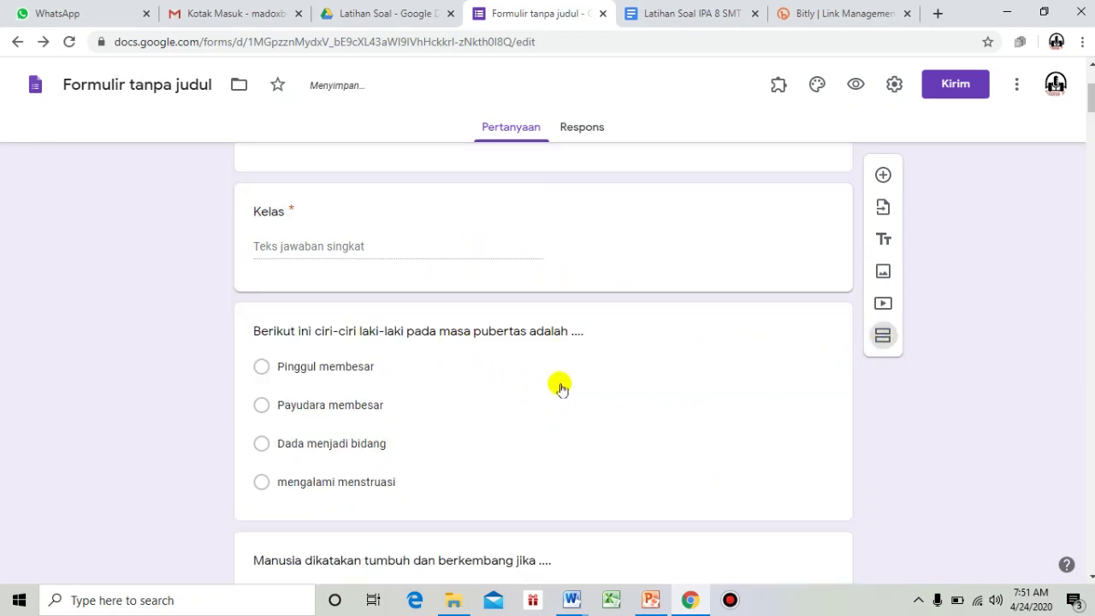
scroll(552, 384, "up", 3)
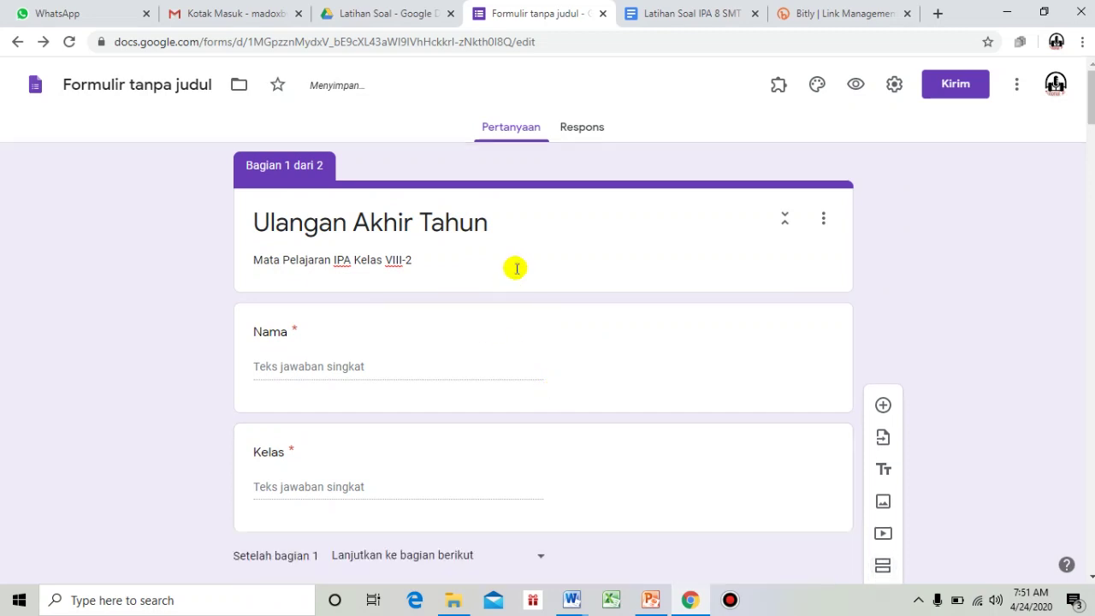
scroll(519, 290, "down", 4)
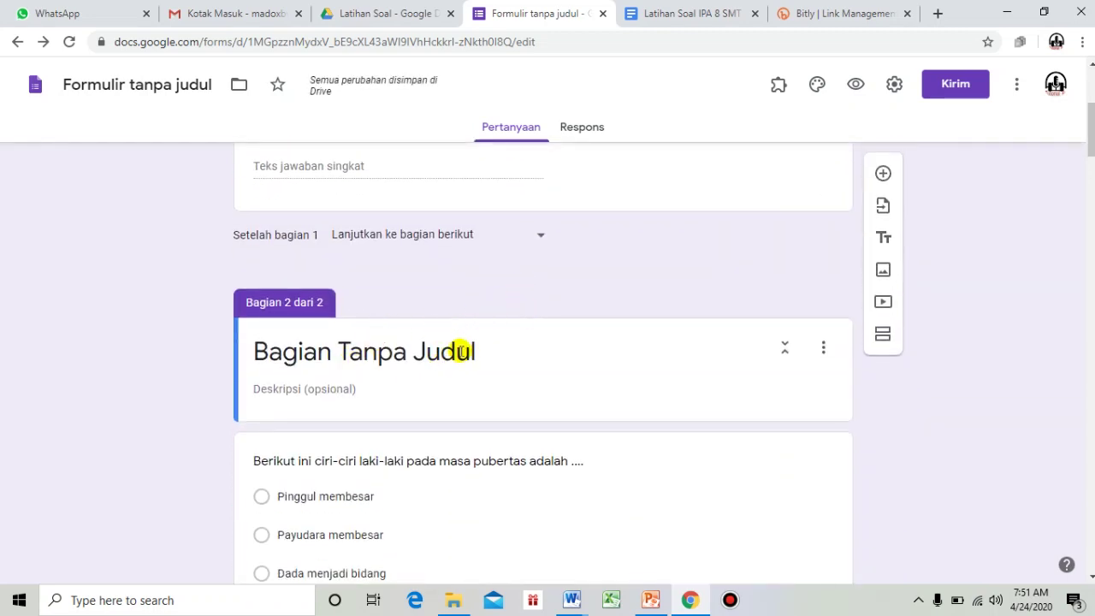
Step: Title the new section 'Pilihlah Jawaban yang paling benar!'
left_click(495, 355)
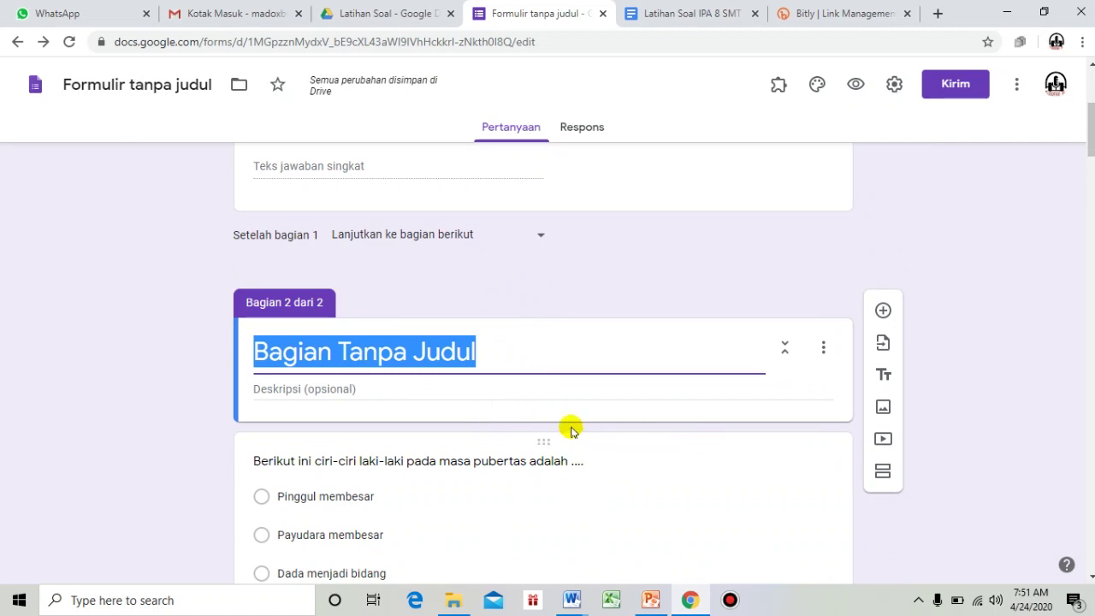
scroll(607, 458, "up", 4)
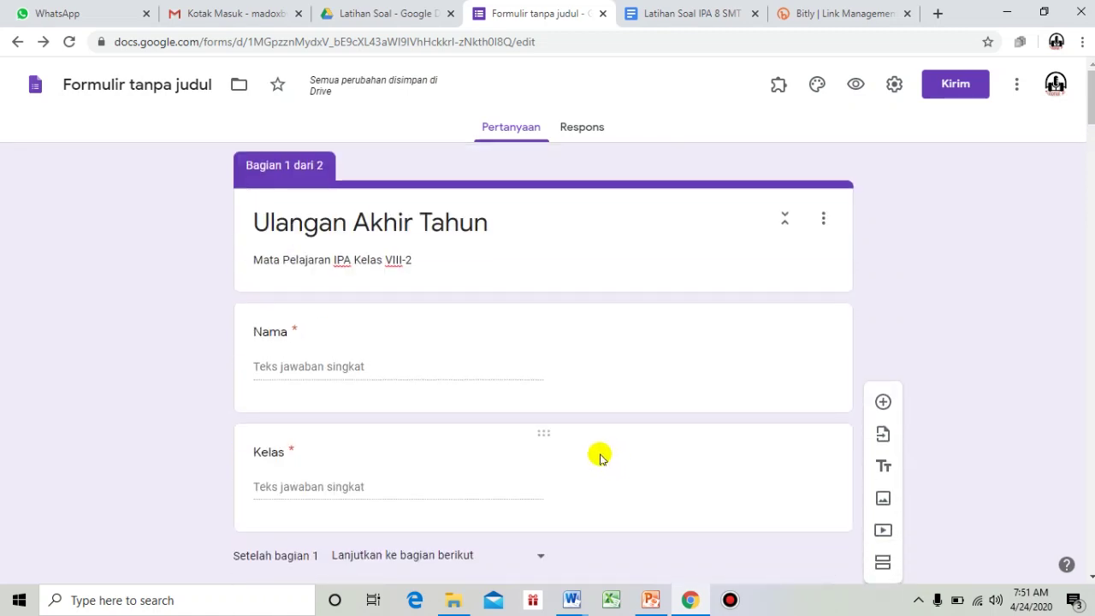
scroll(604, 425, "down", 1)
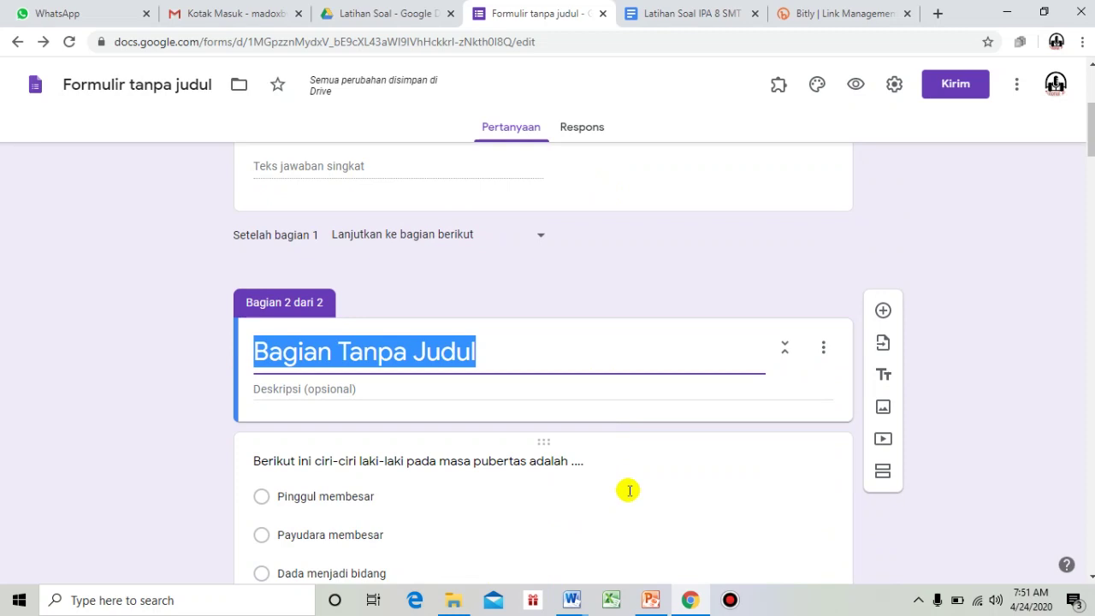
type("Pi")
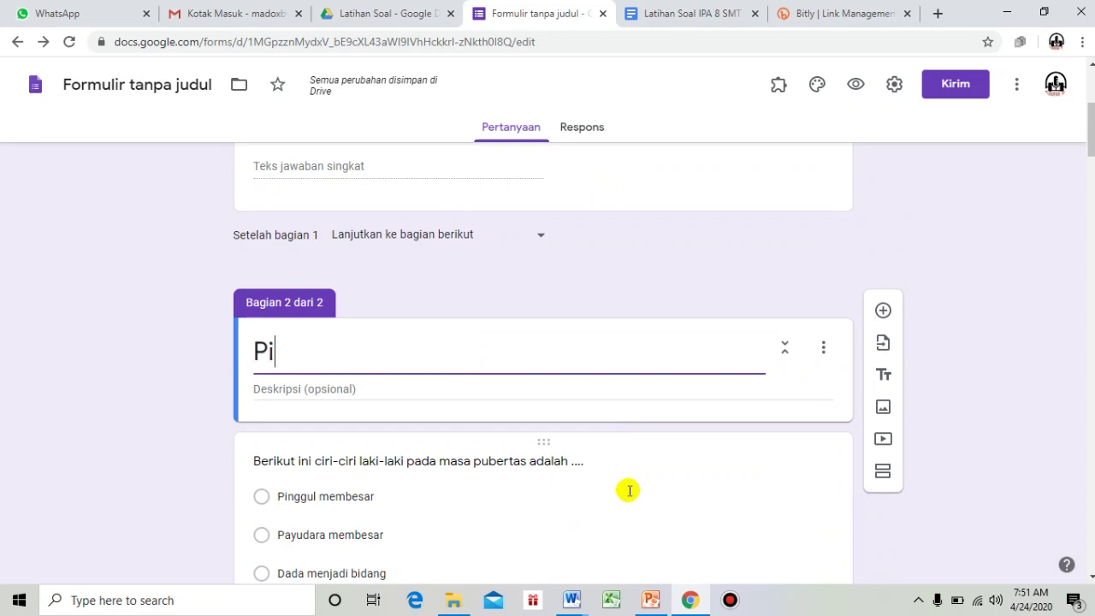
type("lihlah Jawaban yang paling benar!")
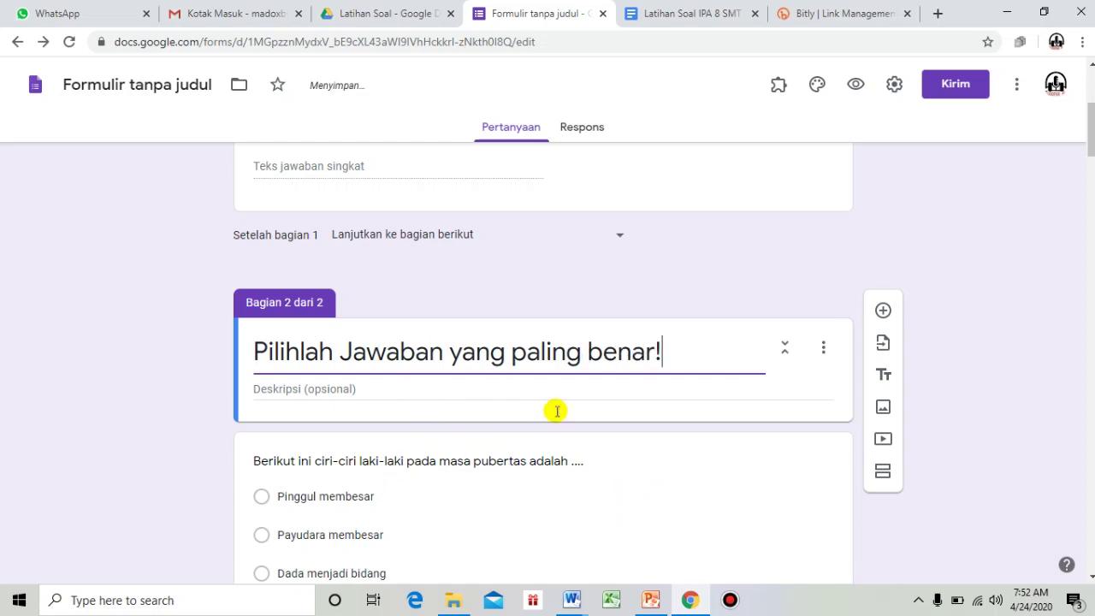
scroll(642, 426, "down", 2)
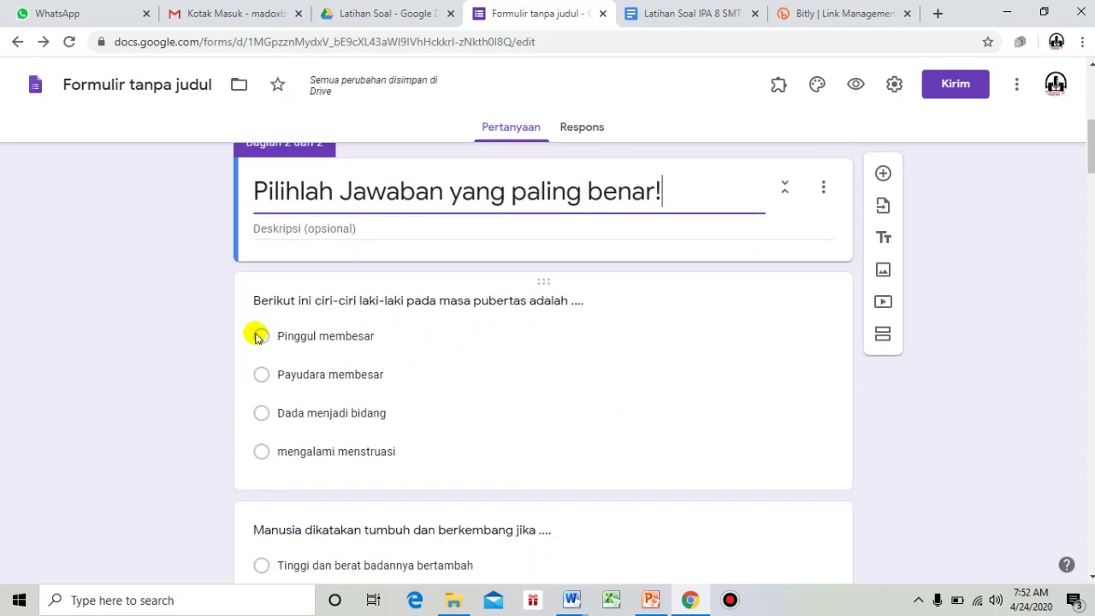
scroll(692, 405, "up", 6)
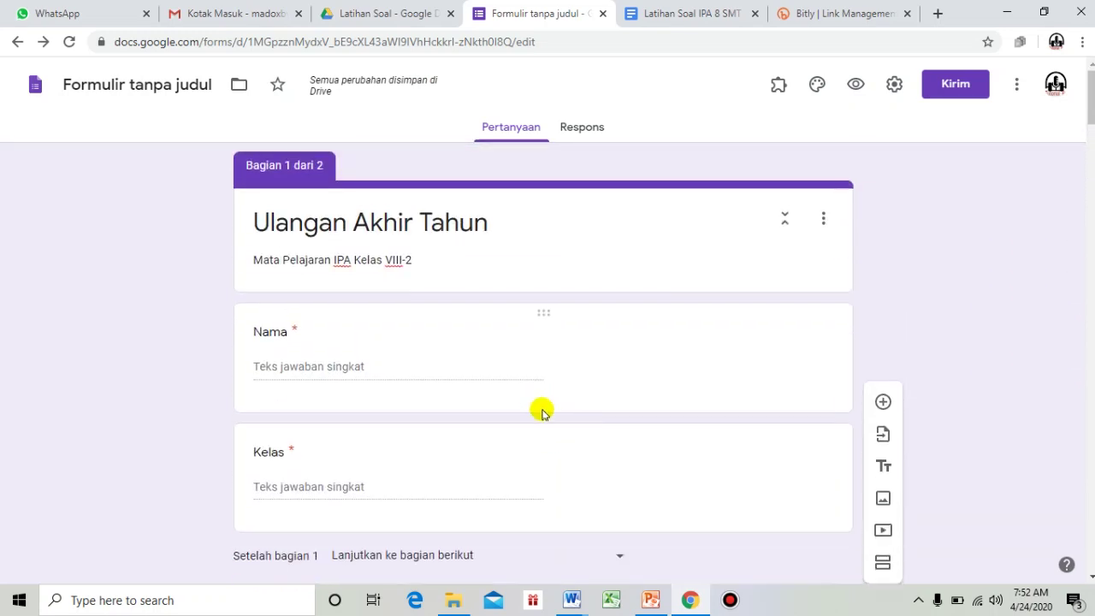
Step: Rename the untitled form file to 'Ulangan Akhir Tahun', matching the heading
triple_click(304, 220)
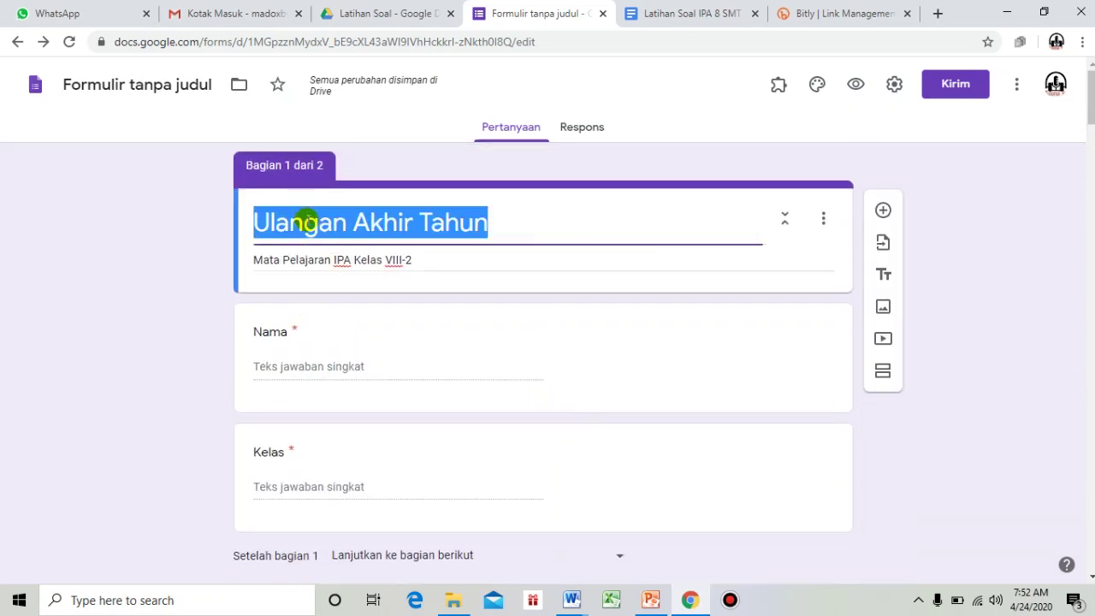
left_click(136, 86)
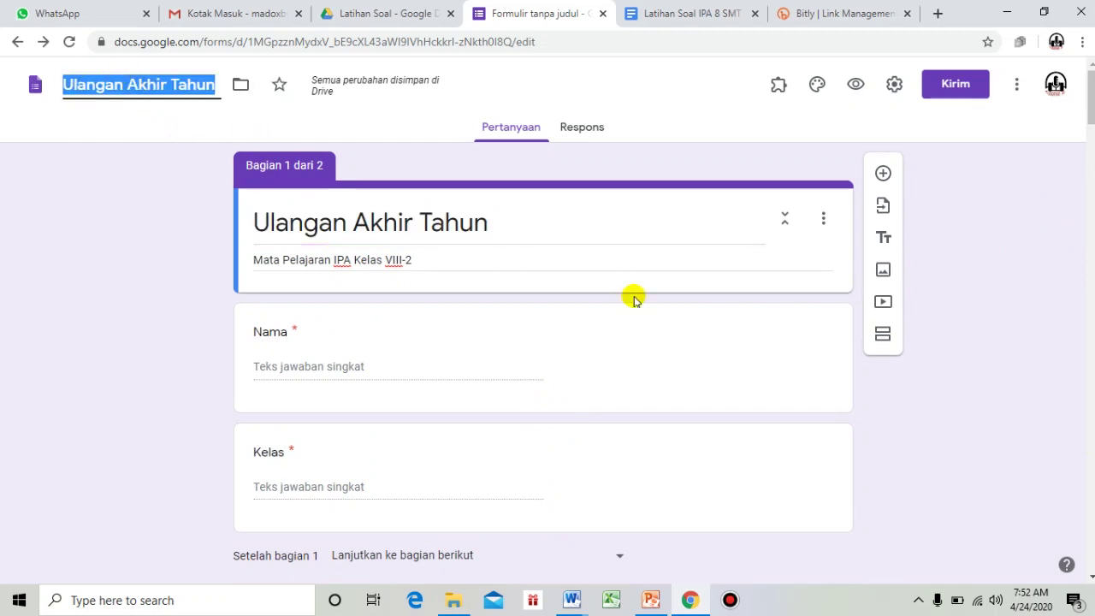
scroll(448, 248, "down", 1)
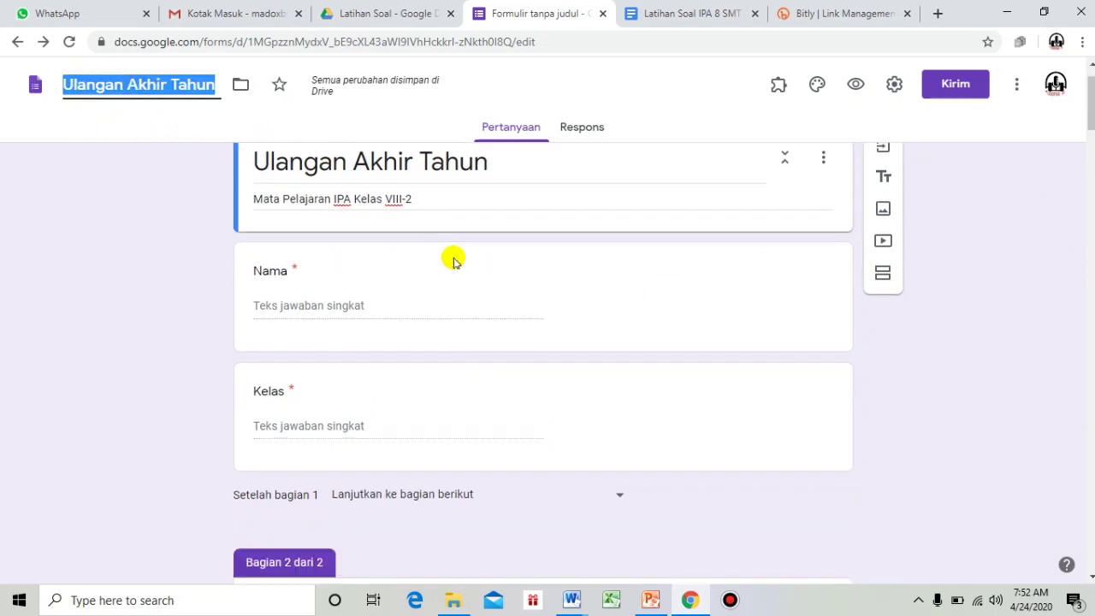
scroll(385, 274, "down", 2)
Step: Review the questions and select the first quiz question, the puberty question
scroll(582, 342, "down", 4)
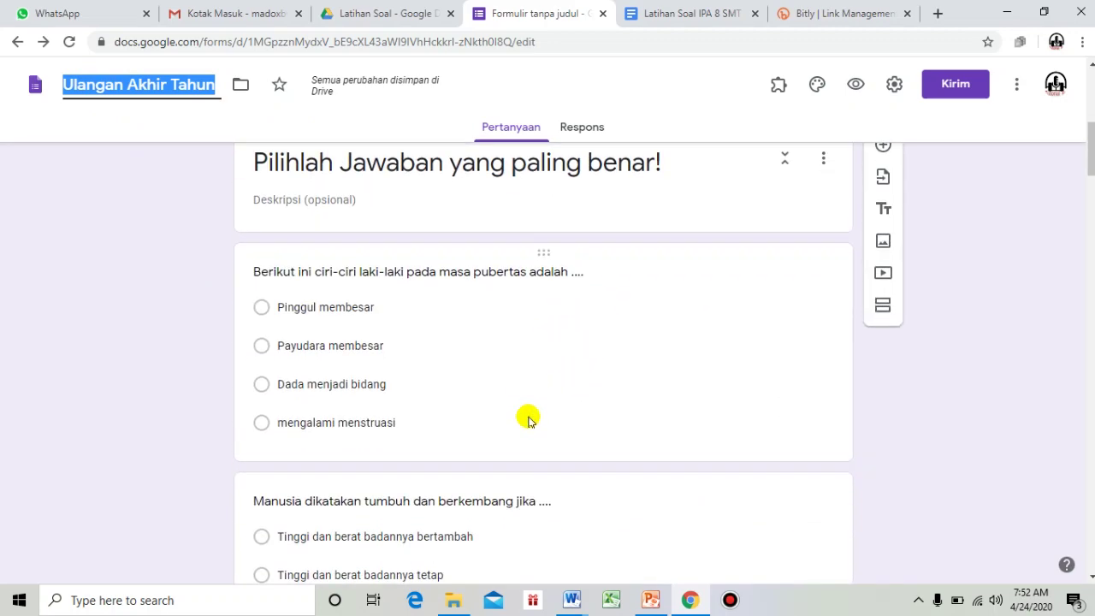
scroll(527, 419, "down", 3)
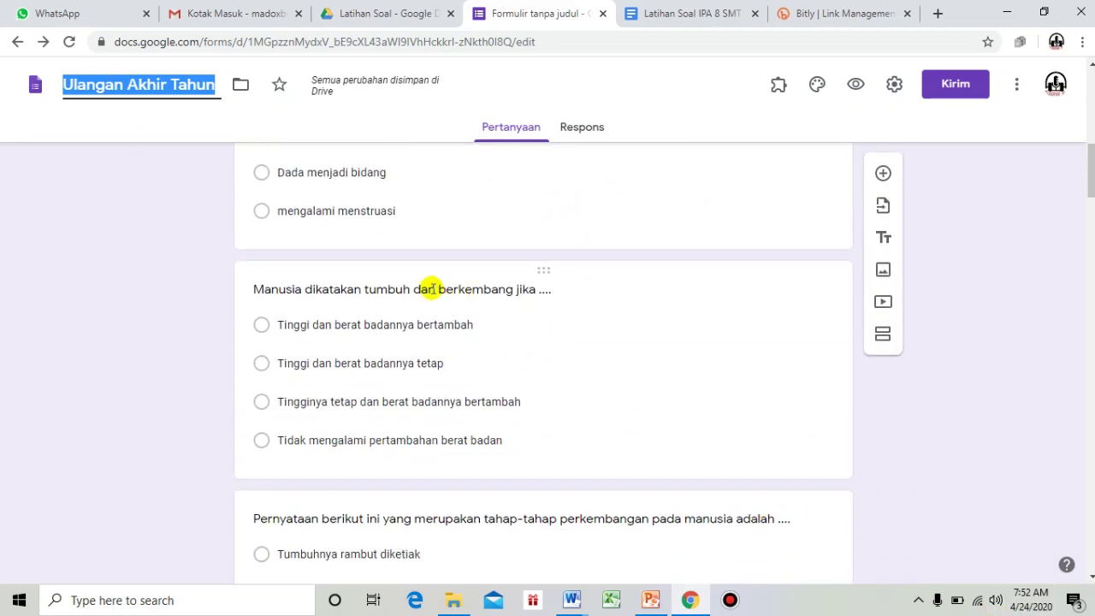
scroll(465, 361, "down", 8)
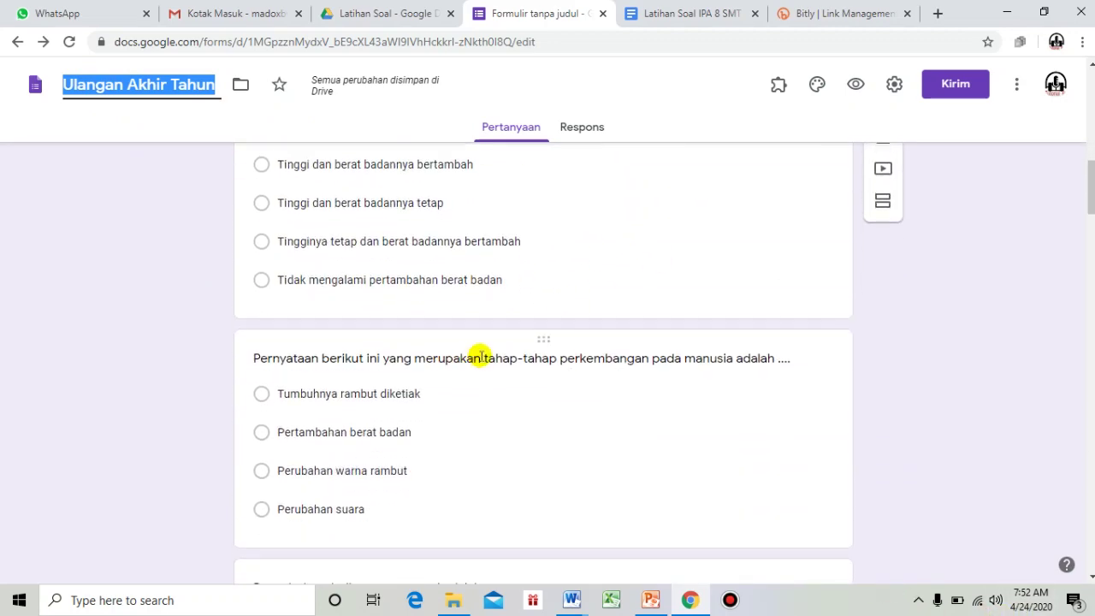
left_click_drag(1089, 253, 1067, 187)
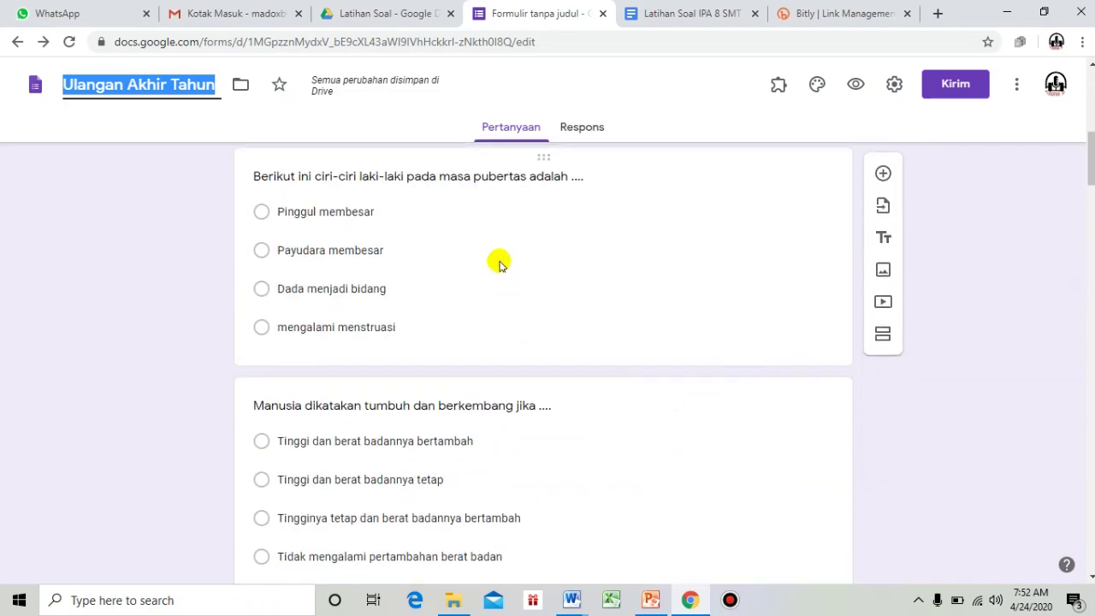
scroll(513, 308, "up", 3)
scroll(547, 332, "down", 2)
left_click(480, 342)
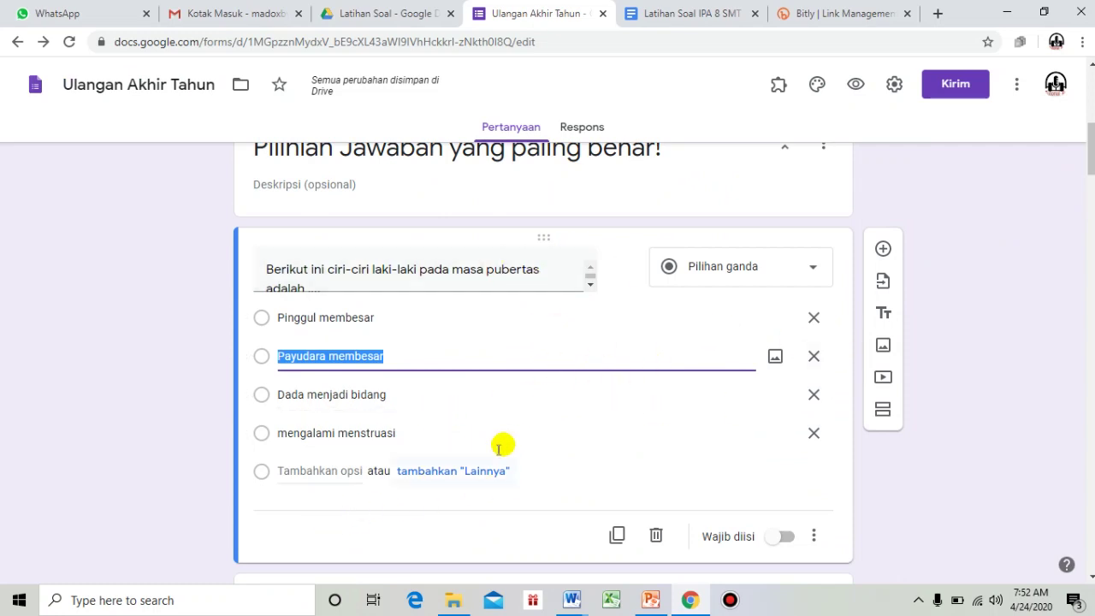
Step: Turn on quiz mode in Settings, releasing grades immediately after each submission
left_click(894, 85)
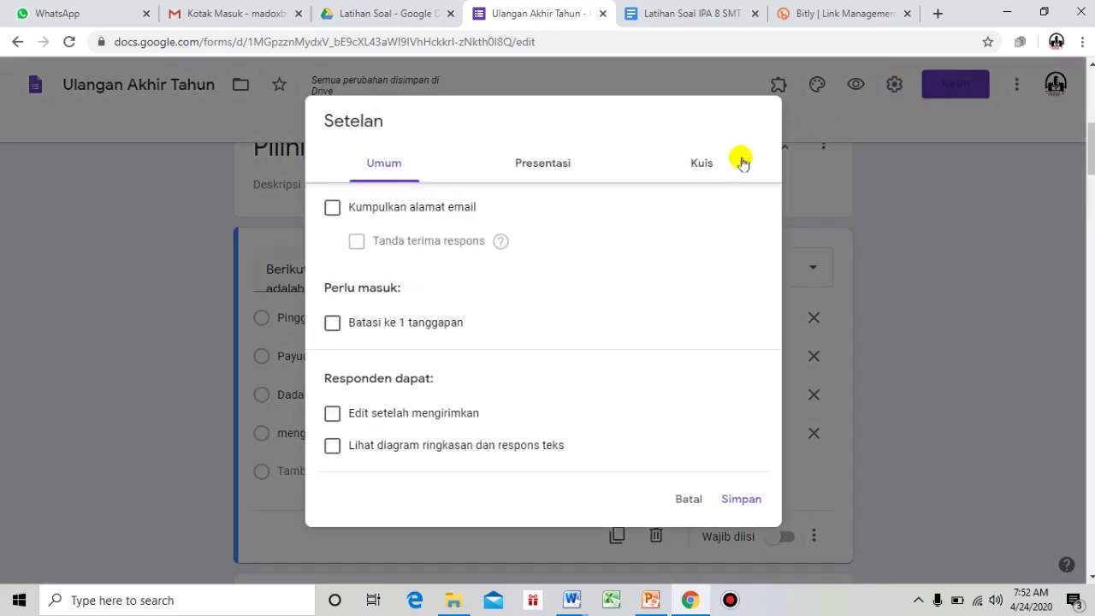
left_click(700, 170)
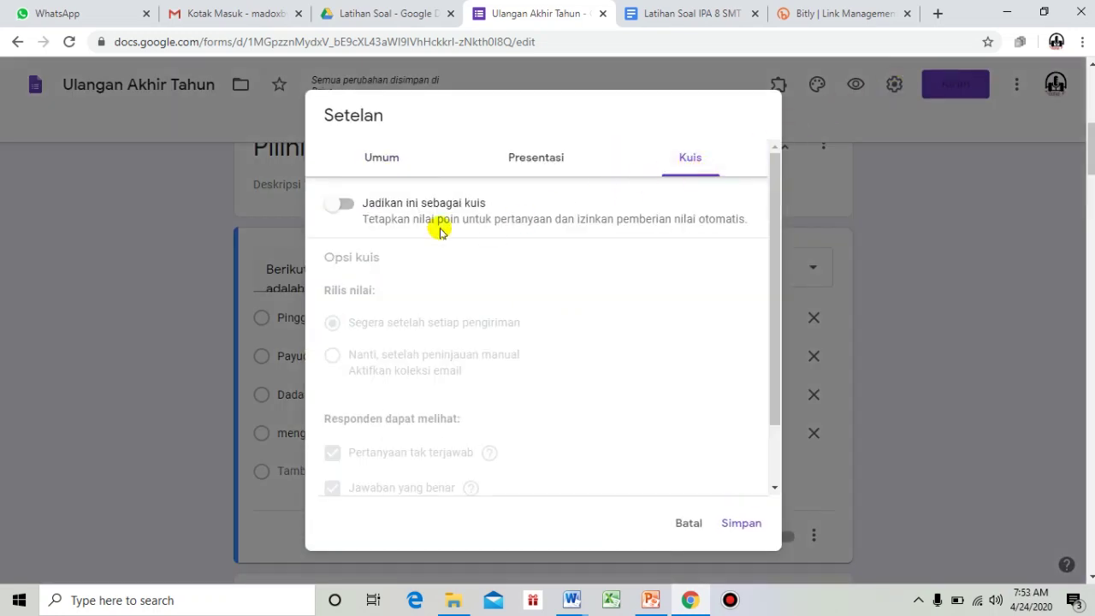
left_click(346, 205)
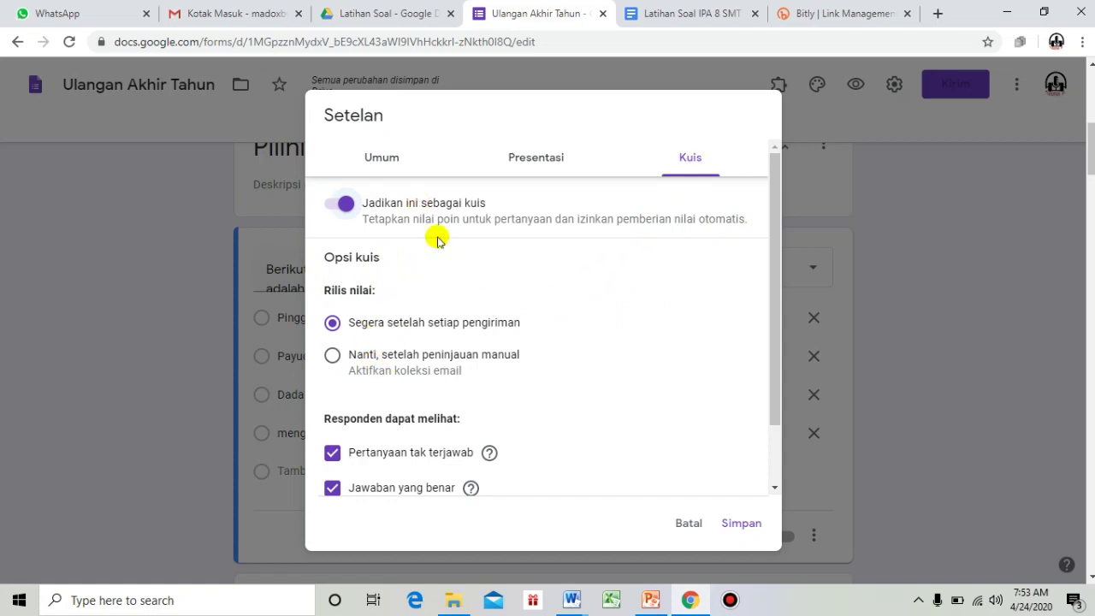
scroll(489, 289, "down", 1)
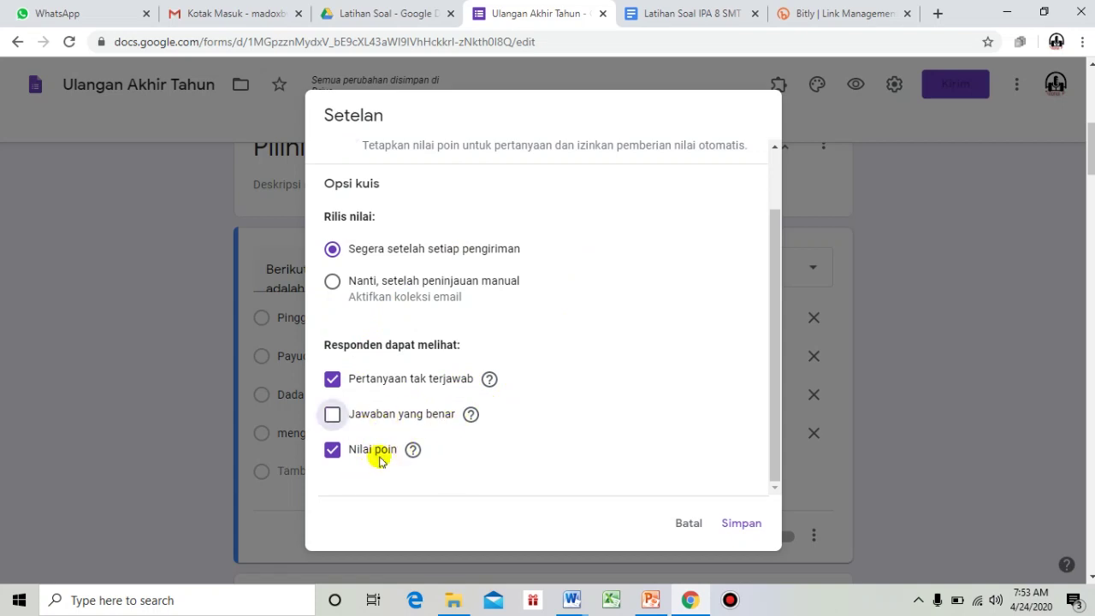
scroll(548, 368, "up", 2)
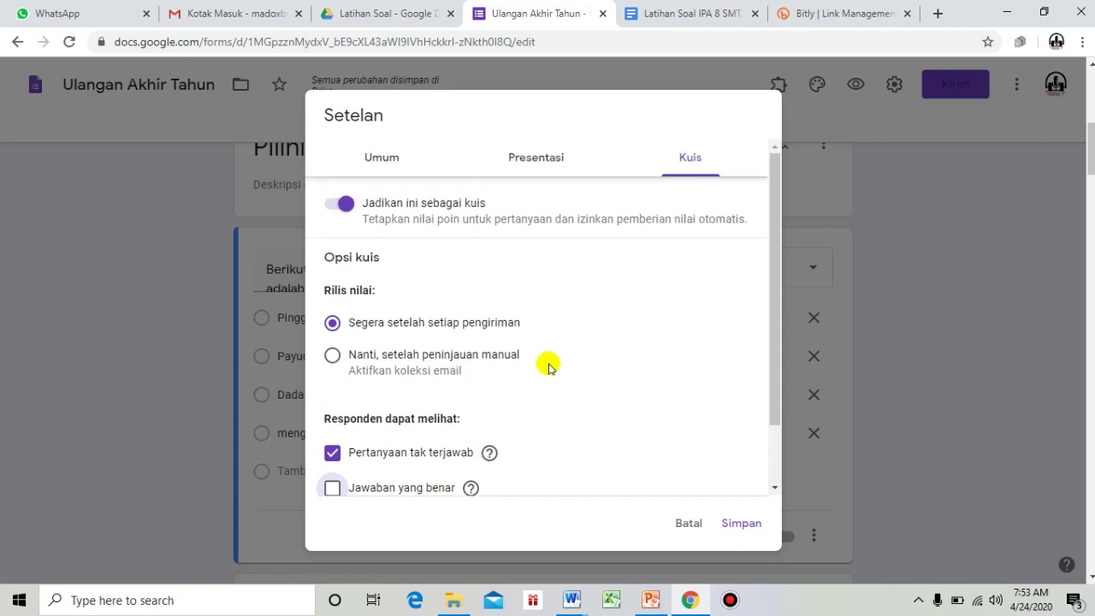
Step: Disable shuffling and the submit-another-response link; set confirmation 'Terima Kasih Anda Telah Mengerjakan Soal PAT IPA Kelas VIII-2'
left_click(528, 162)
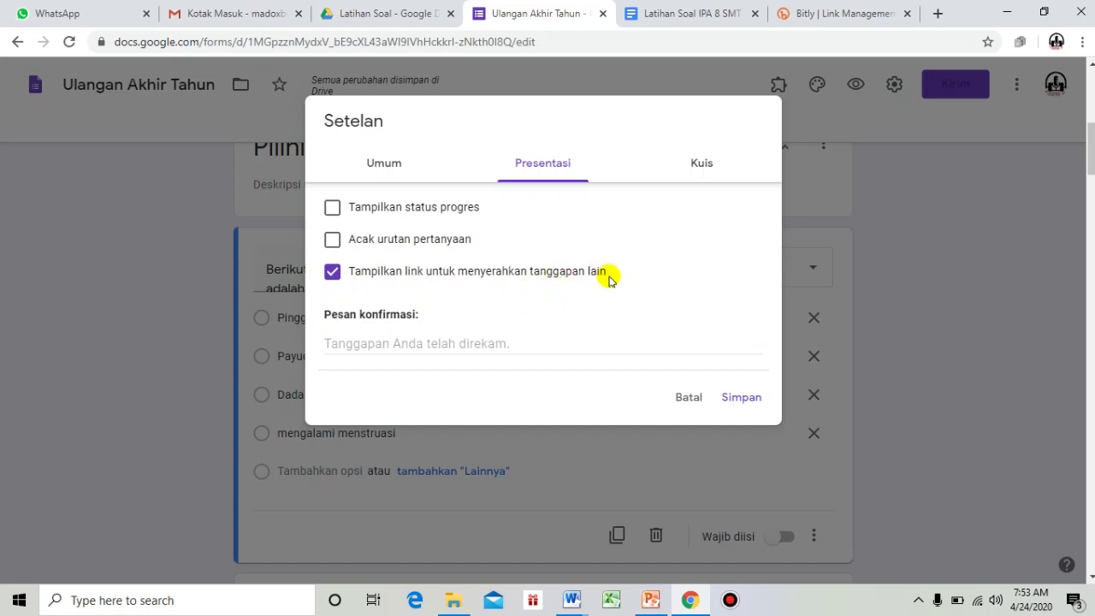
left_click(332, 242)
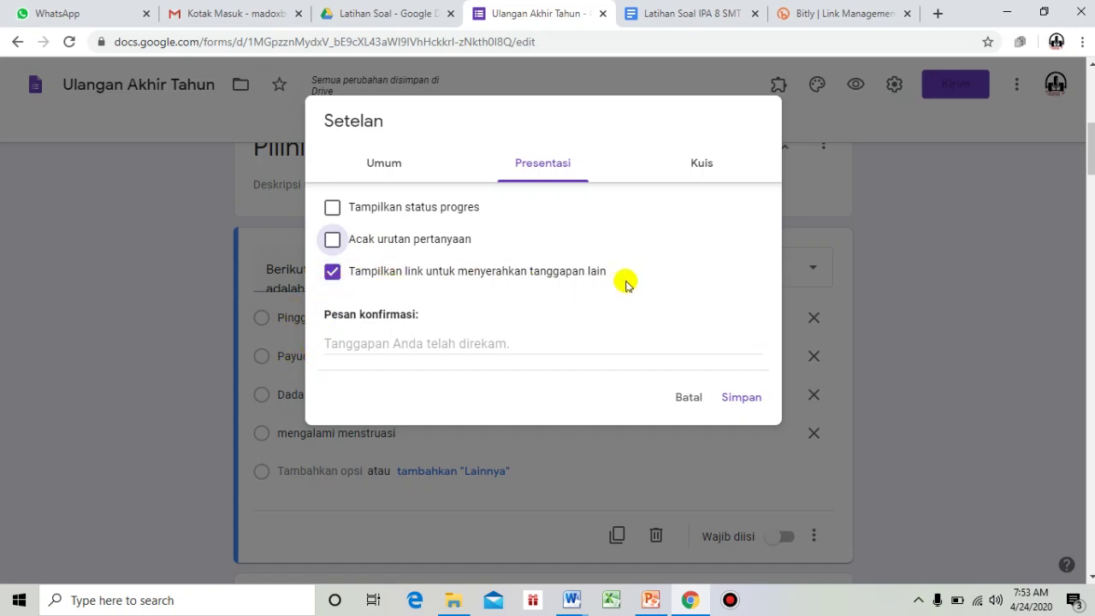
left_click(332, 272)
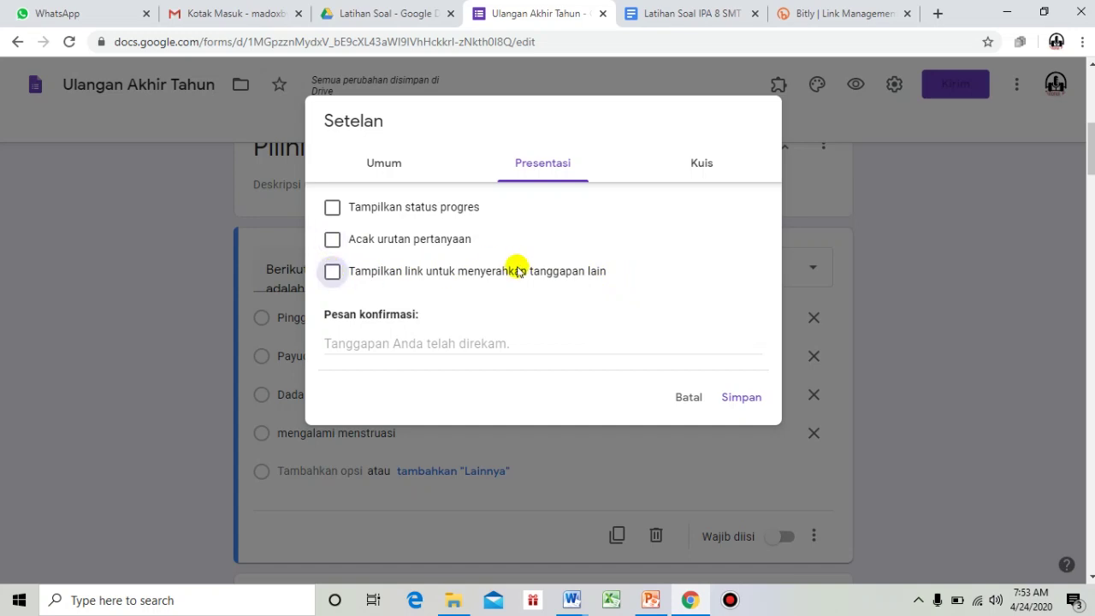
left_click(336, 343)
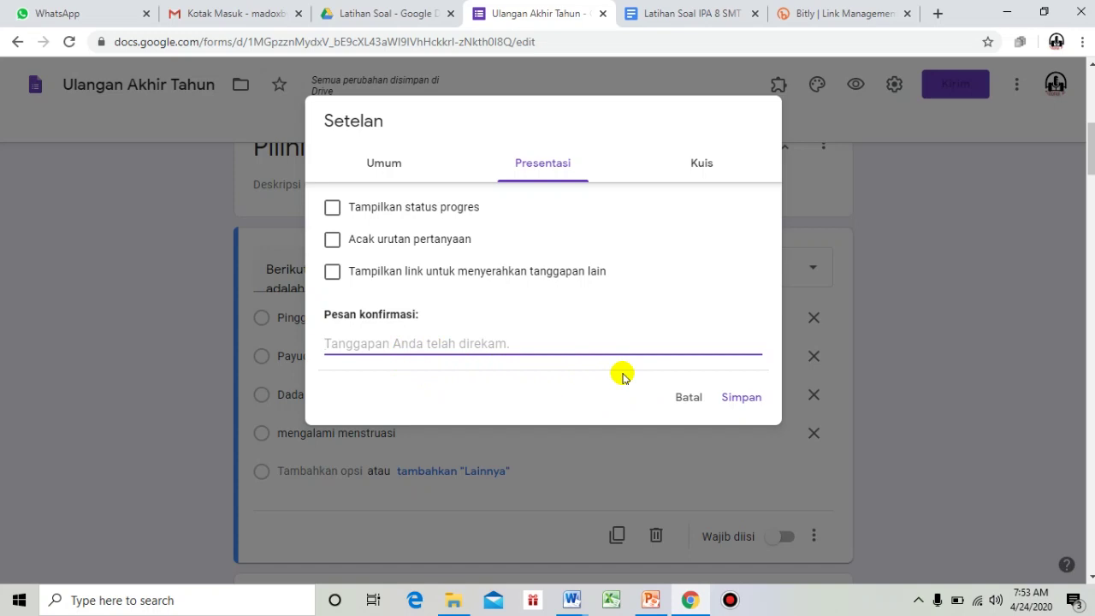
type("Te")
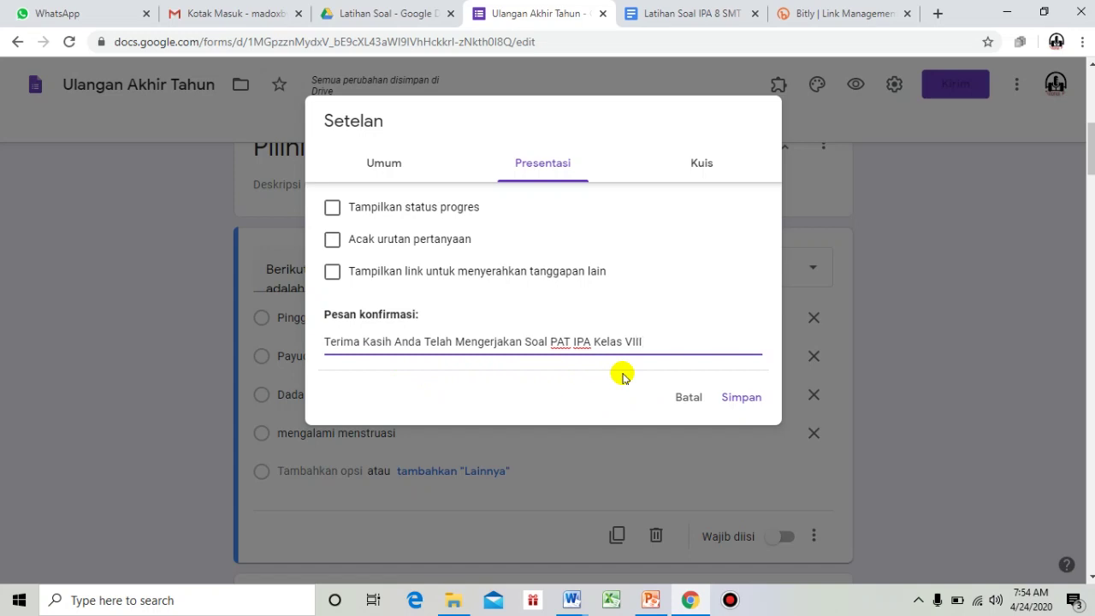
Step: Turn on 'Batasi ke 1 tanggapan' in General settings and save
left_click(391, 163)
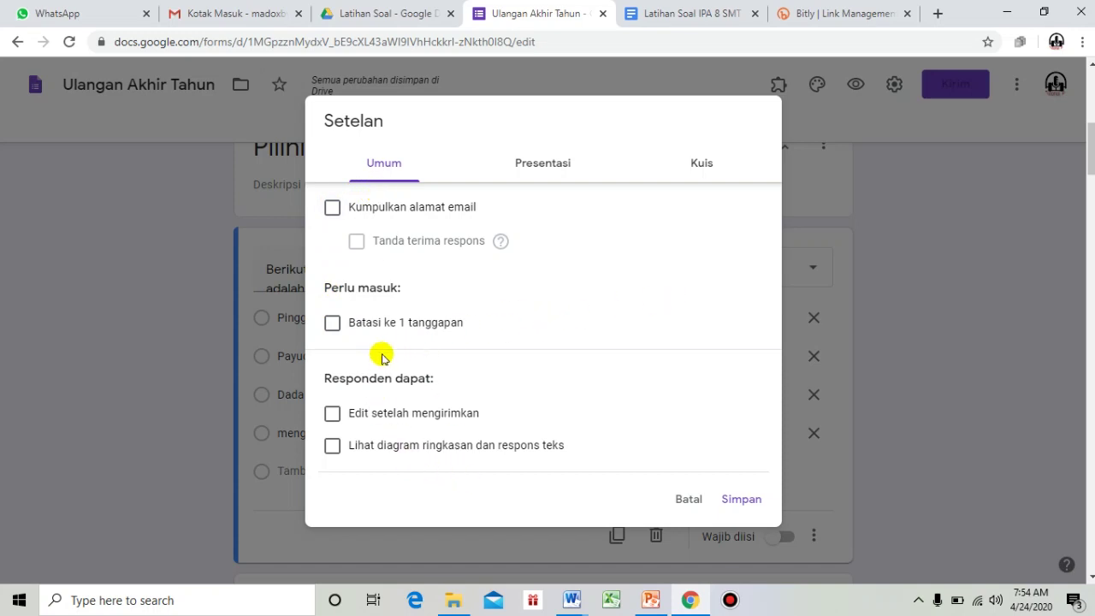
left_click(332, 324)
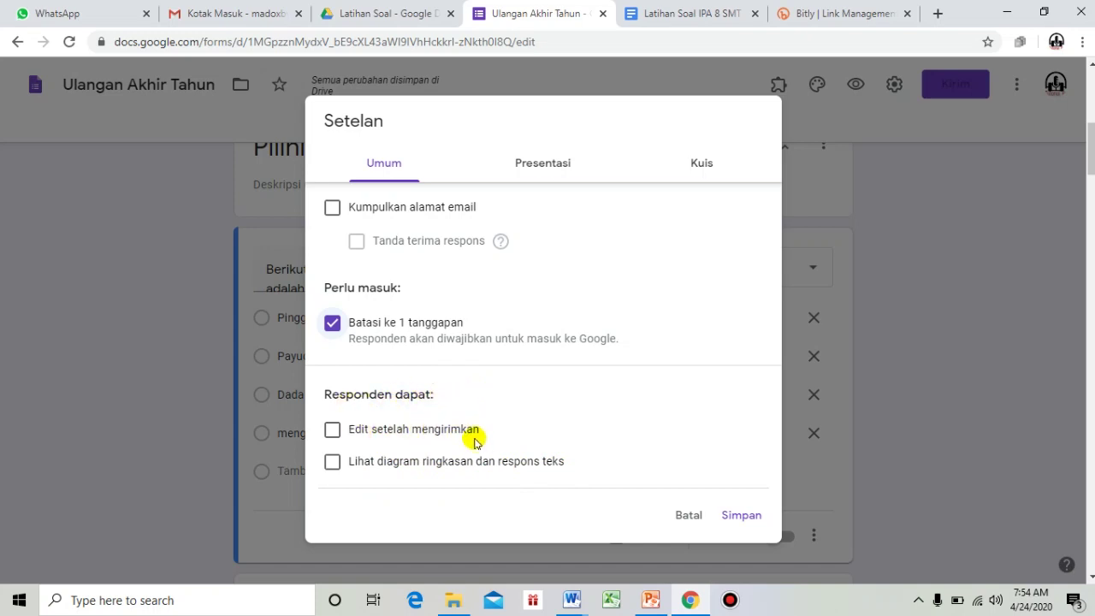
scroll(468, 418, "down", 2)
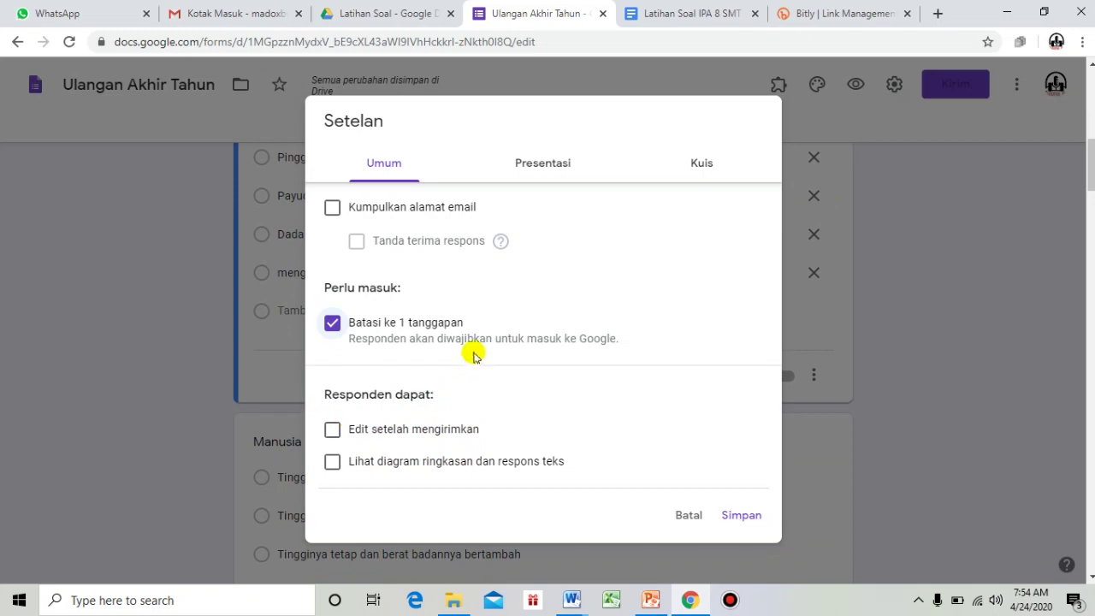
left_click(332, 323)
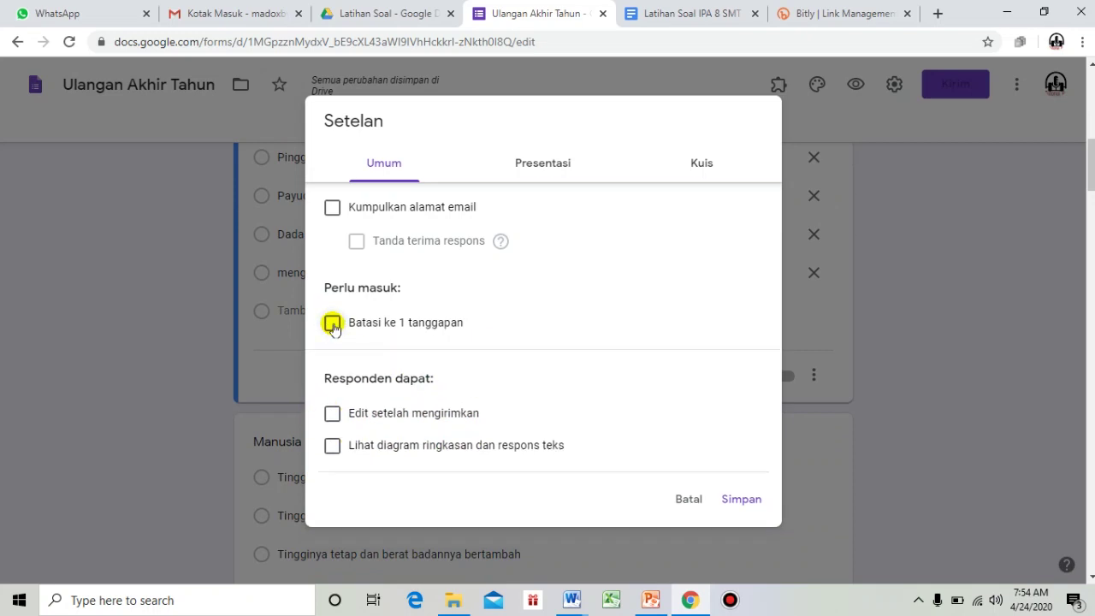
left_click(333, 324)
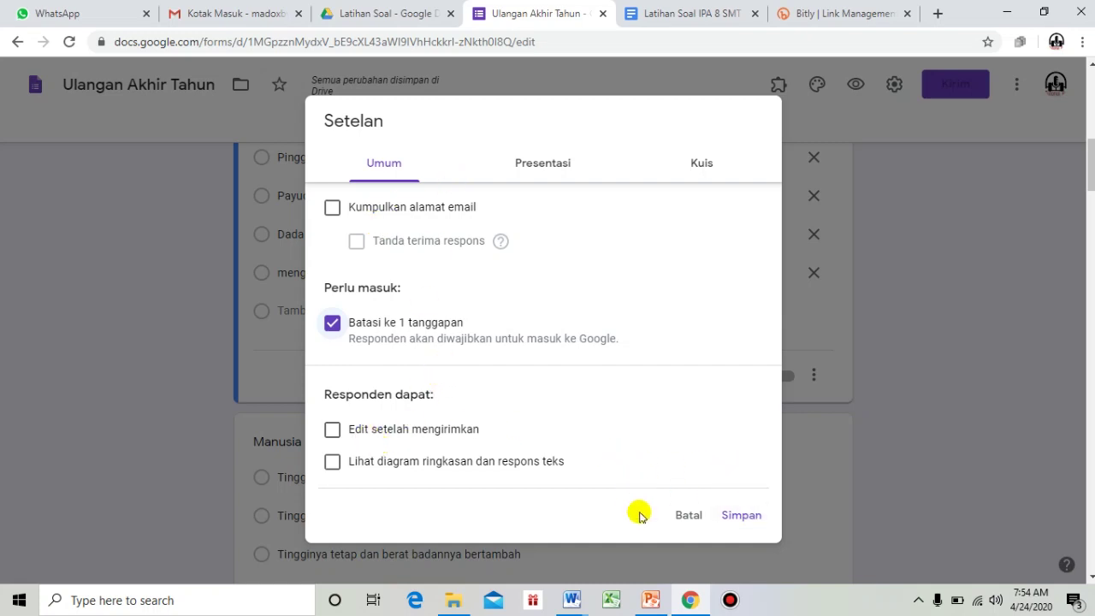
left_click(732, 515)
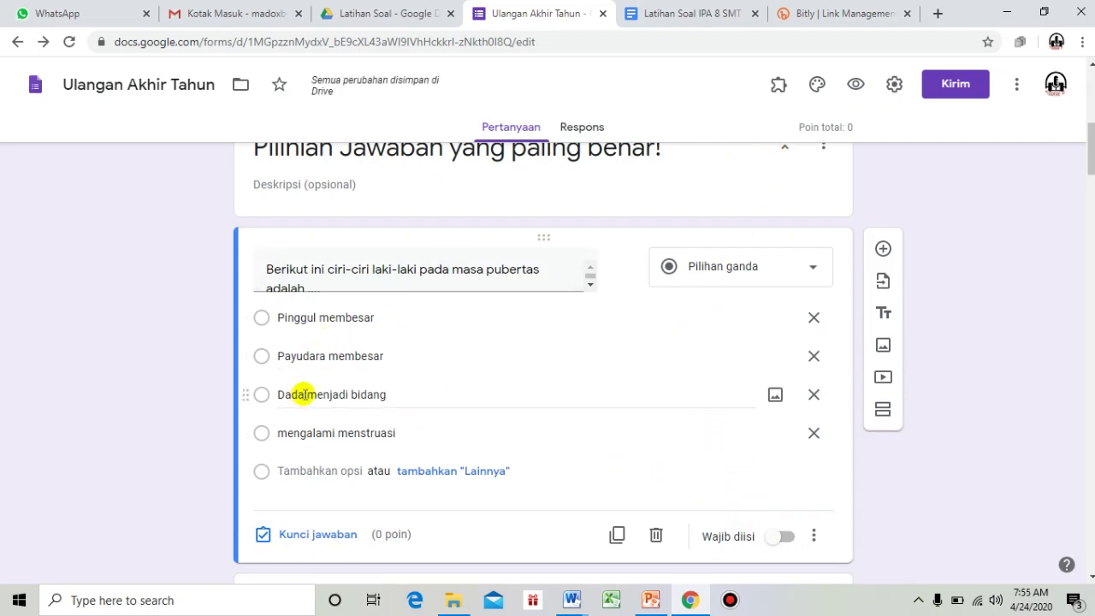
Step: Key 'Dada menjadi bidang' as the puberty question's correct answer, worth 1 point
scroll(581, 410, "up", 2)
scroll(538, 419, "down", 3)
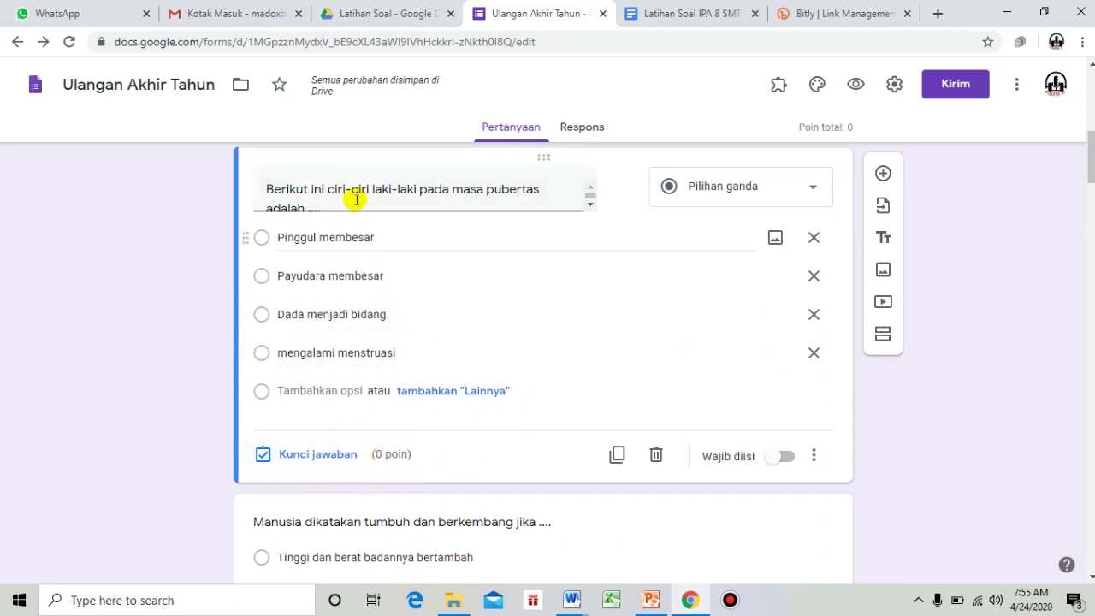
left_click(311, 457)
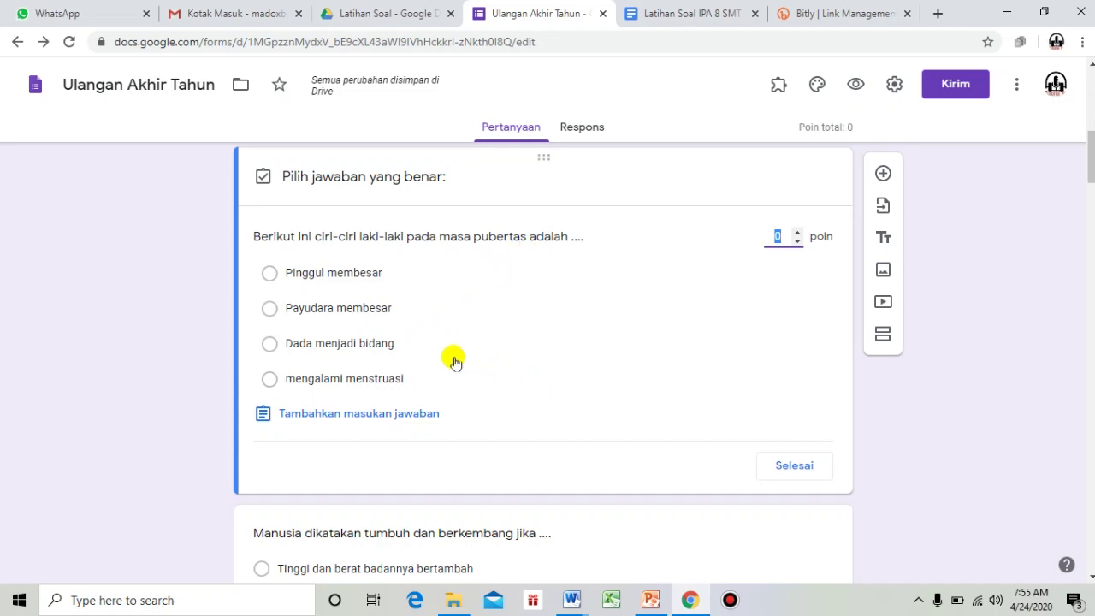
left_click(270, 344)
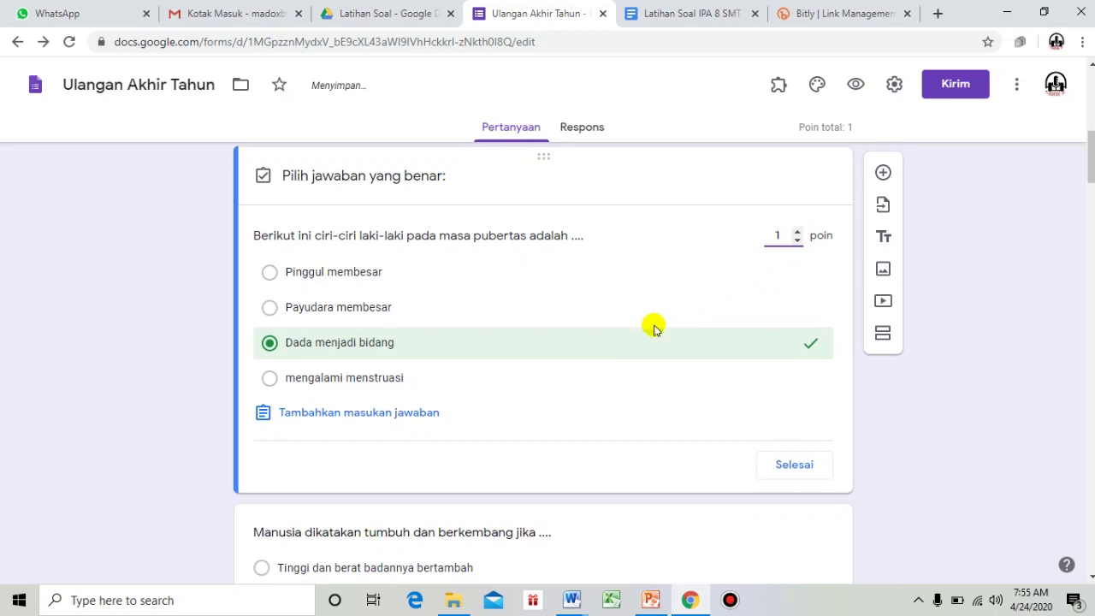
scroll(684, 342, "down", 1)
left_click(794, 386)
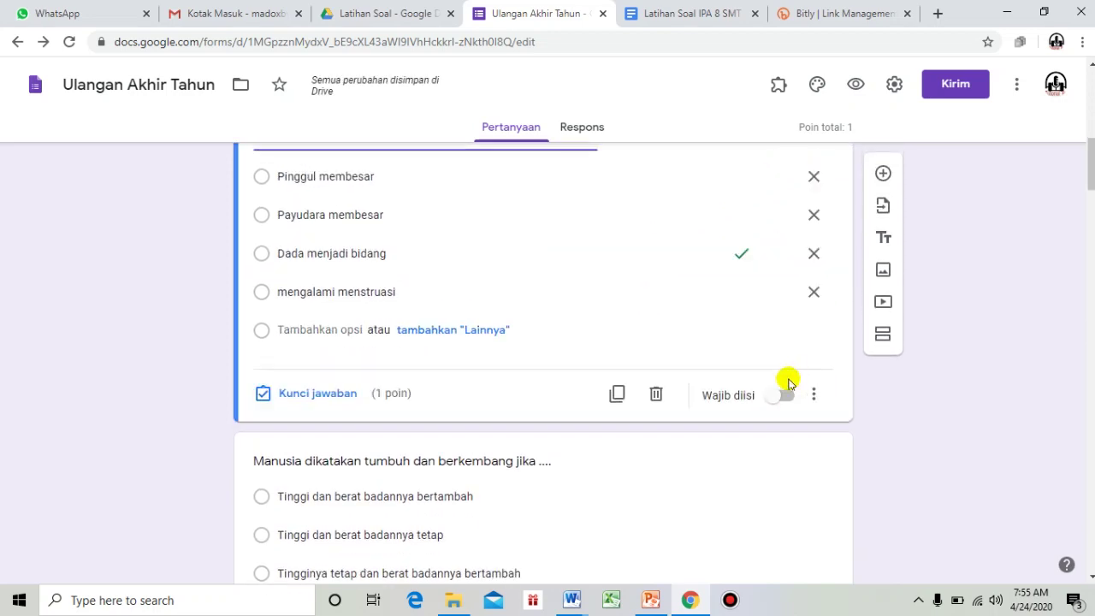
Step: Make the puberty, growth, development-stages and menstruation questions required
left_click(785, 396)
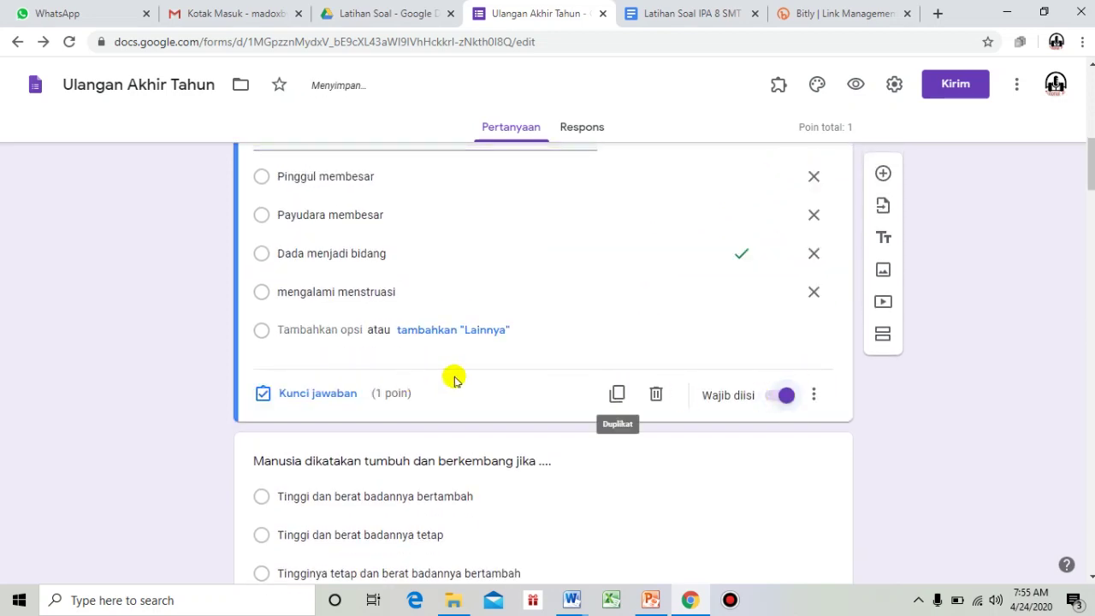
scroll(642, 377, "down", 3)
left_click(698, 340)
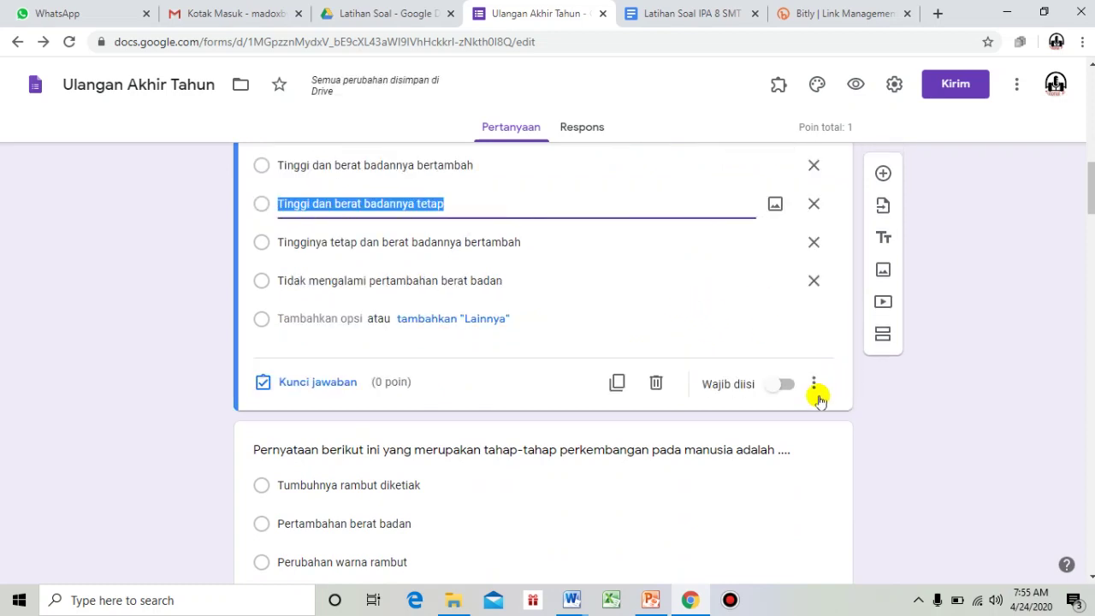
left_click(784, 385)
scroll(685, 376, "down", 3)
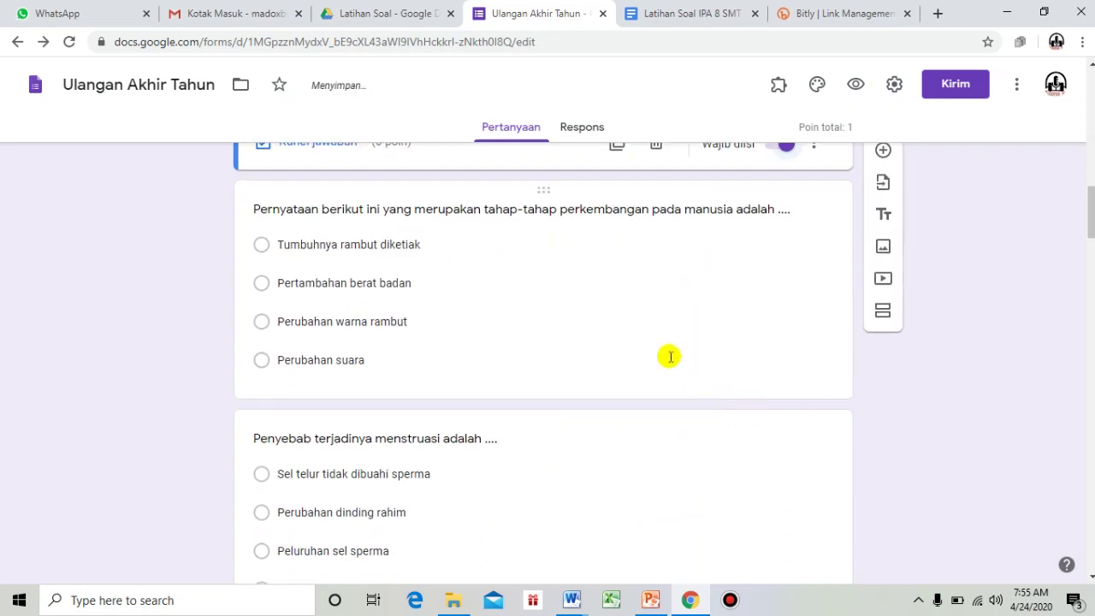
left_click(660, 285)
left_click(785, 373)
scroll(682, 308, "down", 3)
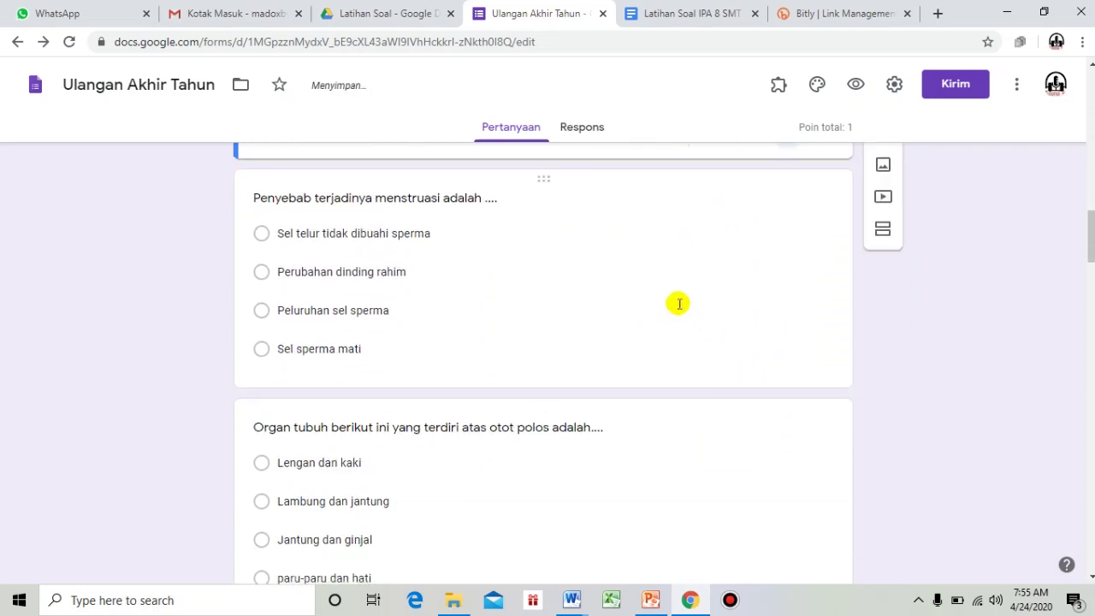
left_click(682, 308)
left_click(783, 367)
Step: Make the smooth-muscle organ, bone disorder, cartilage, bone-mineral and chewing digestion questions required
scroll(693, 379, "down", 2)
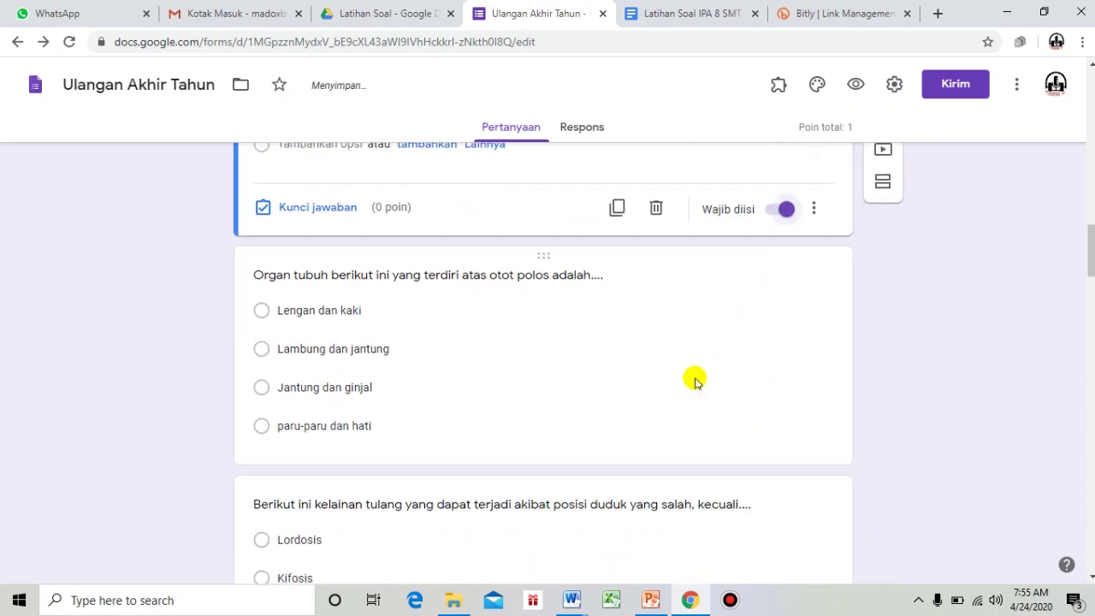
left_click(779, 391)
left_click(769, 430)
scroll(718, 410, "down", 2)
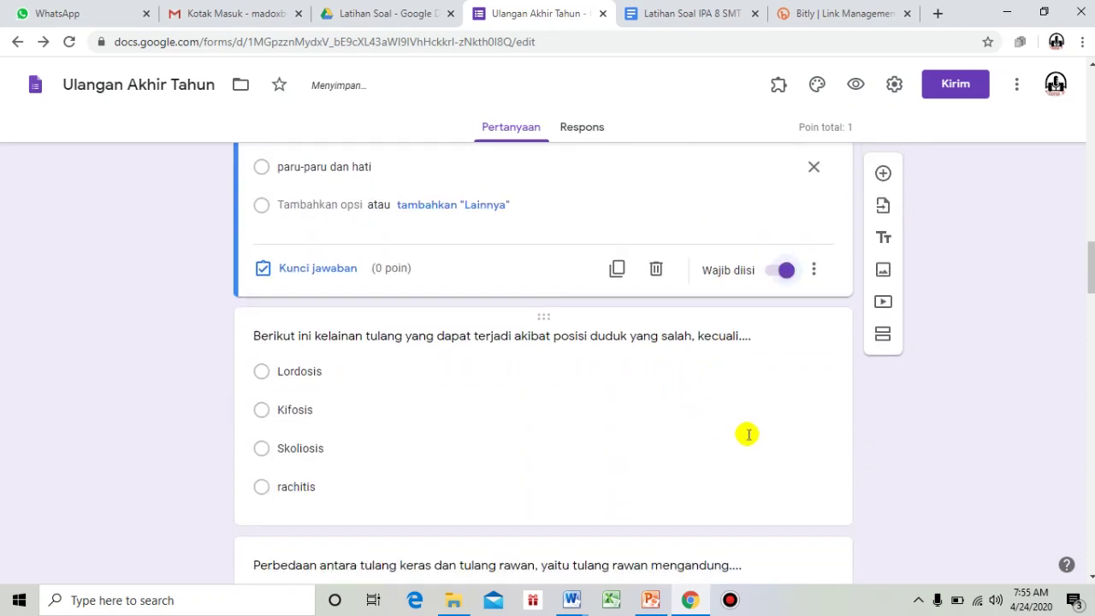
left_click(714, 423)
left_click(777, 499)
scroll(733, 445, "down", 3)
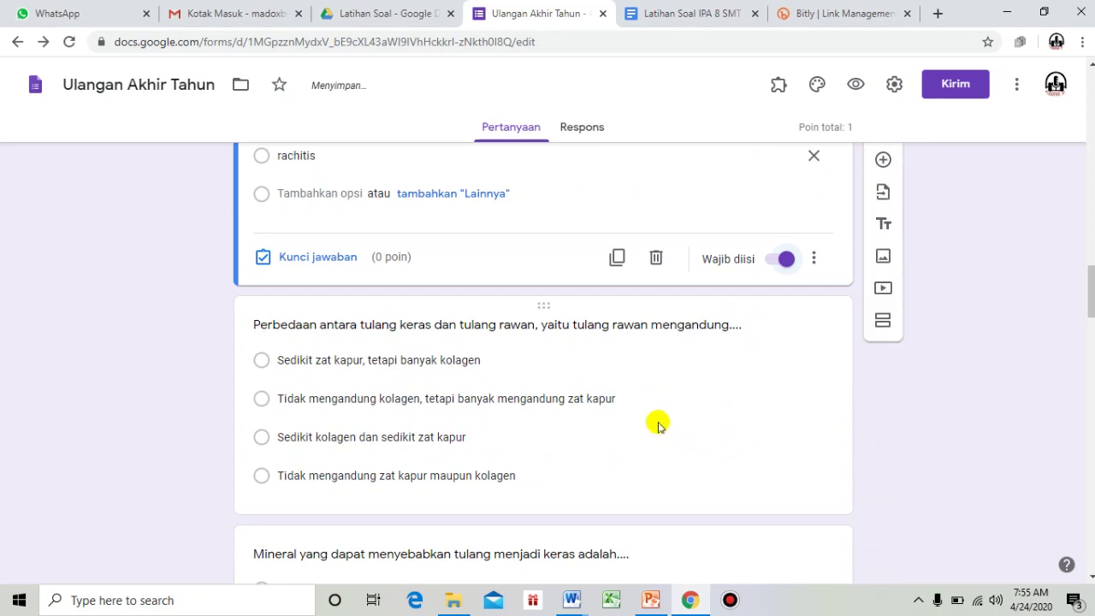
left_click(655, 427)
left_click(781, 494)
scroll(714, 460, "down", 3)
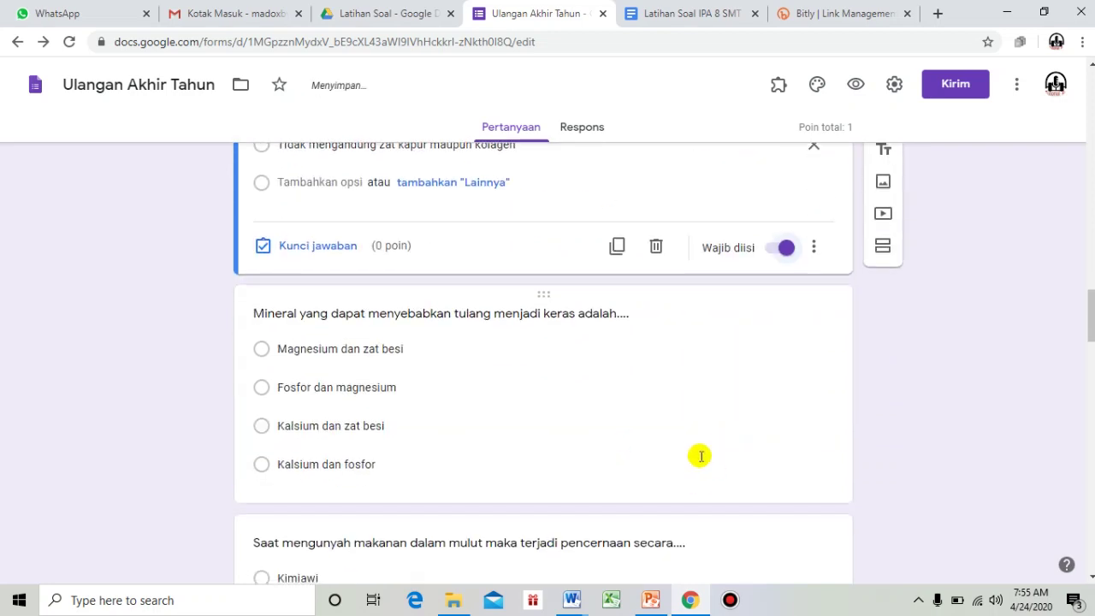
left_click(640, 391)
left_click(778, 475)
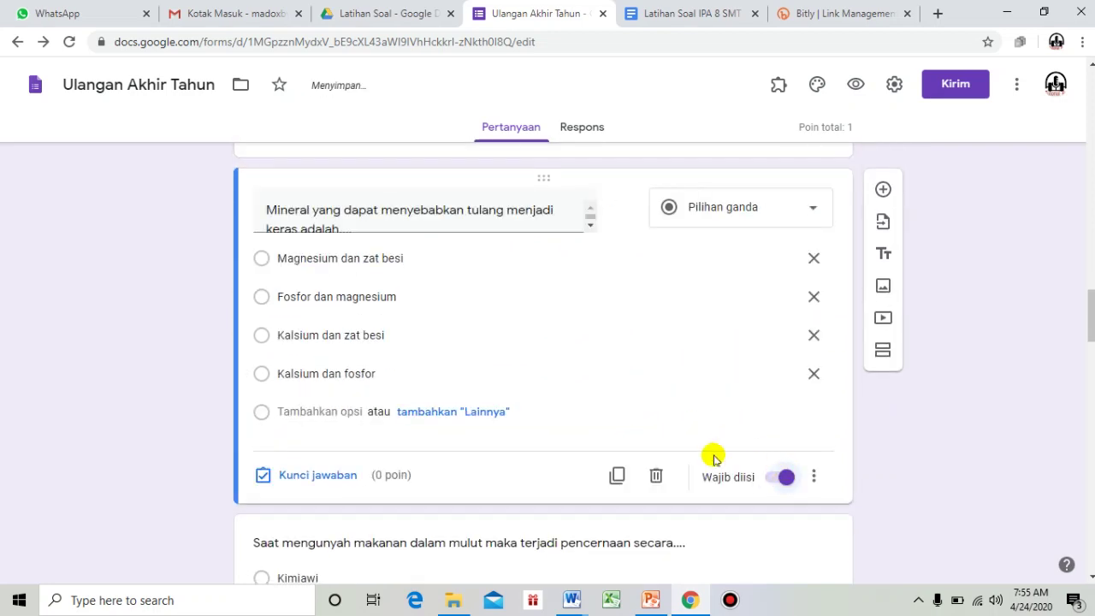
scroll(694, 447, "down", 3)
left_click(634, 392)
left_click(778, 466)
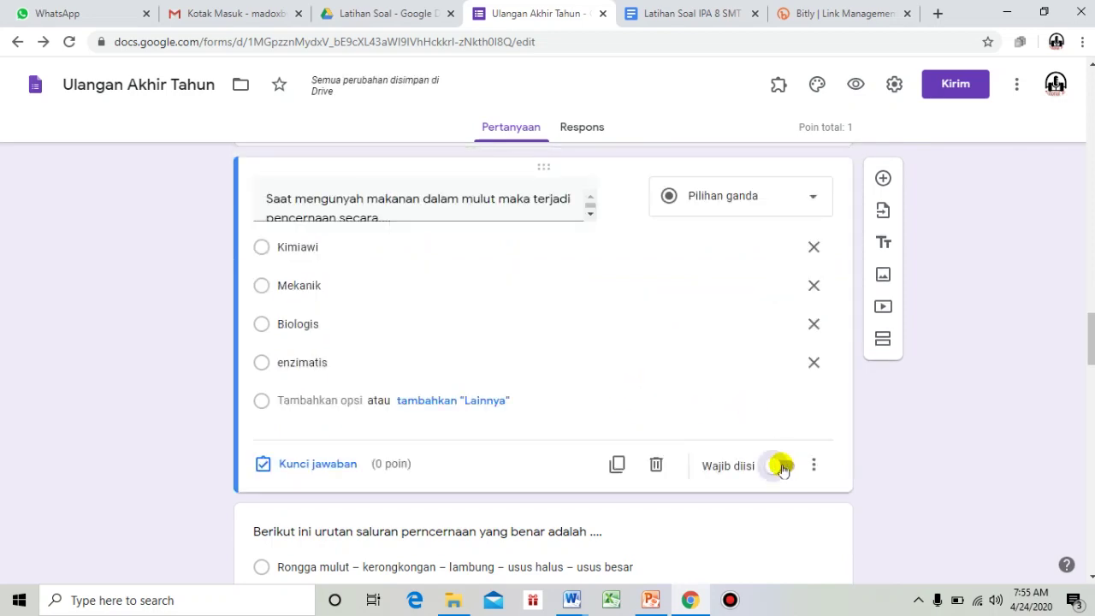
Step: Make the next two questions plus the stomach acid, maag and carbohydrate enzyme questions required
scroll(697, 401, "down", 3)
left_click(764, 412)
left_click(782, 454)
scroll(675, 419, "down", 3)
left_click(624, 395)
left_click(785, 442)
scroll(670, 397, "down", 3)
left_click(635, 360)
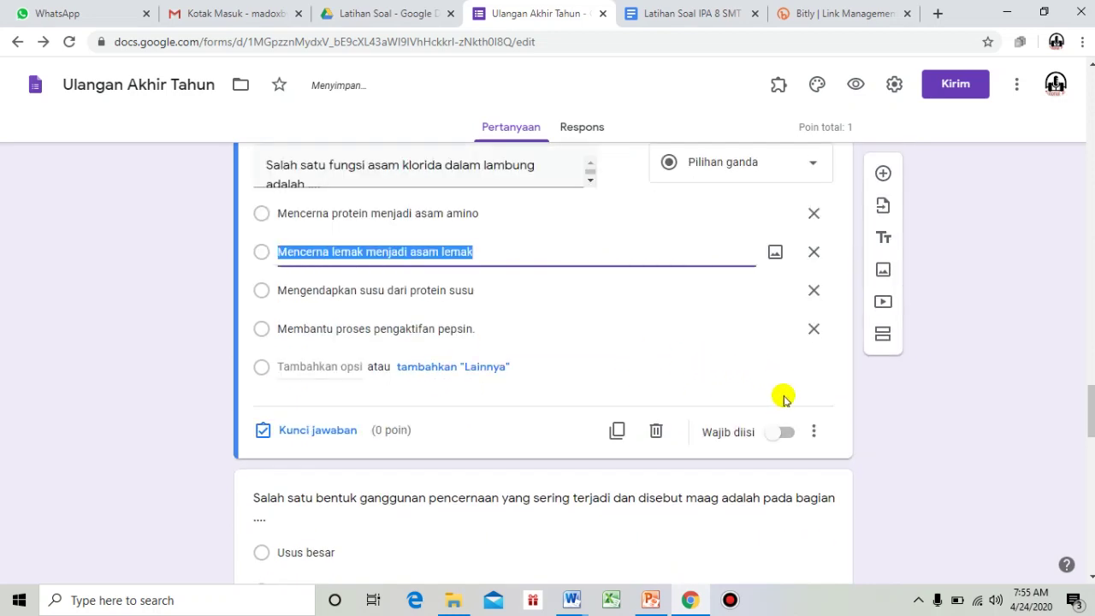
left_click(783, 436)
scroll(643, 327, "down", 3)
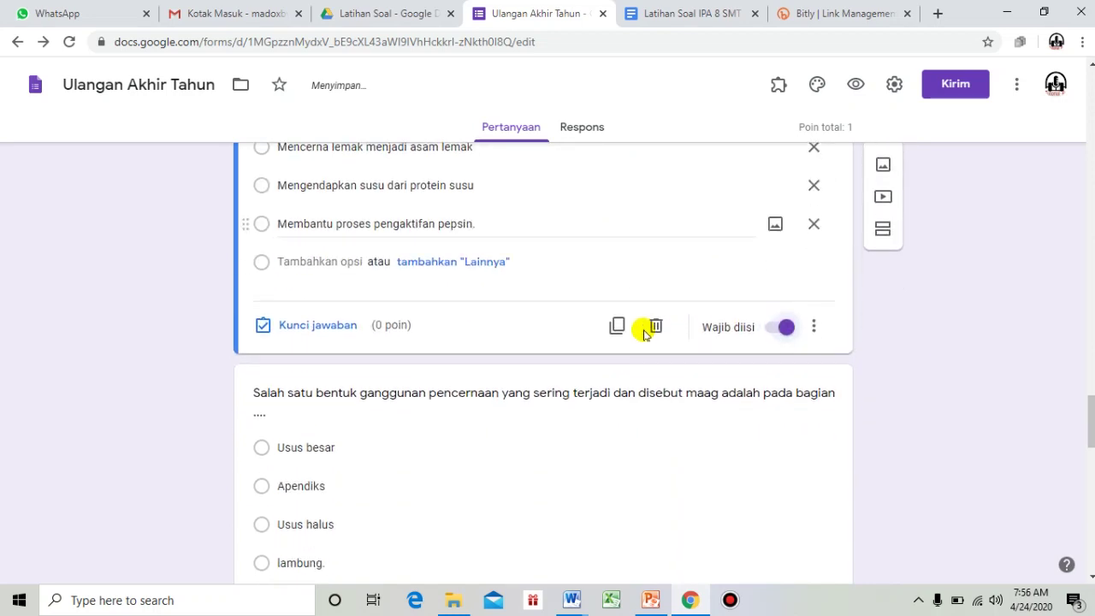
left_click(612, 370)
left_click(784, 439)
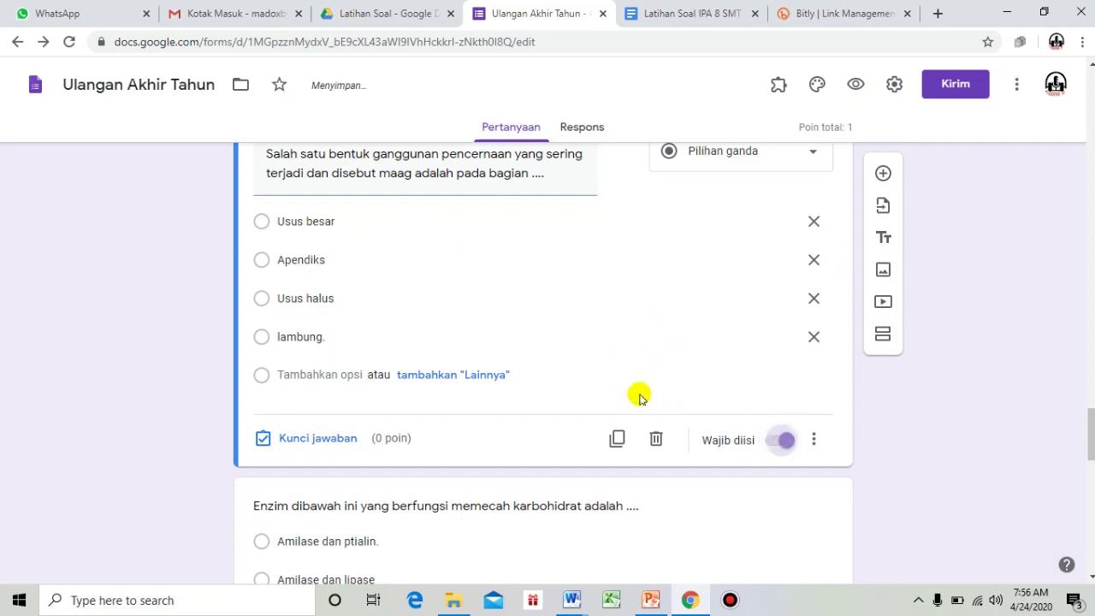
scroll(633, 395, "down", 3)
left_click(606, 395)
left_click(784, 508)
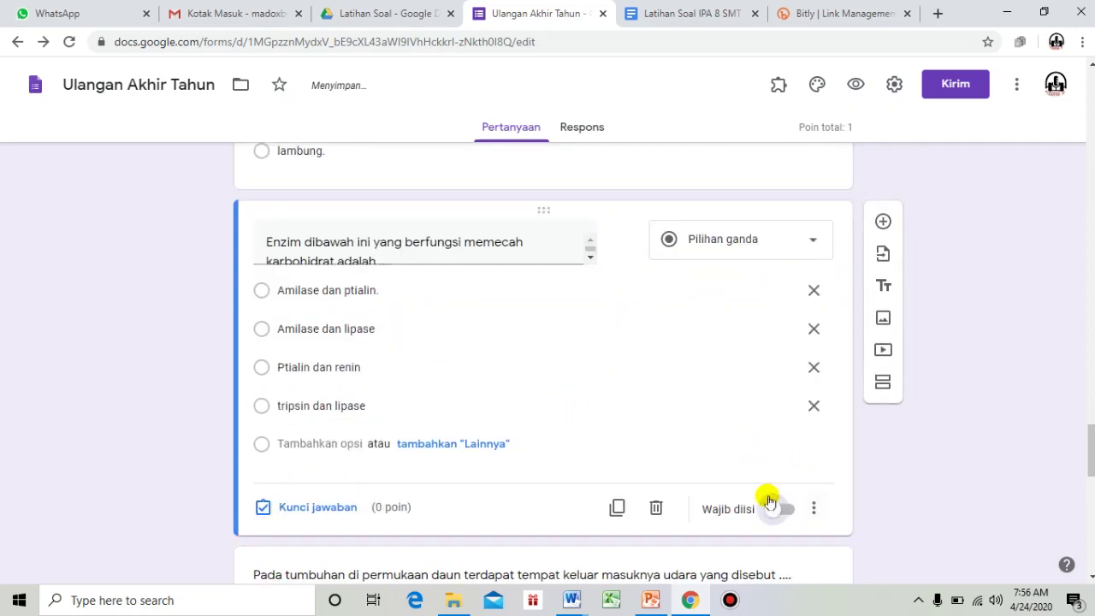
Step: Make the leaf-opening, fototaksis, following and antiseptic soap questions required
scroll(650, 442, "down", 3)
scroll(650, 443, "down", 3)
left_click(641, 428)
left_click(787, 498)
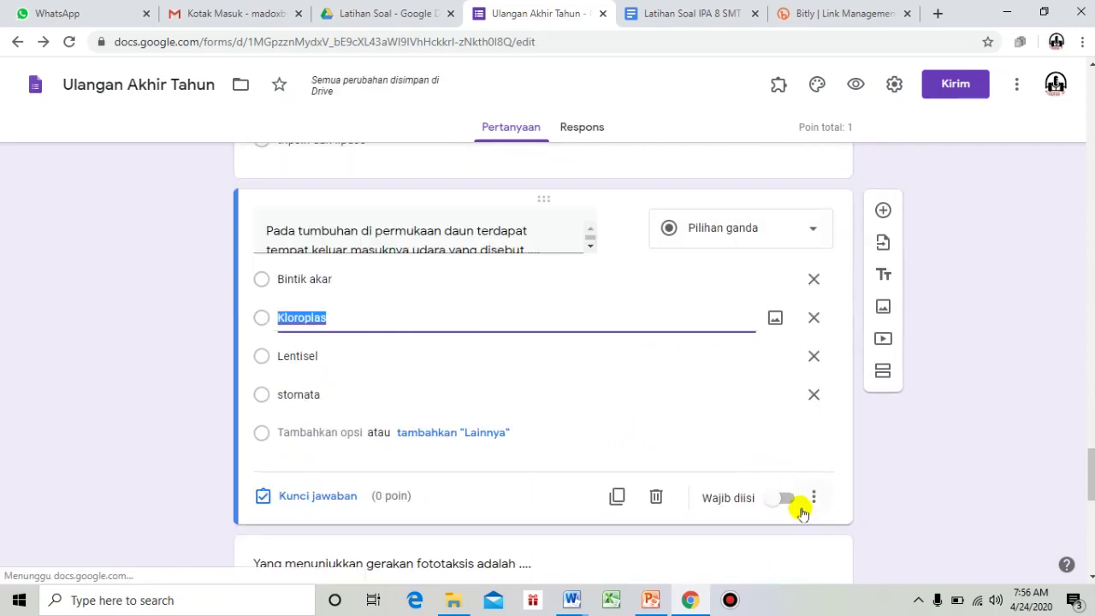
scroll(493, 357, "down", 3)
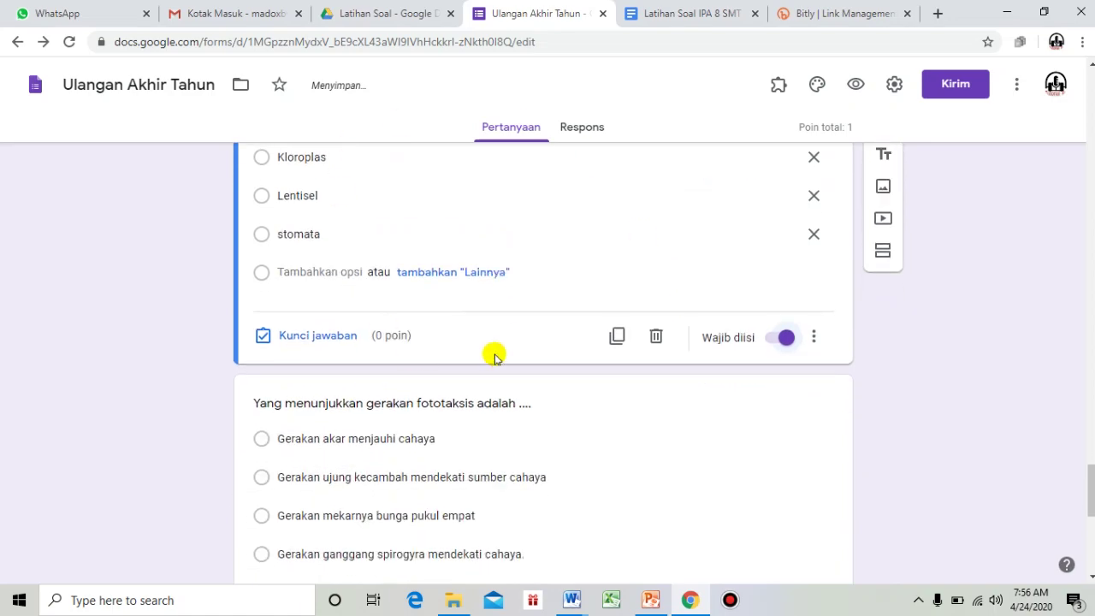
left_click(627, 466)
left_click(784, 567)
scroll(685, 454, "down", 2)
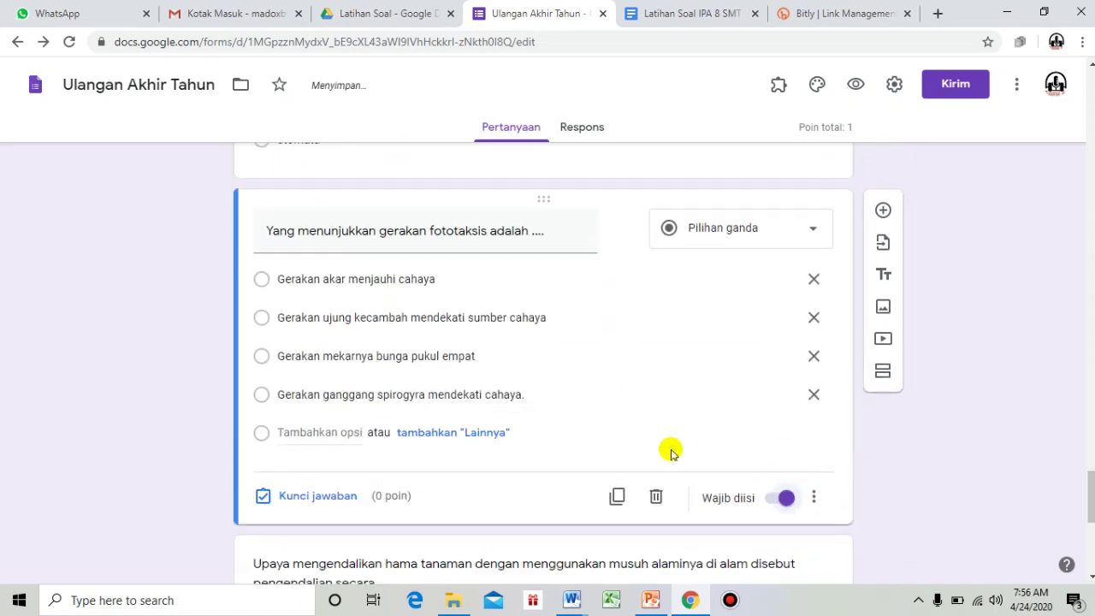
scroll(627, 428, "down", 3)
left_click(498, 335)
left_click(786, 414)
scroll(754, 470, "down", 3)
left_click(584, 405)
left_click(783, 506)
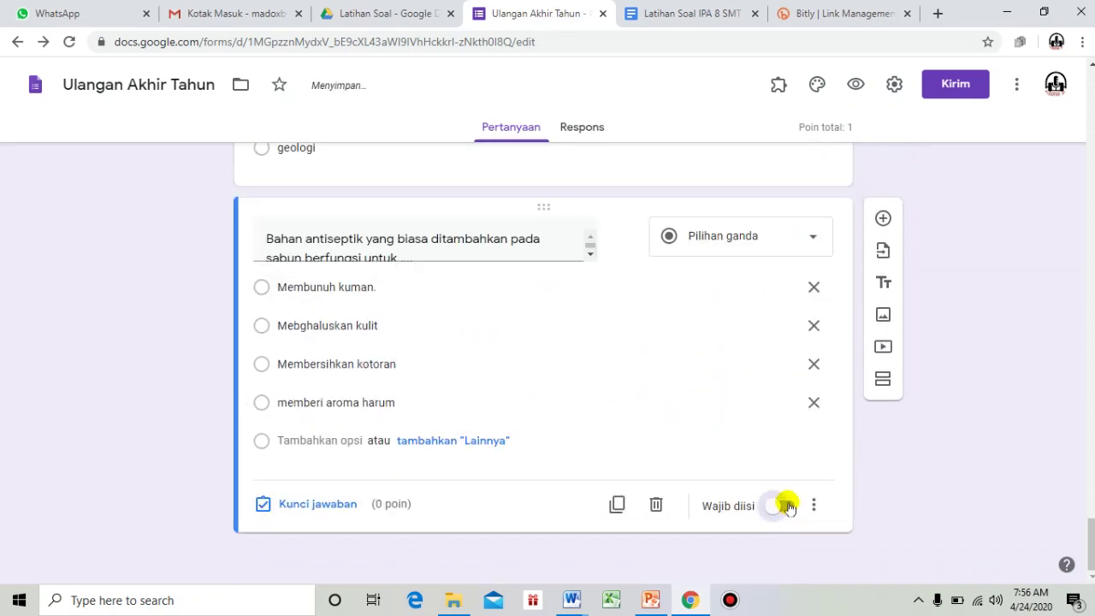
Step: Return to the growth and development question and select it
left_click_drag(1088, 539, 1056, 83)
scroll(596, 386, "down", 8)
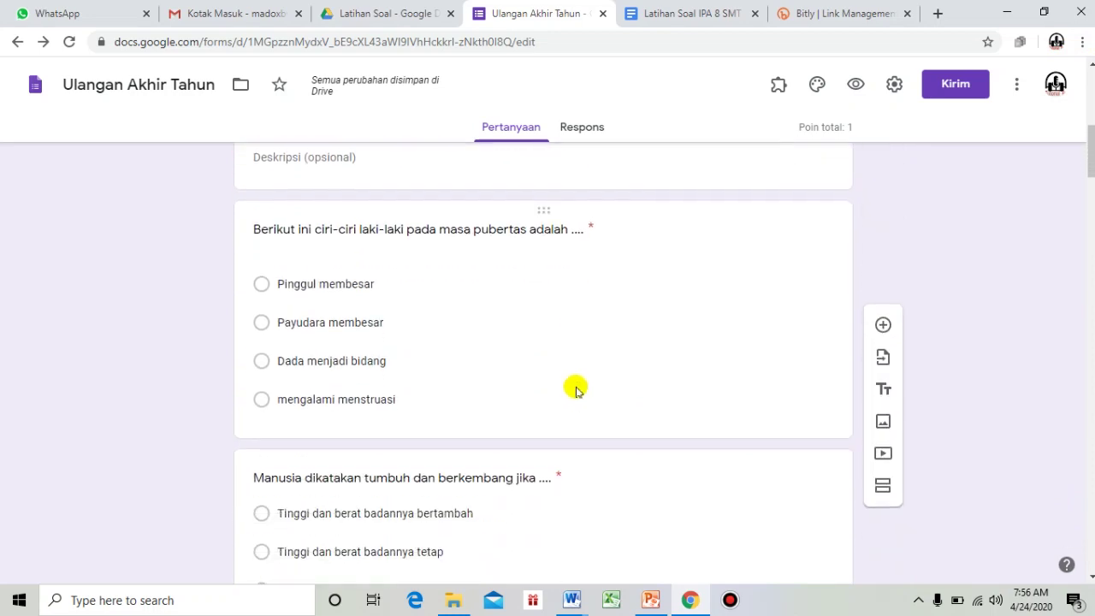
scroll(623, 386, "down", 2)
left_click(556, 319)
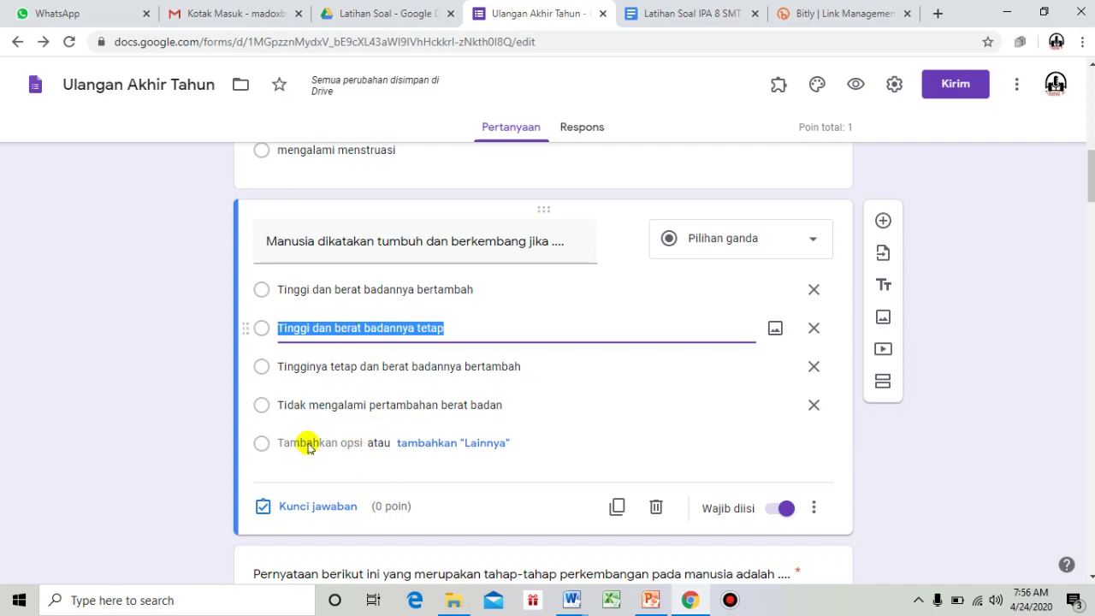
Step: Key 'Tinggi dan berat badannya bertambah' as the growth question's 1-point correct answer
left_click(289, 506)
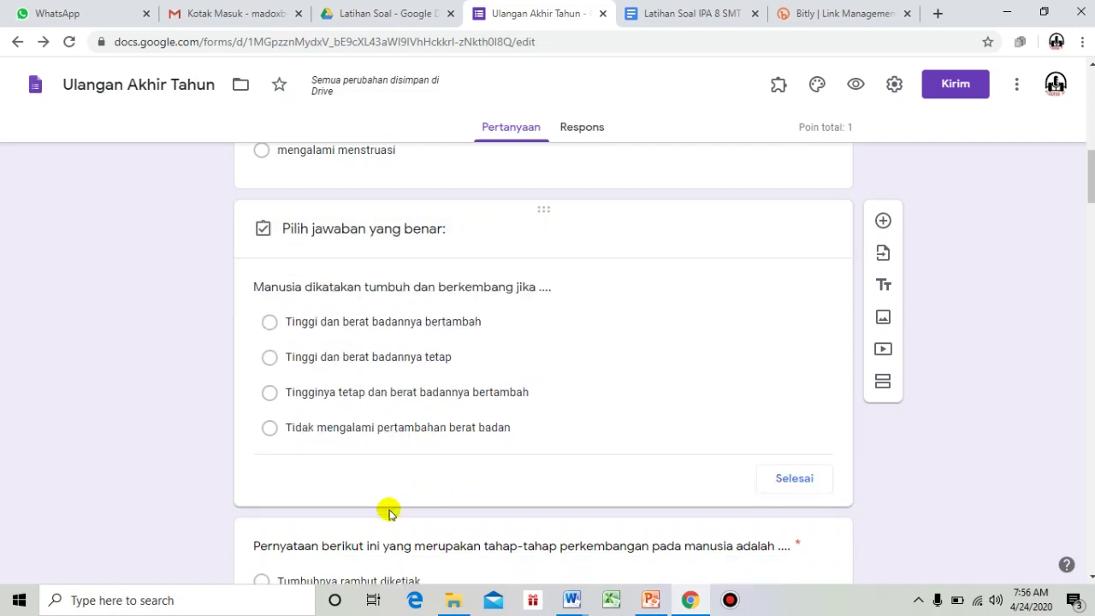
left_click(268, 327)
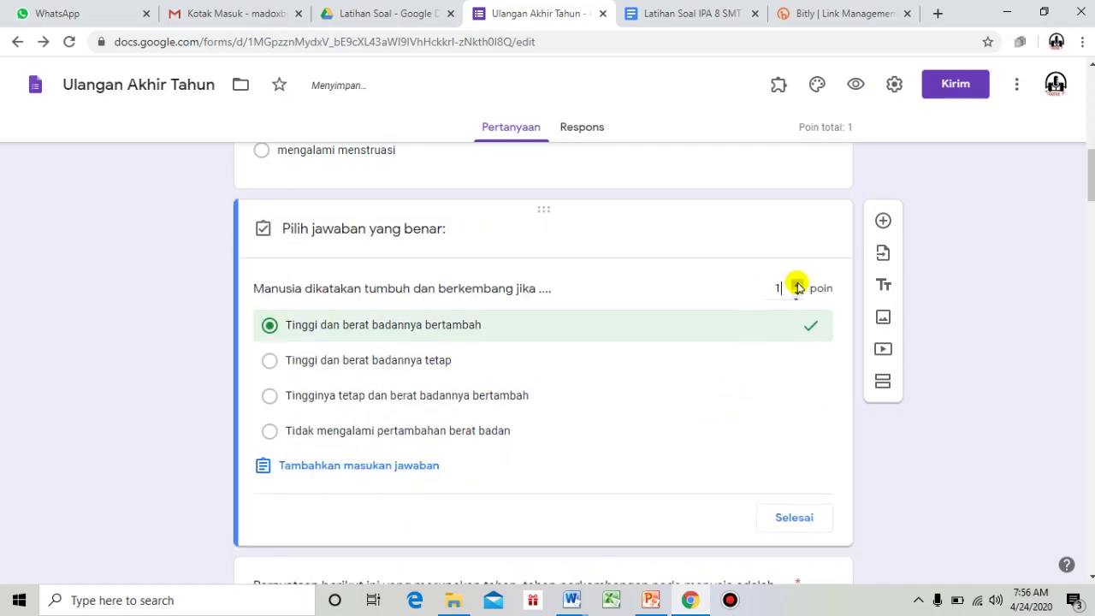
left_click(794, 518)
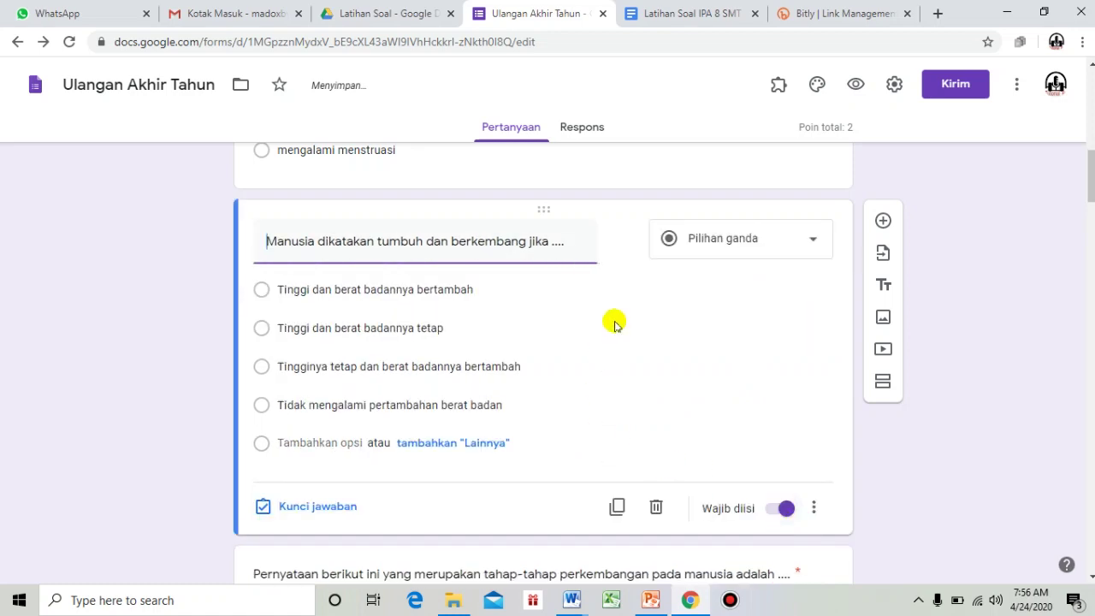
scroll(785, 382, "up", 7)
scroll(716, 386, "up", 2)
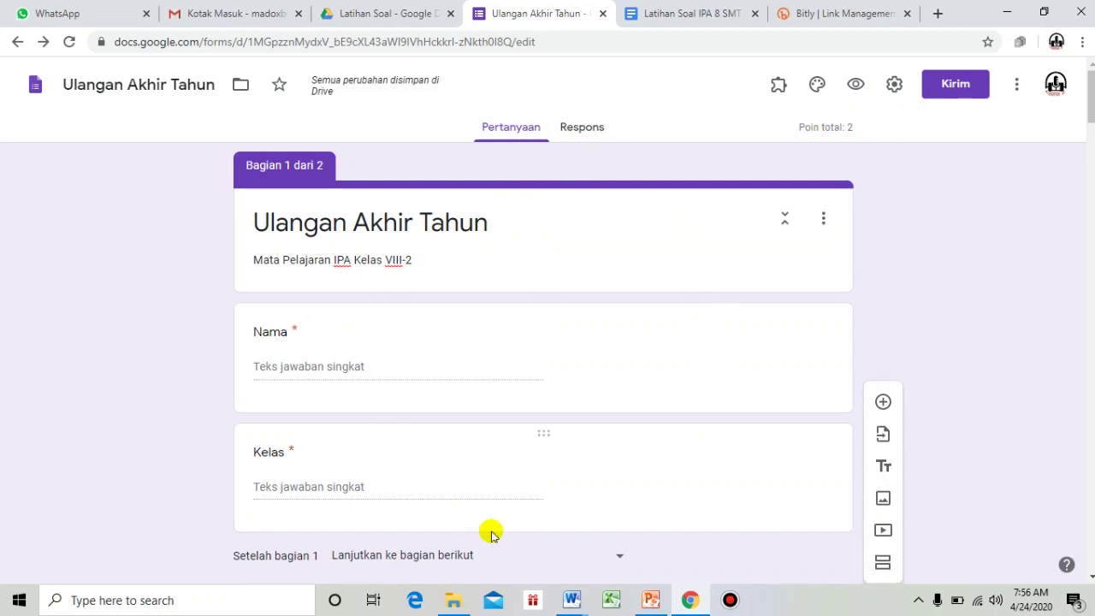
scroll(704, 399, "down", 3)
scroll(713, 406, "up", 3)
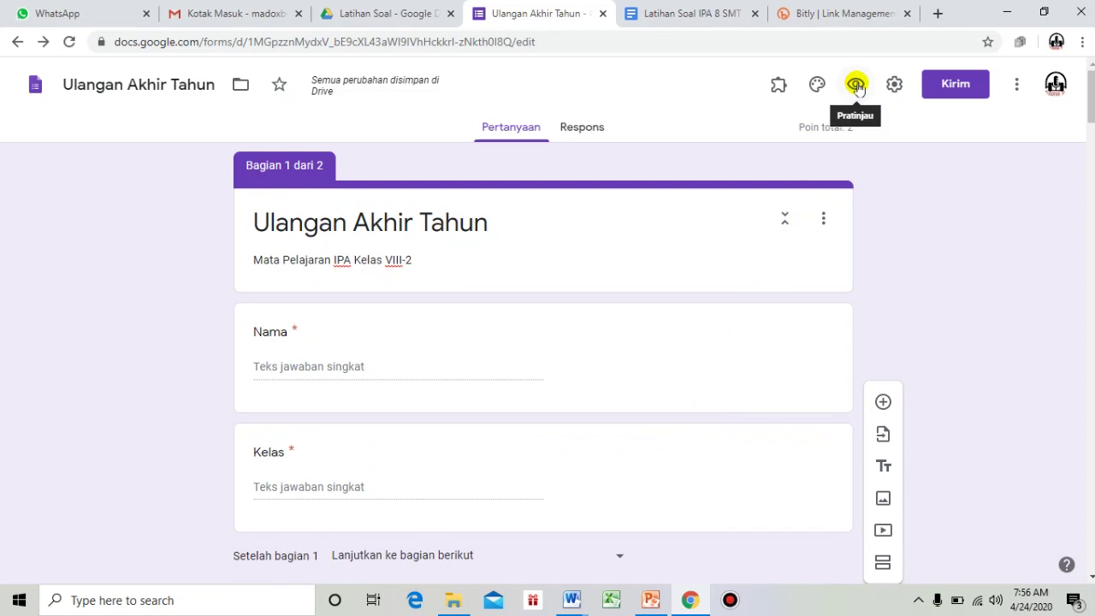
left_click(856, 86)
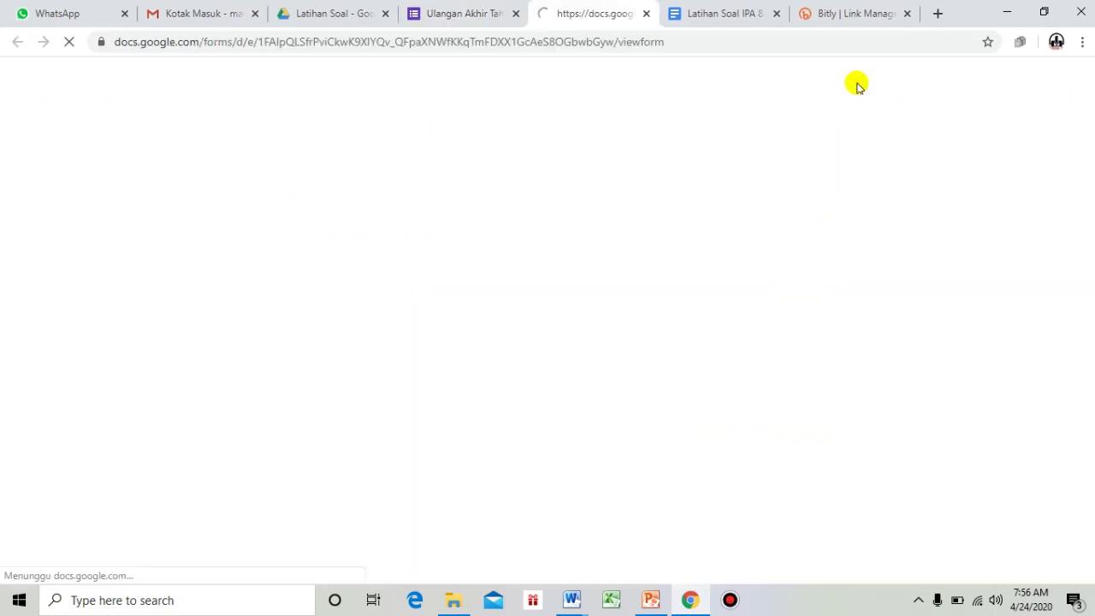
scroll(516, 209, "down", 1)
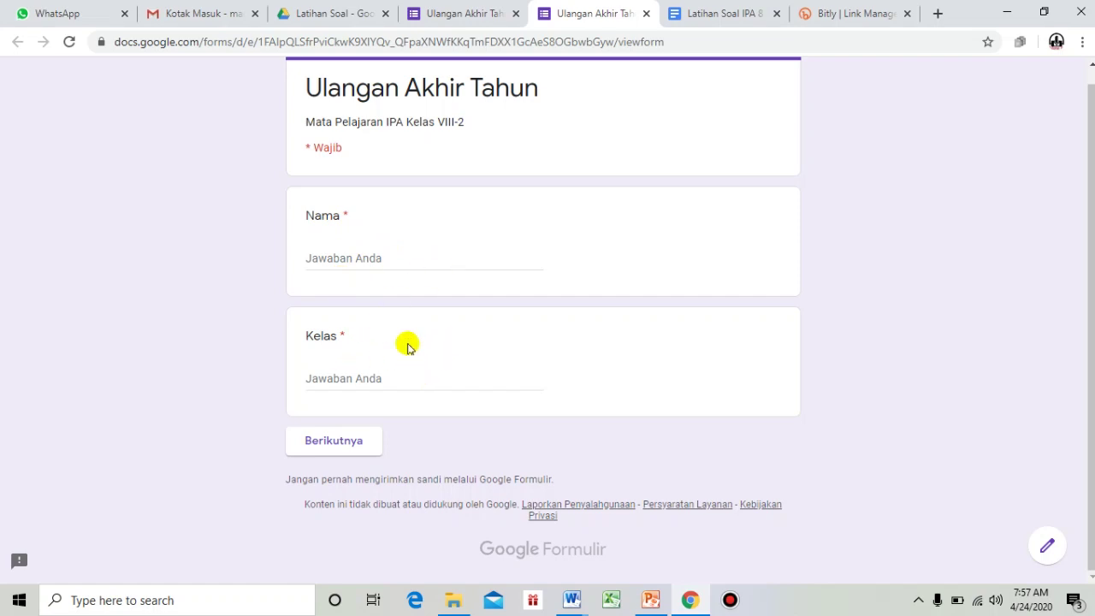
left_click(344, 444)
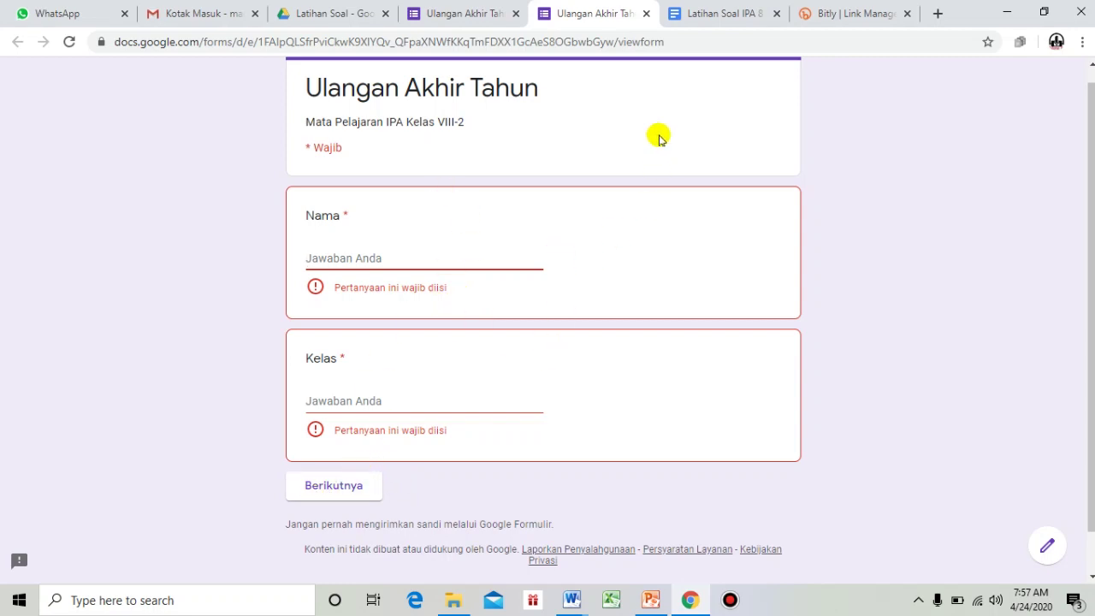
left_click(646, 13)
Step: Add a short-answer question below the Kelas question
scroll(407, 375, "down", 2)
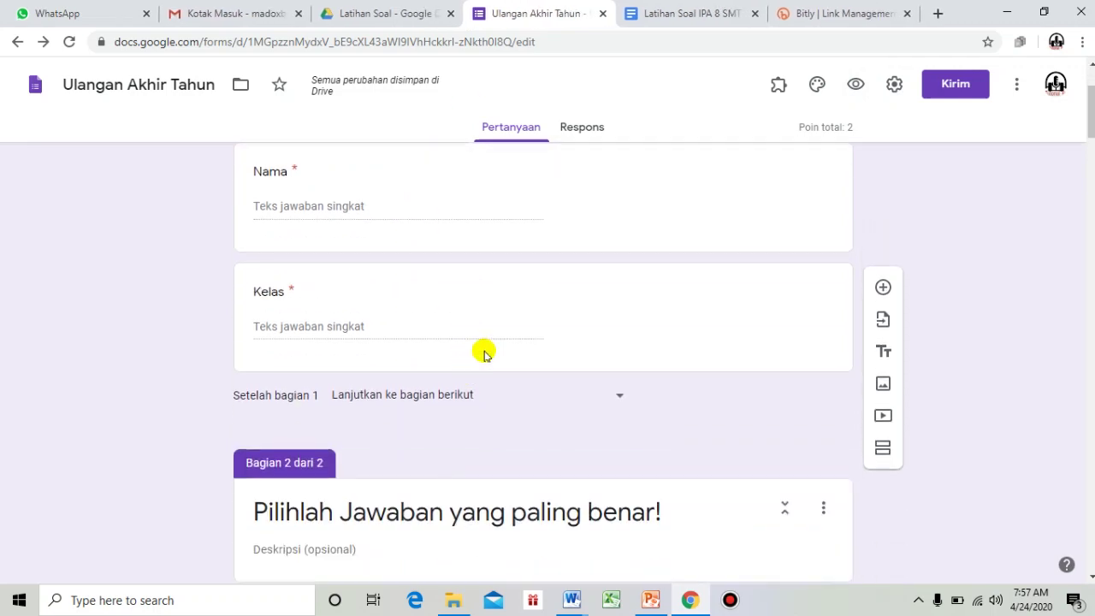
left_click(650, 308)
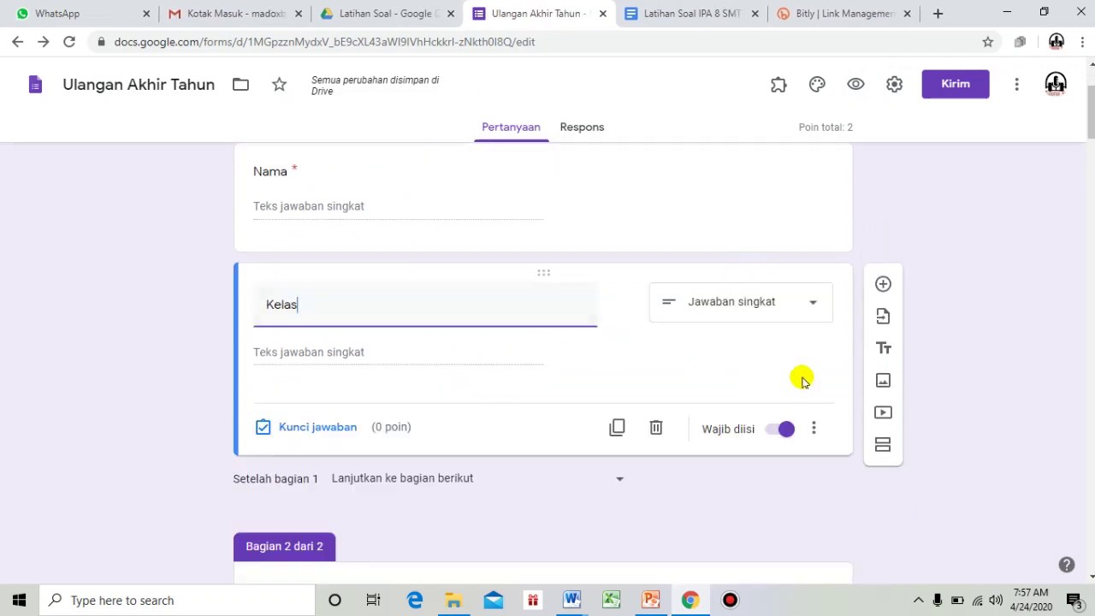
left_click(877, 289)
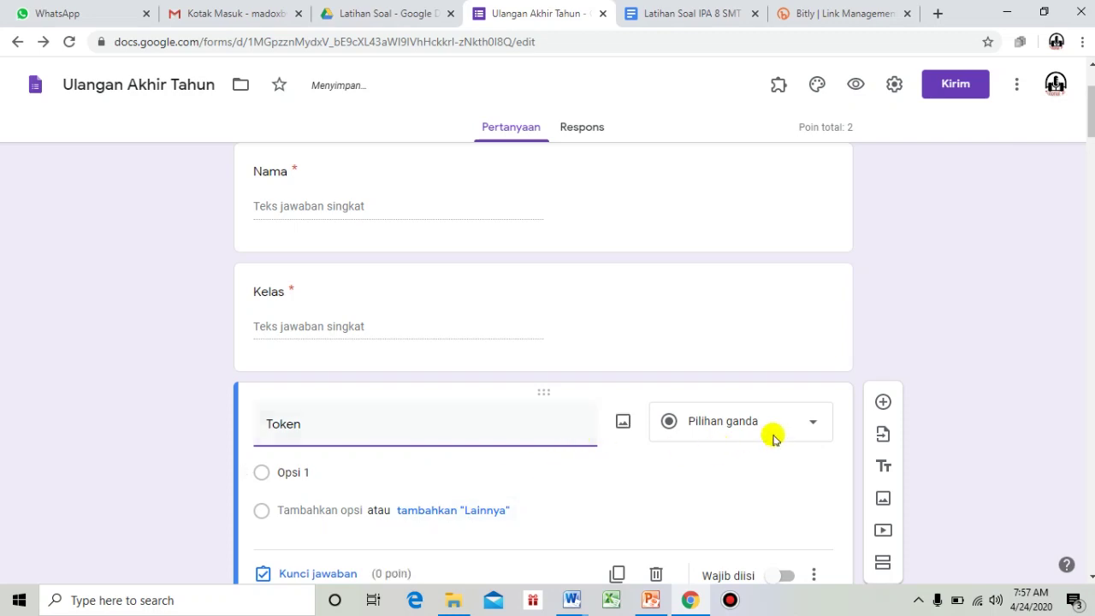
left_click(813, 420)
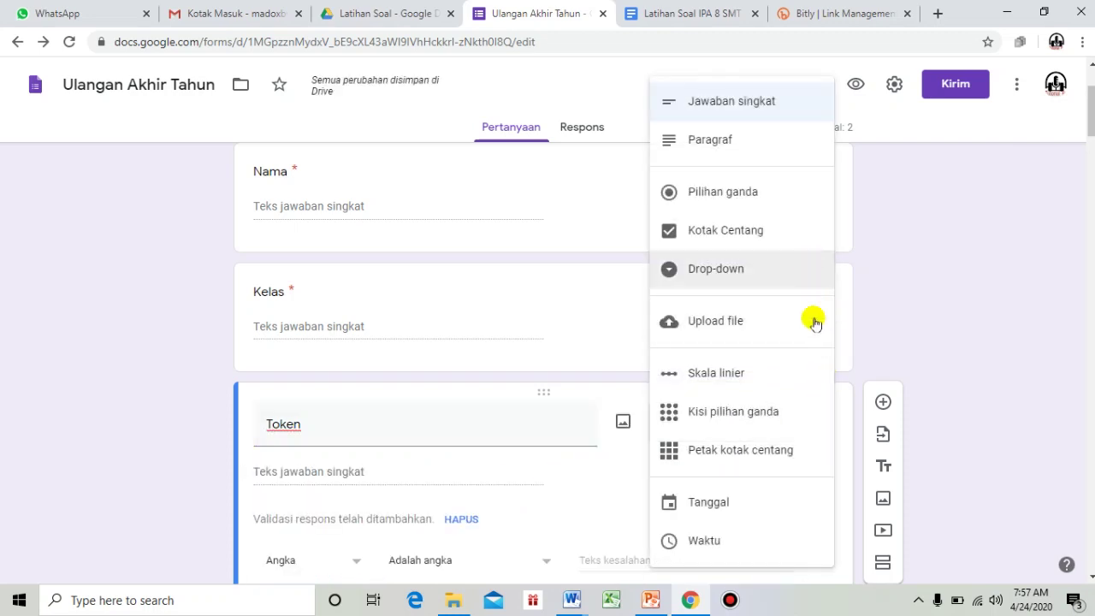
left_click(732, 101)
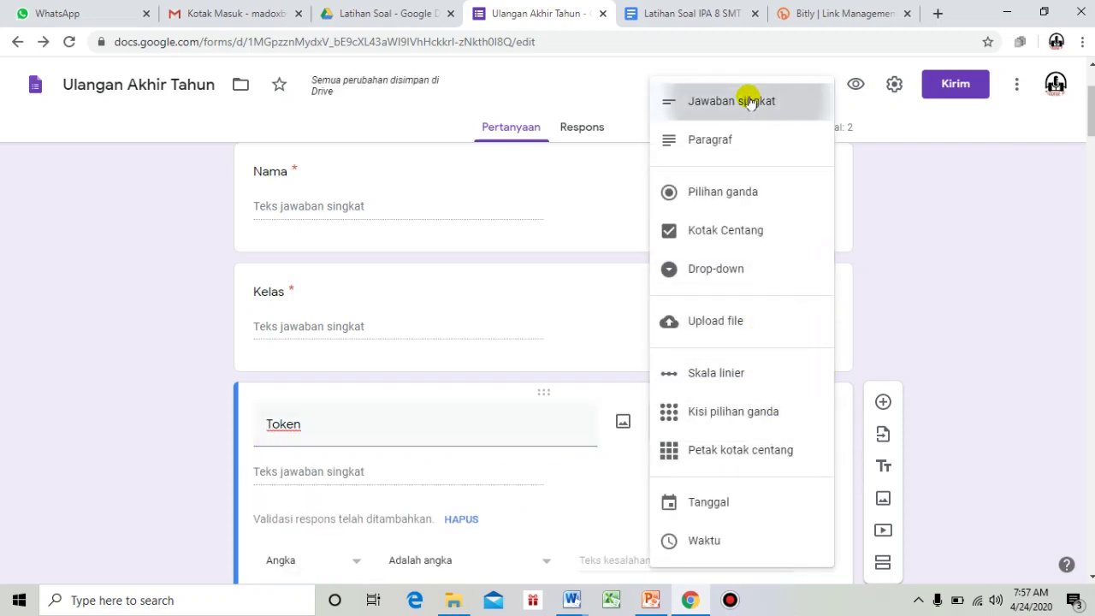
Step: Set its response validation to Teks > Berisi with the quiz token value
scroll(462, 357, "down", 2)
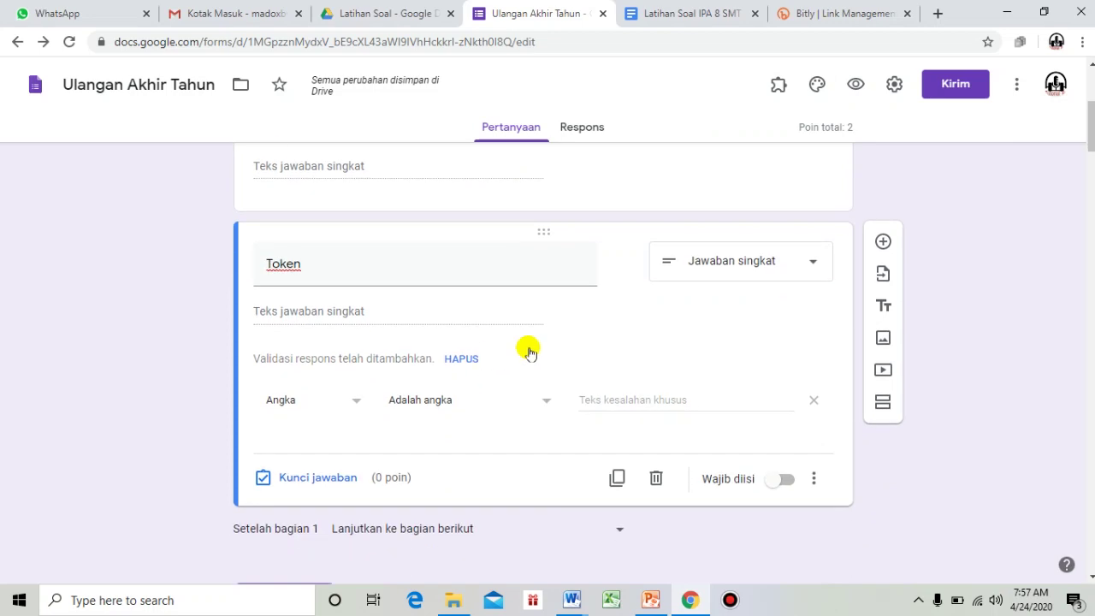
left_click(356, 401)
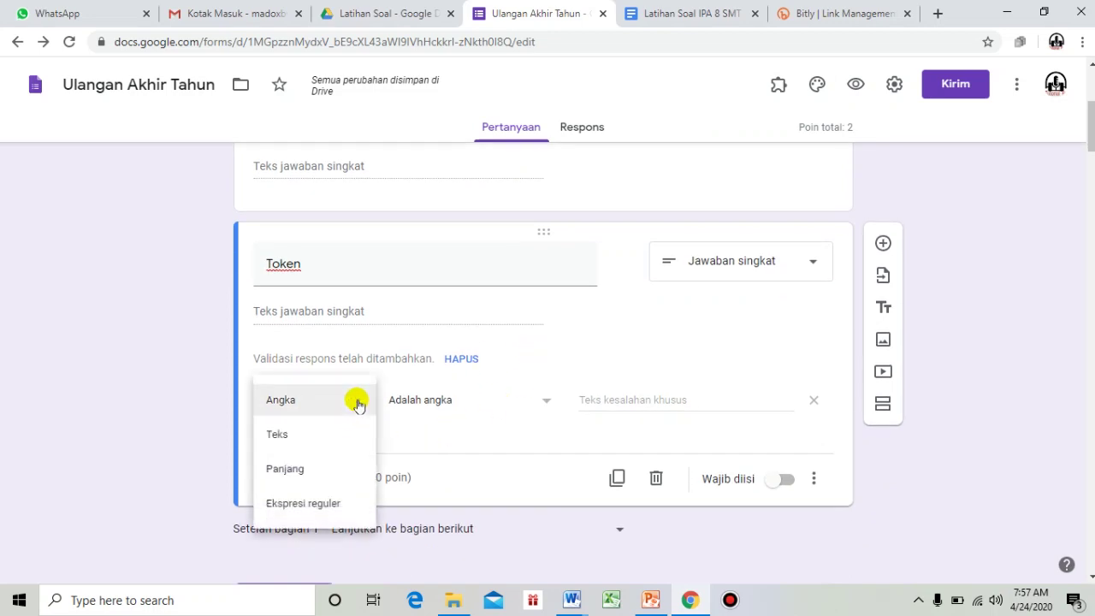
left_click(289, 436)
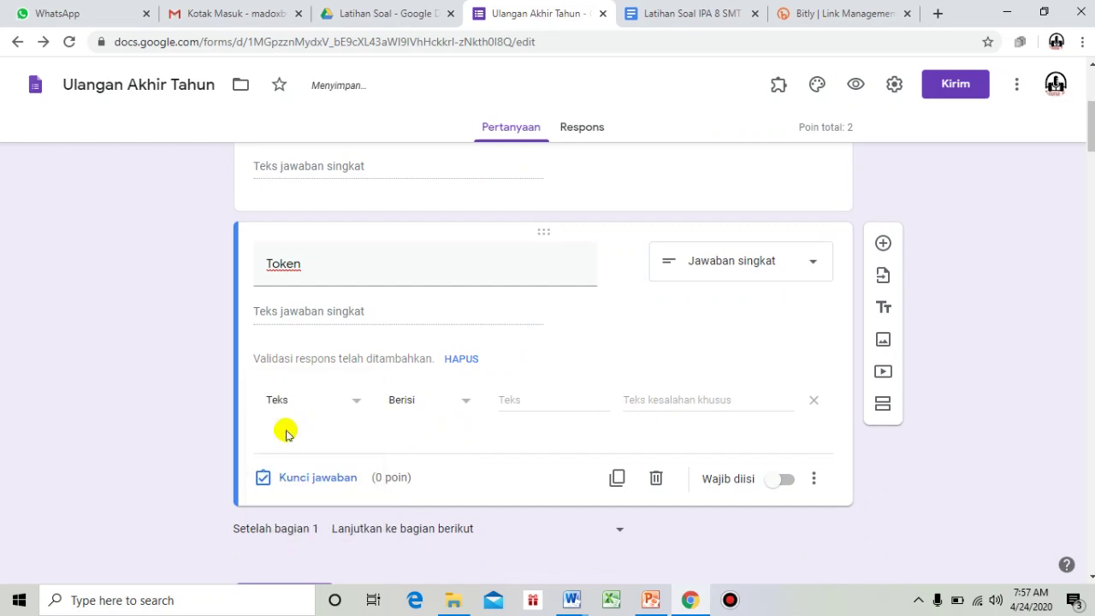
left_click(462, 402)
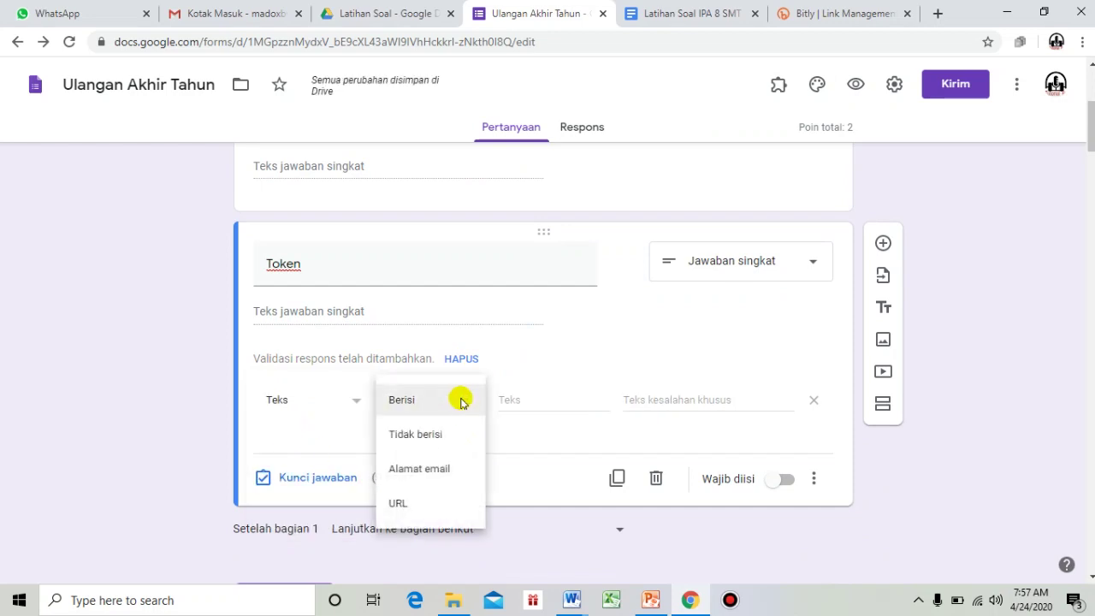
left_click(414, 402)
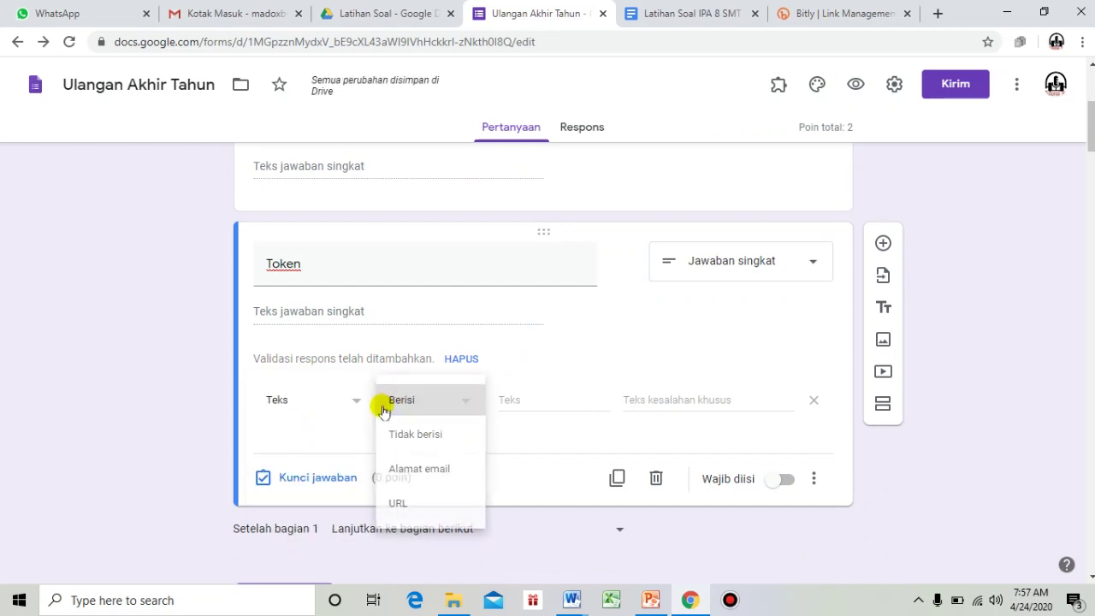
left_click(520, 399)
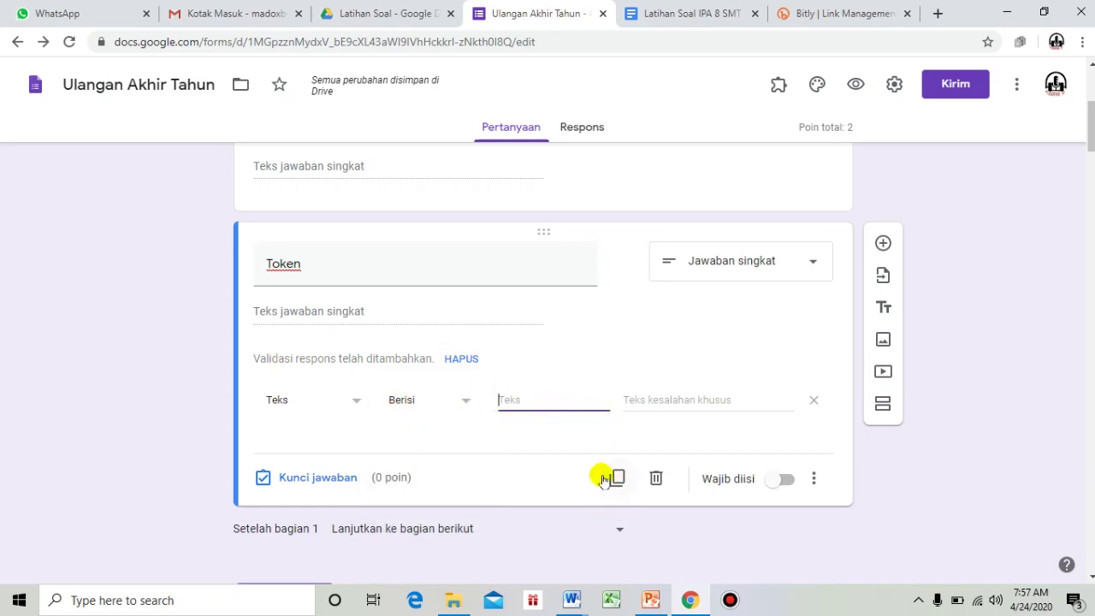
type("50TB")
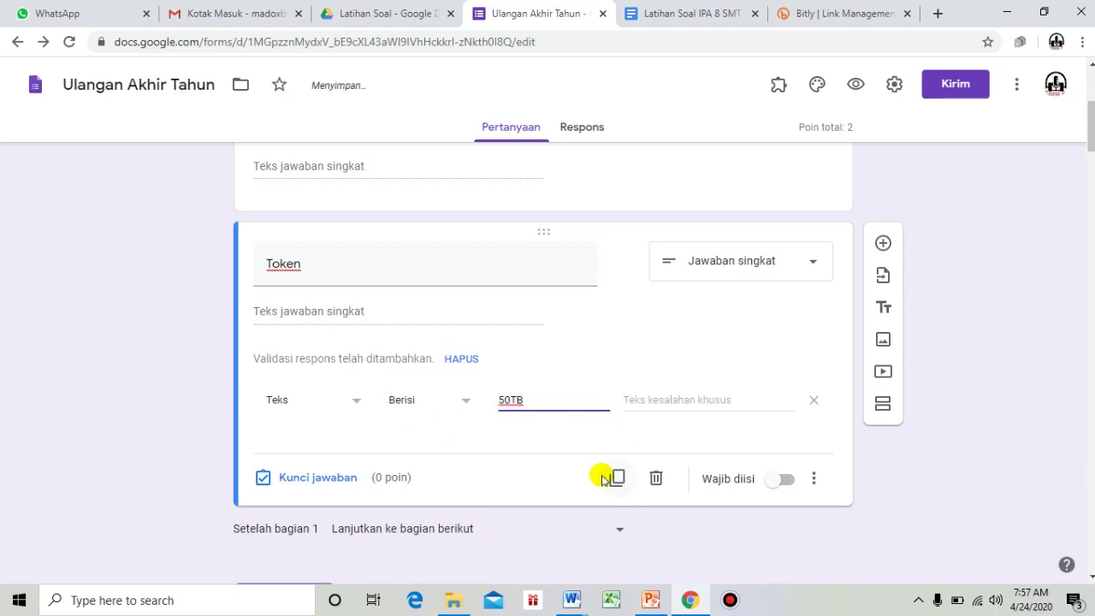
type("0")
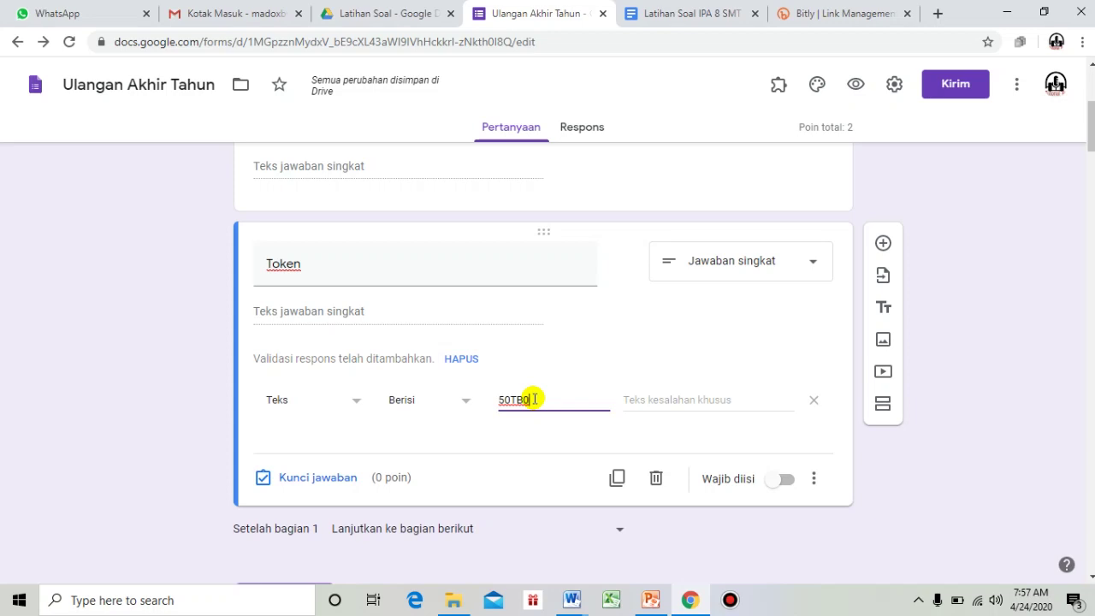
Step: Set the wrong-token error message to 'Maaf Token Salah, Silahkan Hubungi Guru yang Mengampu'
left_click(655, 399)
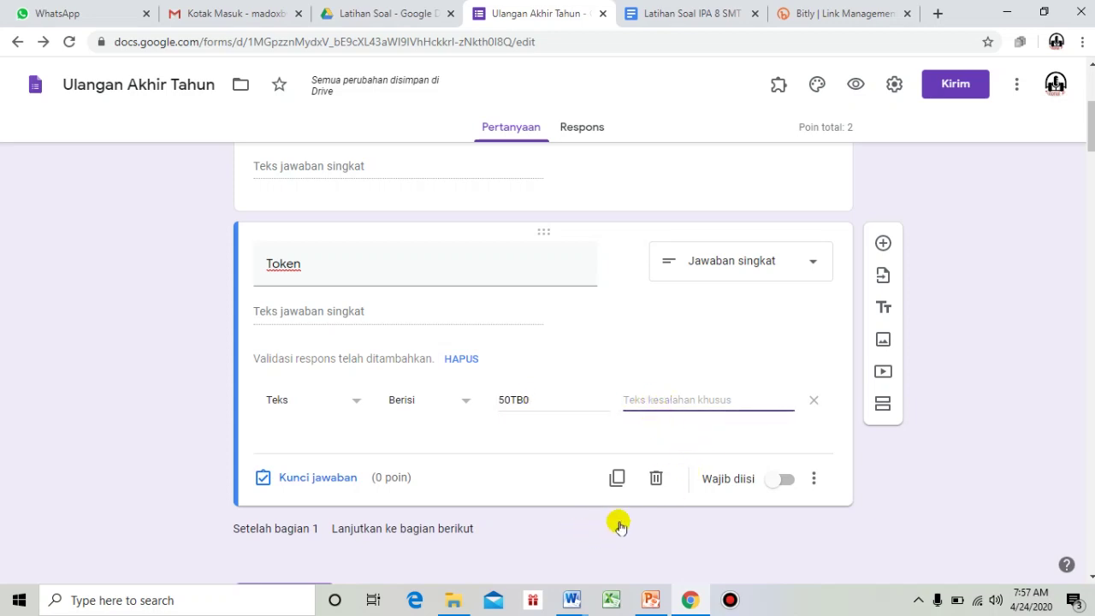
type("Ma")
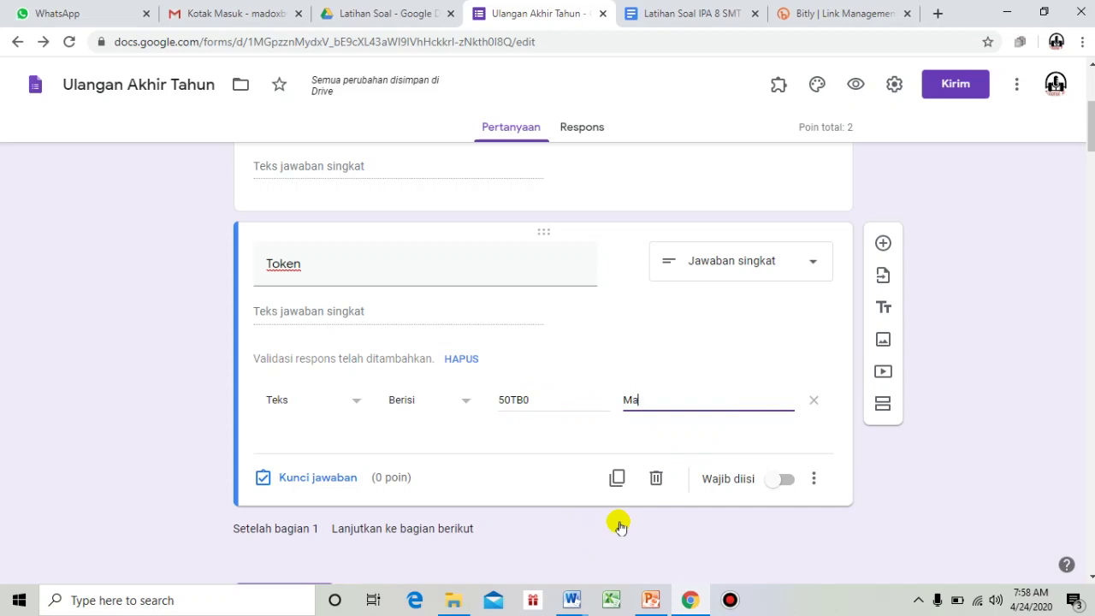
type("af Token Salah, S")
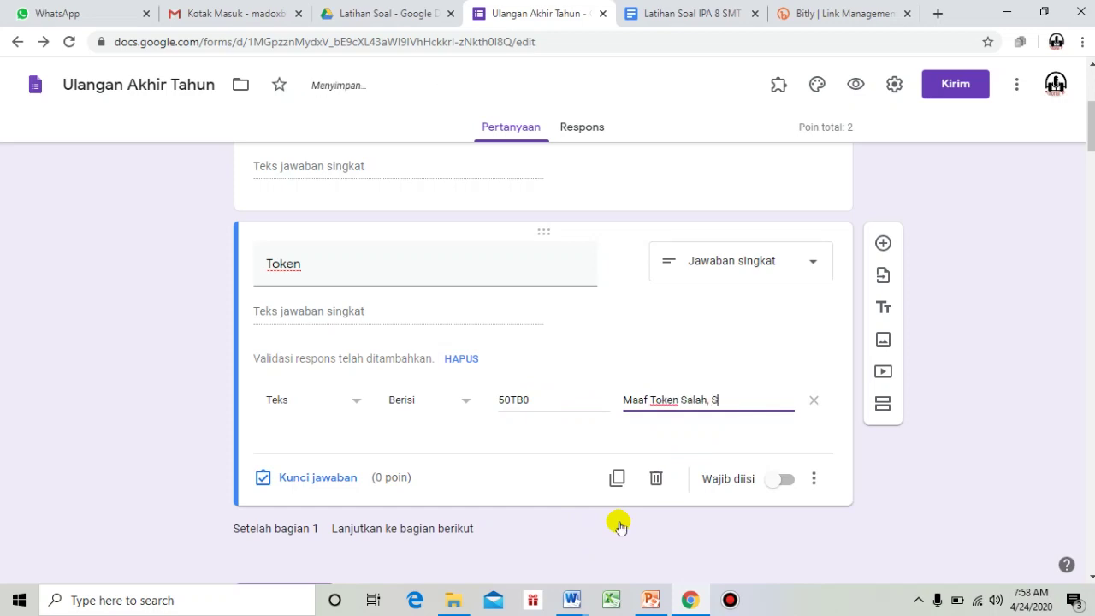
type("gi Guru yang Mengampuh")
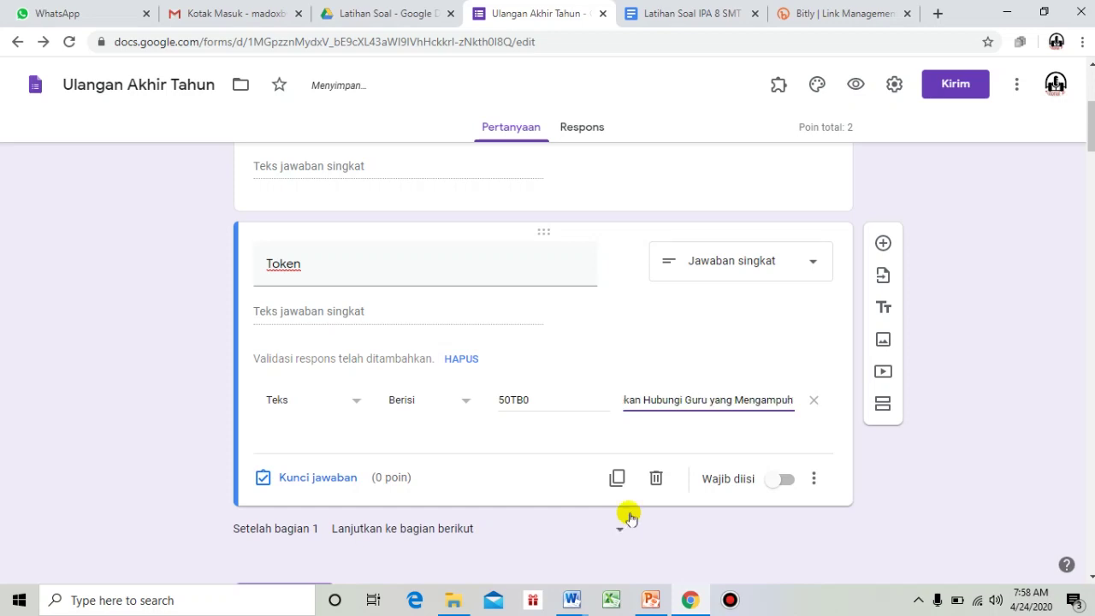
key("BackSpace")
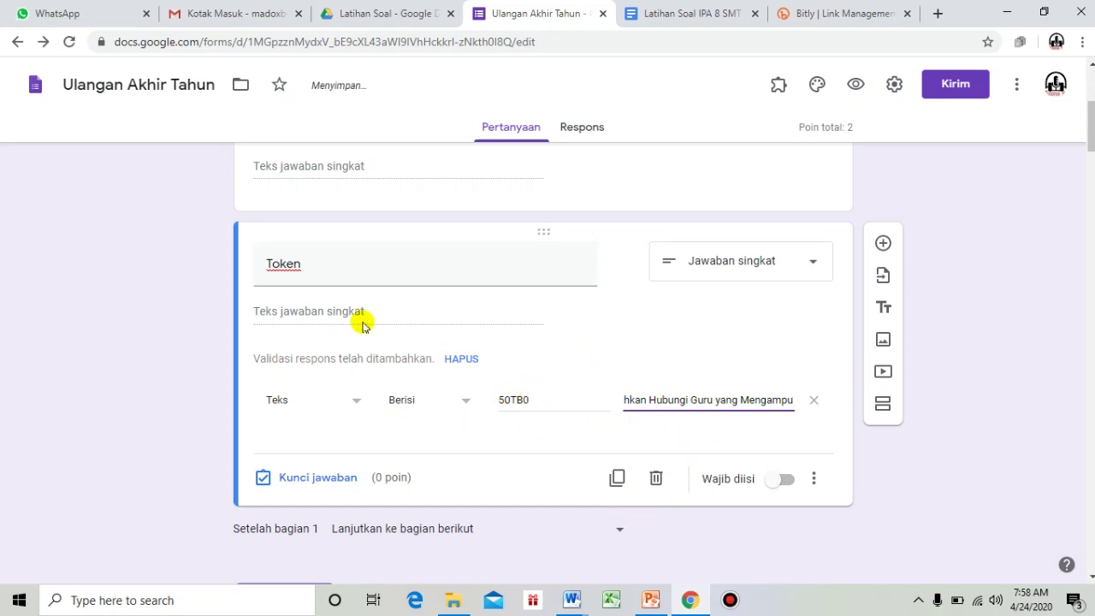
Step: Make the Token question required
left_click(792, 483)
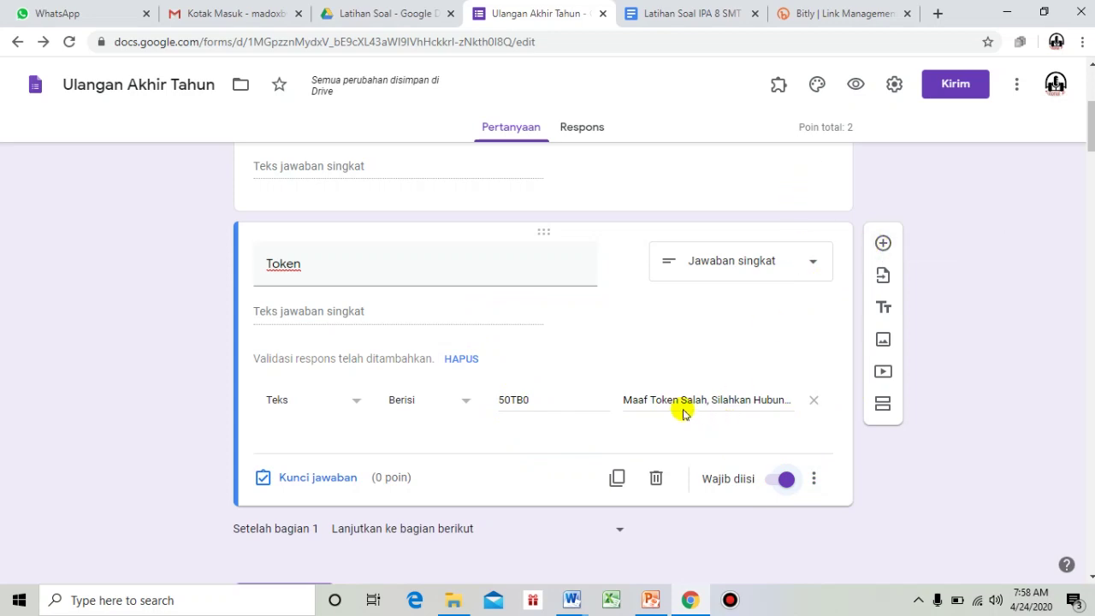
scroll(694, 414, "down", 2)
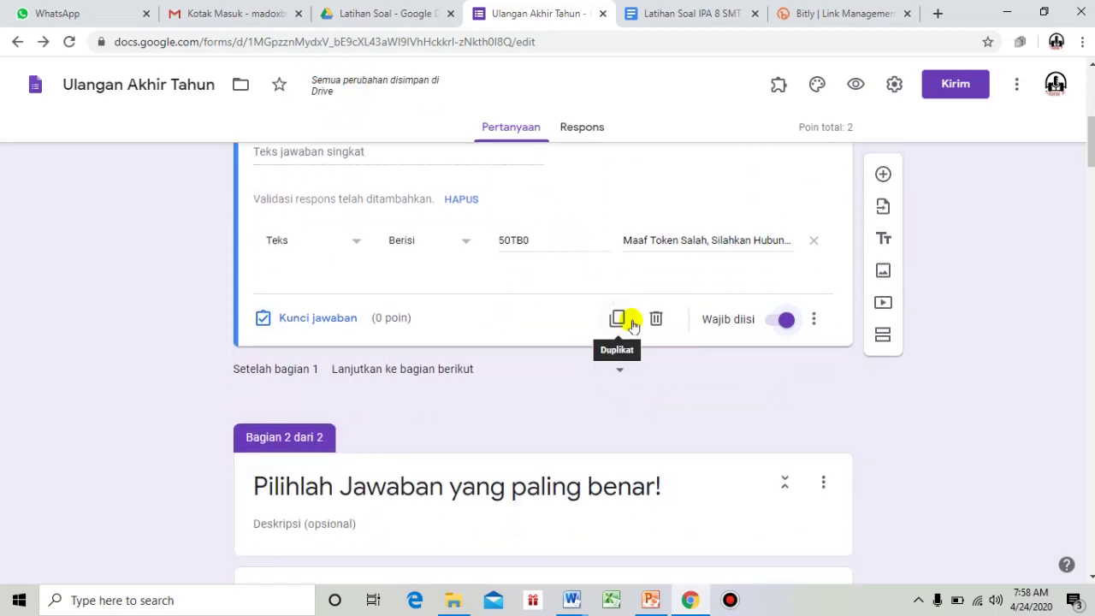
scroll(674, 235, "up", 5)
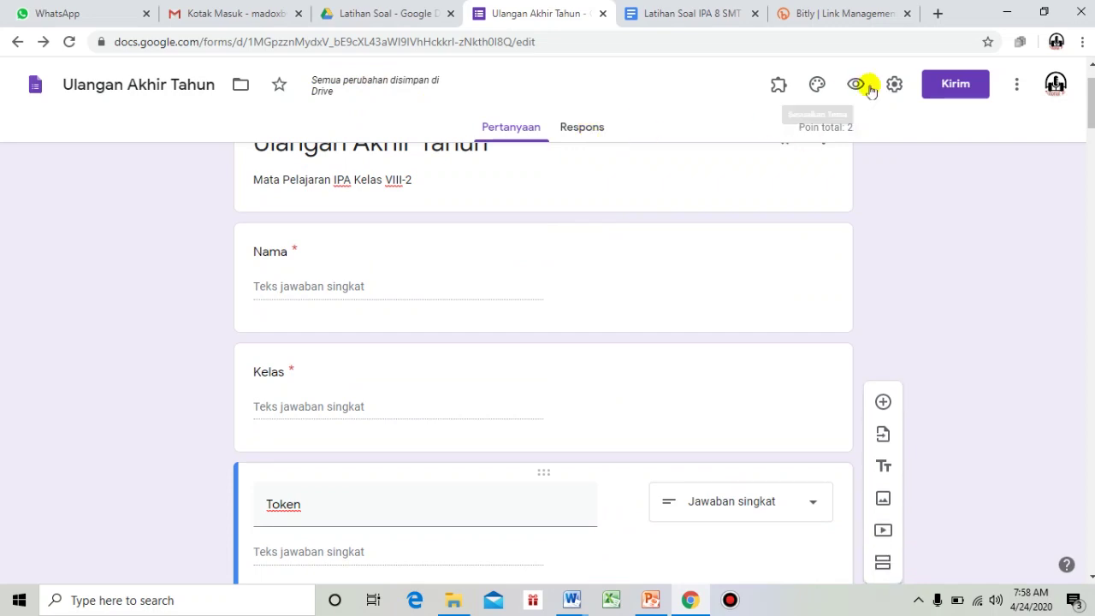
Step: Preview the form and submit a respondent name, class VIII-A and a wrong token
left_click(855, 85)
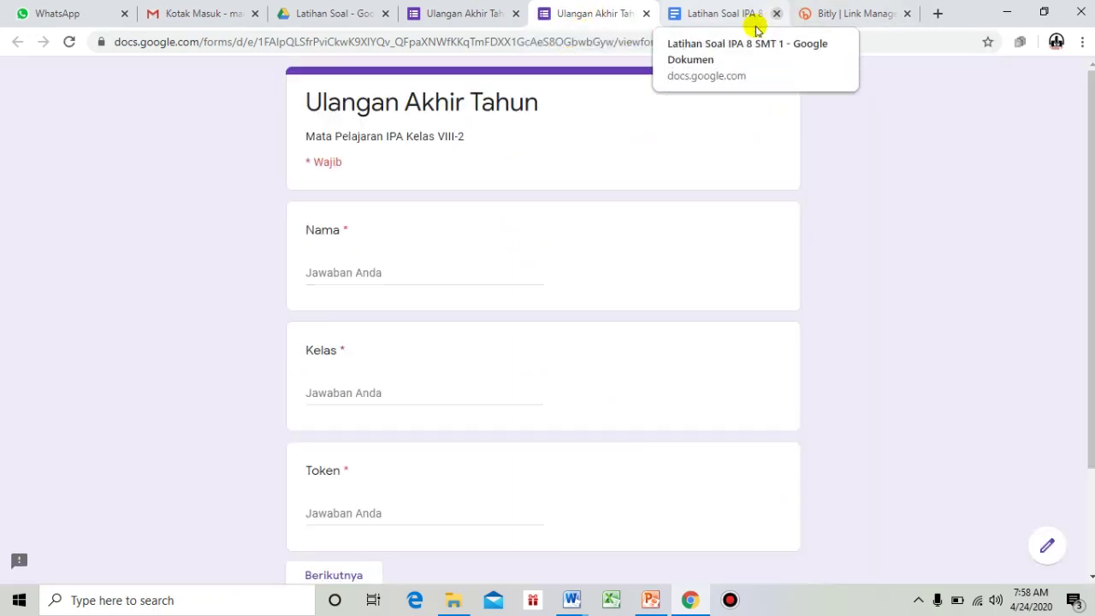
left_click(517, 284)
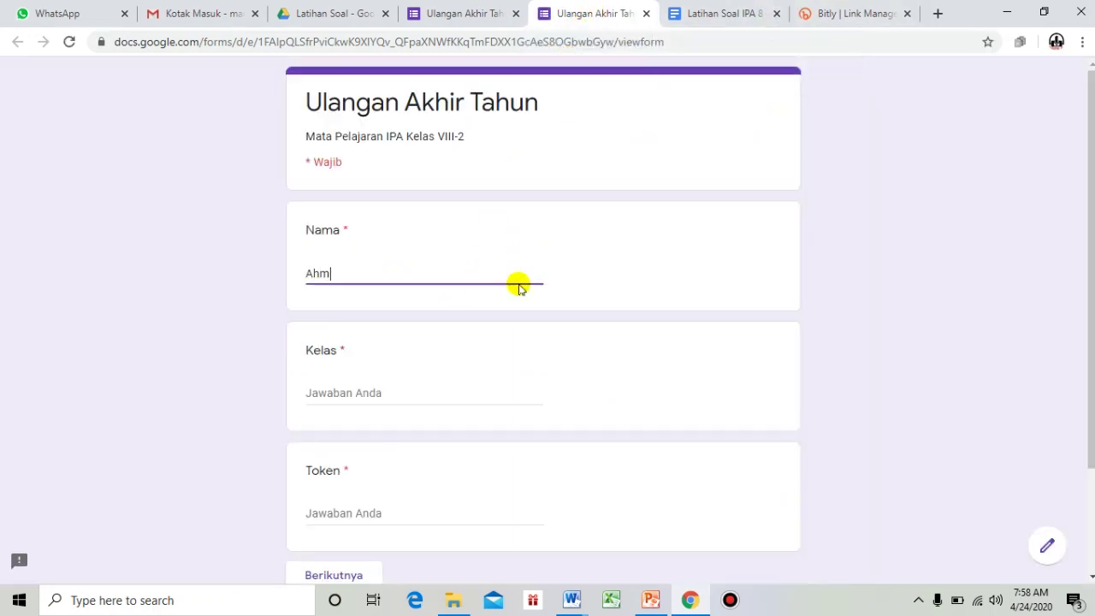
type("Ahmadi")
left_click(386, 393)
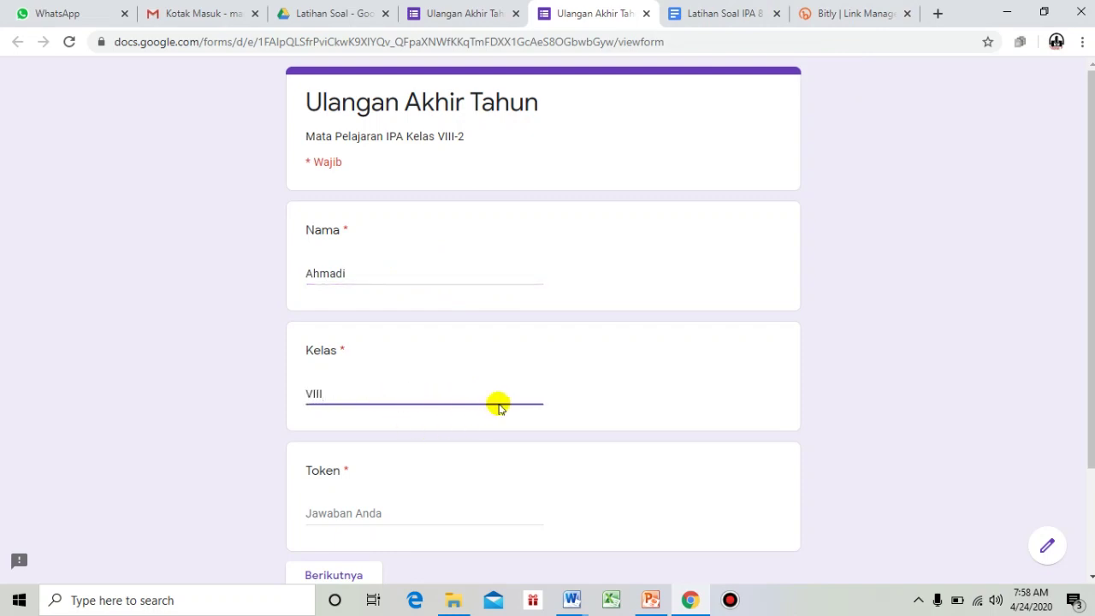
type("VIII-")
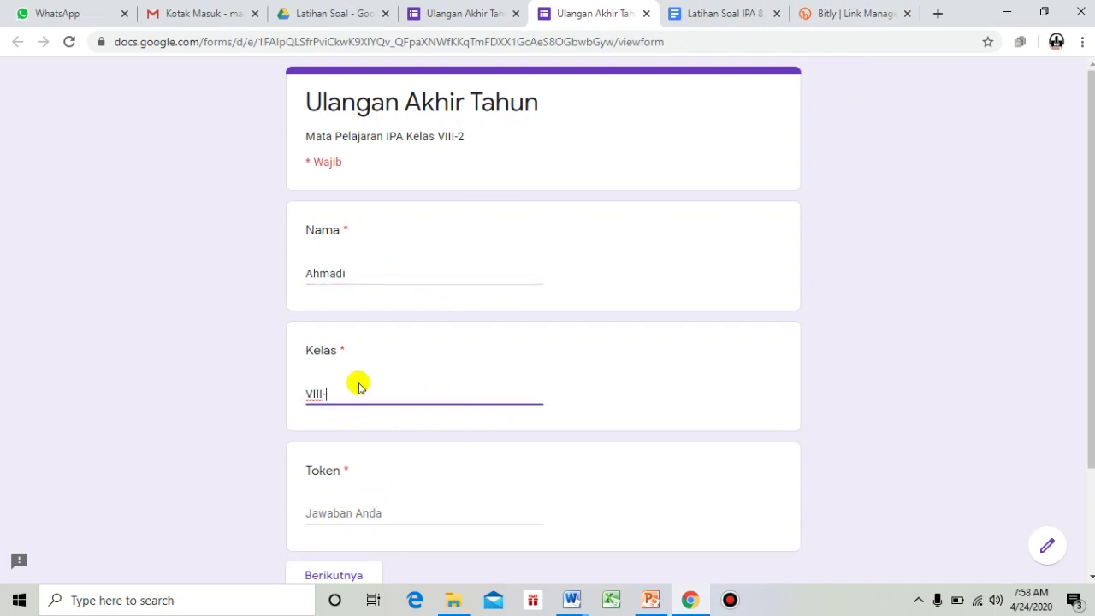
type("A")
left_click(357, 513)
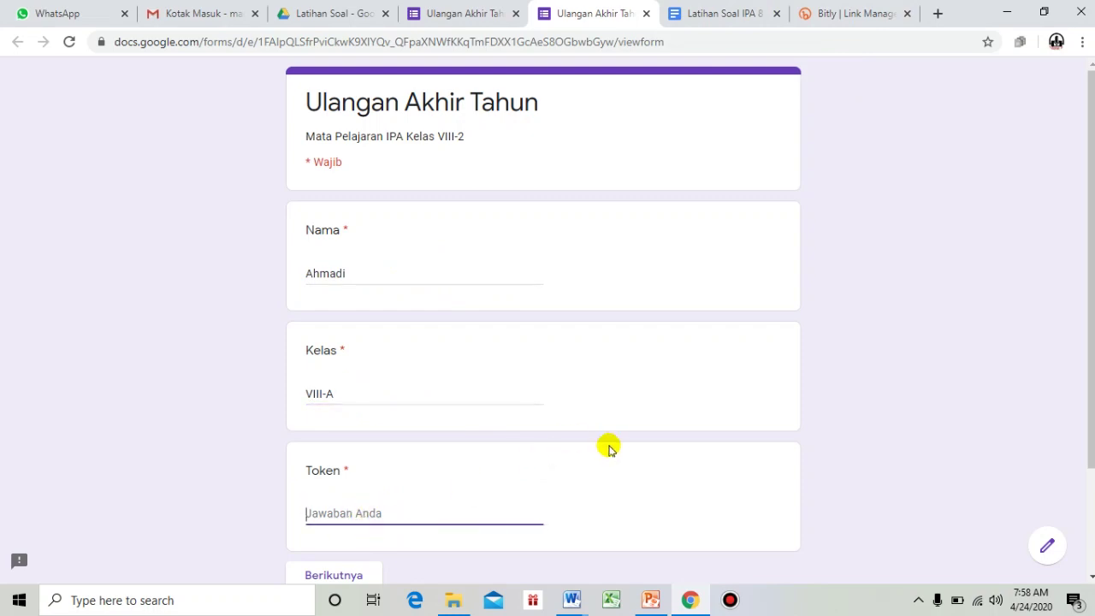
type("5")
key("BackSpace")
type("50TB1")
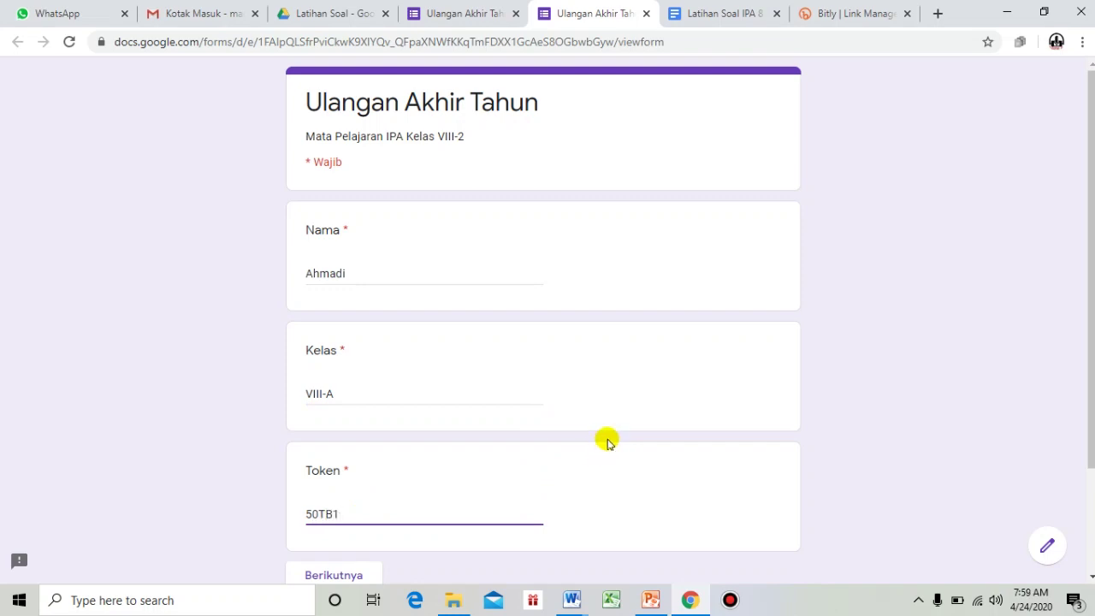
scroll(598, 441, "down", 3)
left_click(354, 442)
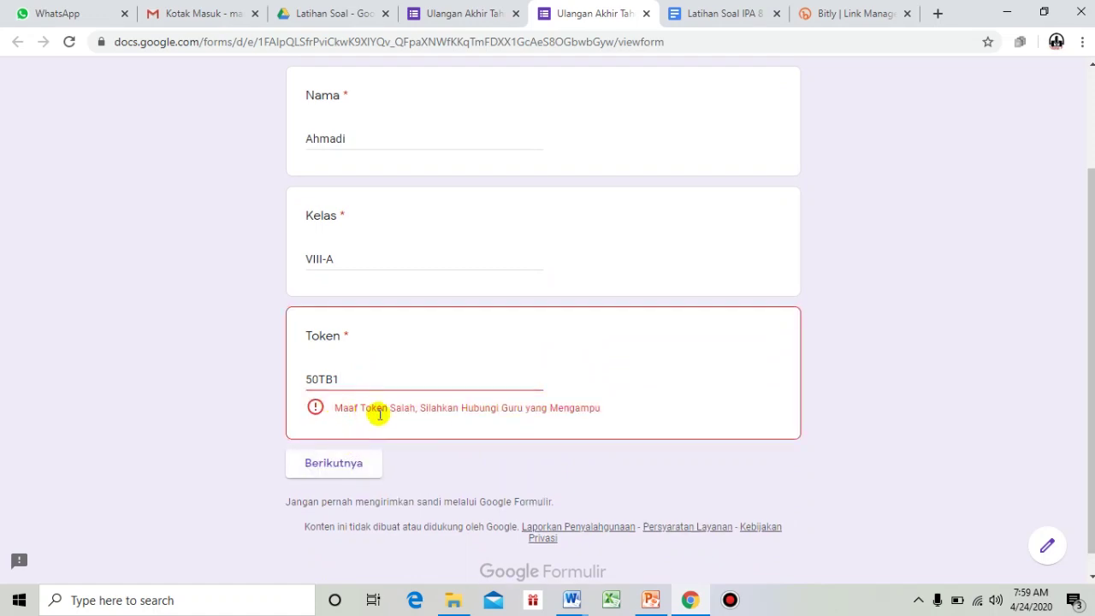
Step: Correct the token to reach the quiz section and scroll through every question
left_click(365, 380)
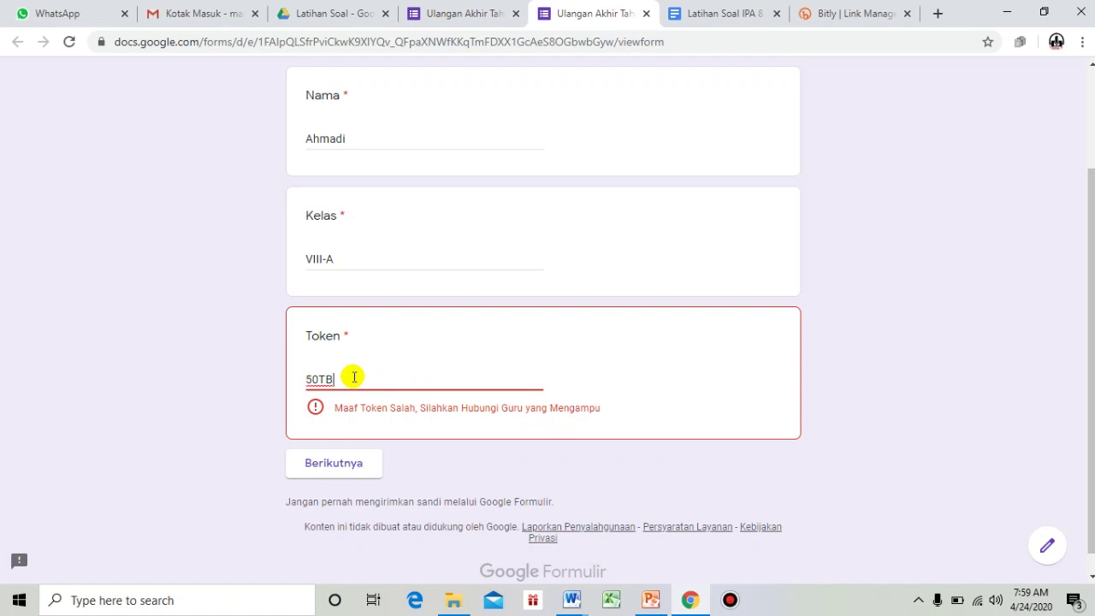
type("0")
left_click(343, 443)
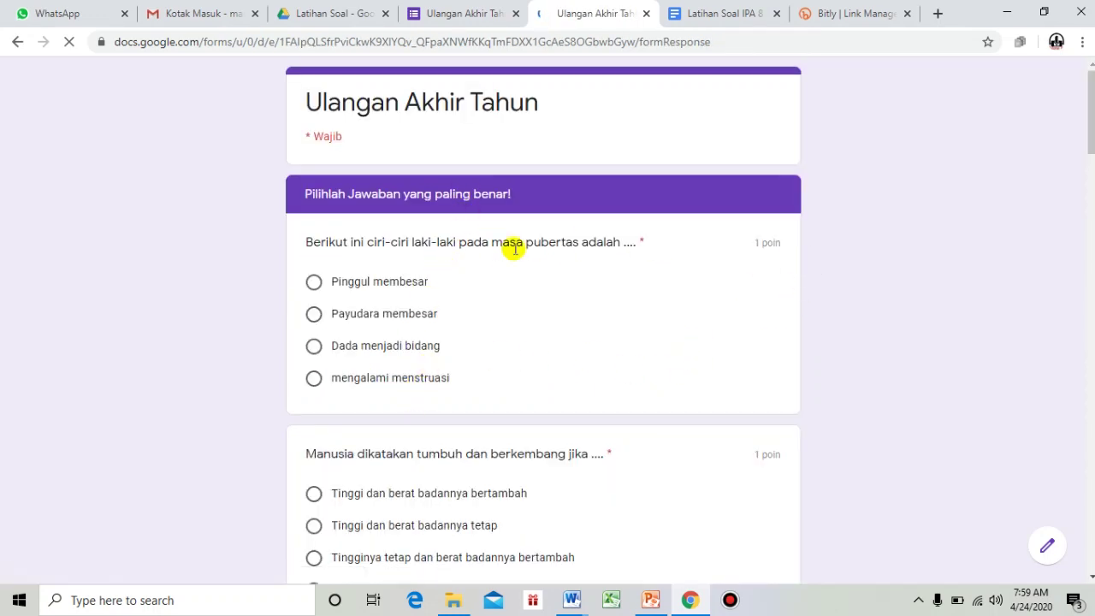
scroll(475, 299, "down", 2)
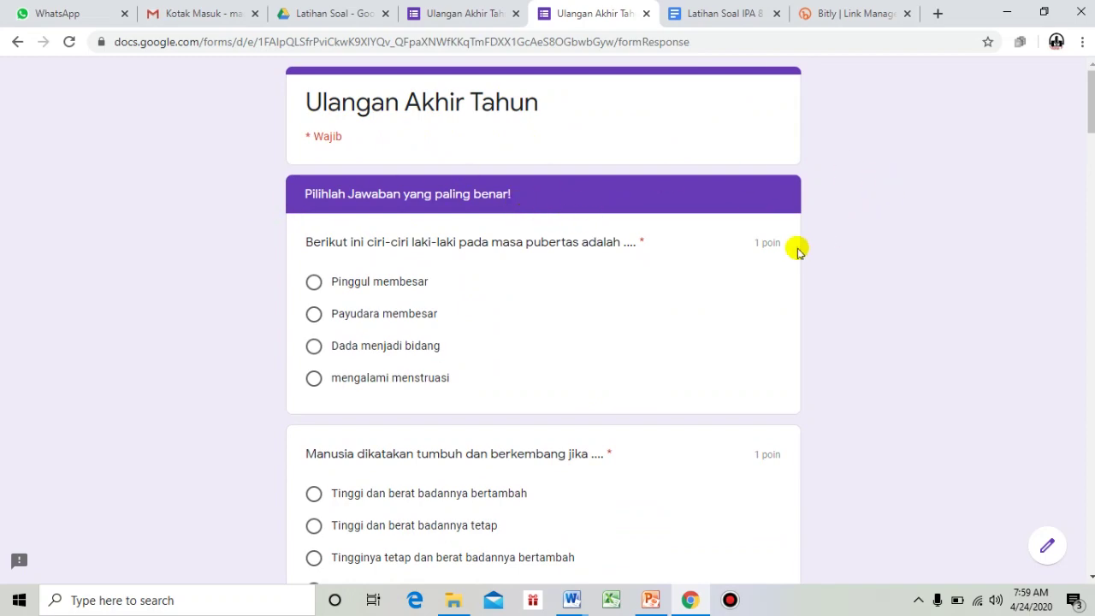
scroll(653, 258, "down", 3)
scroll(653, 258, "down", 12)
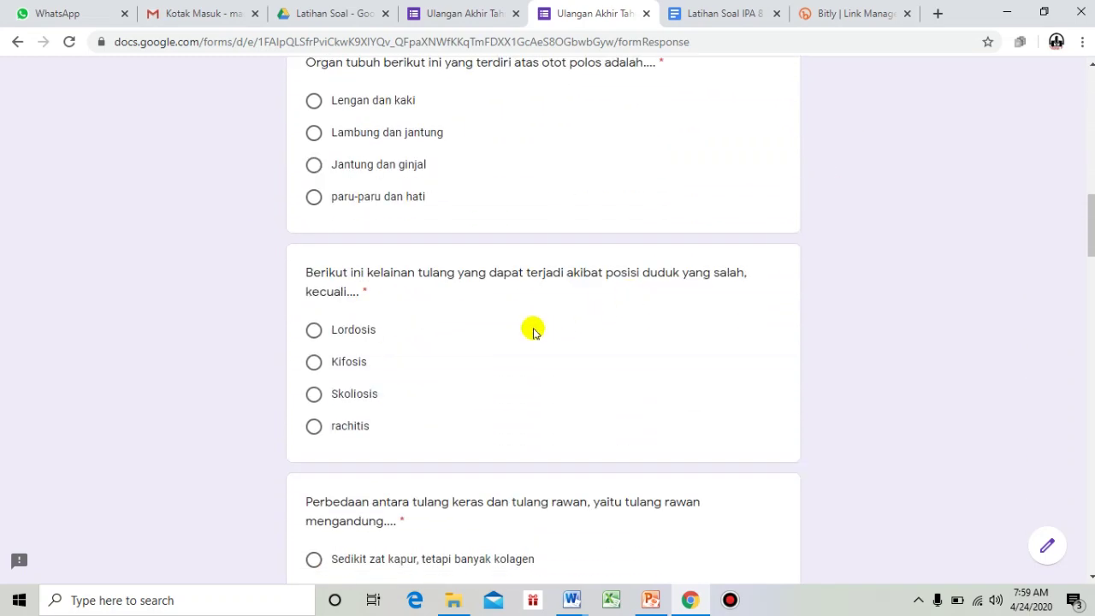
scroll(530, 318, "down", 14)
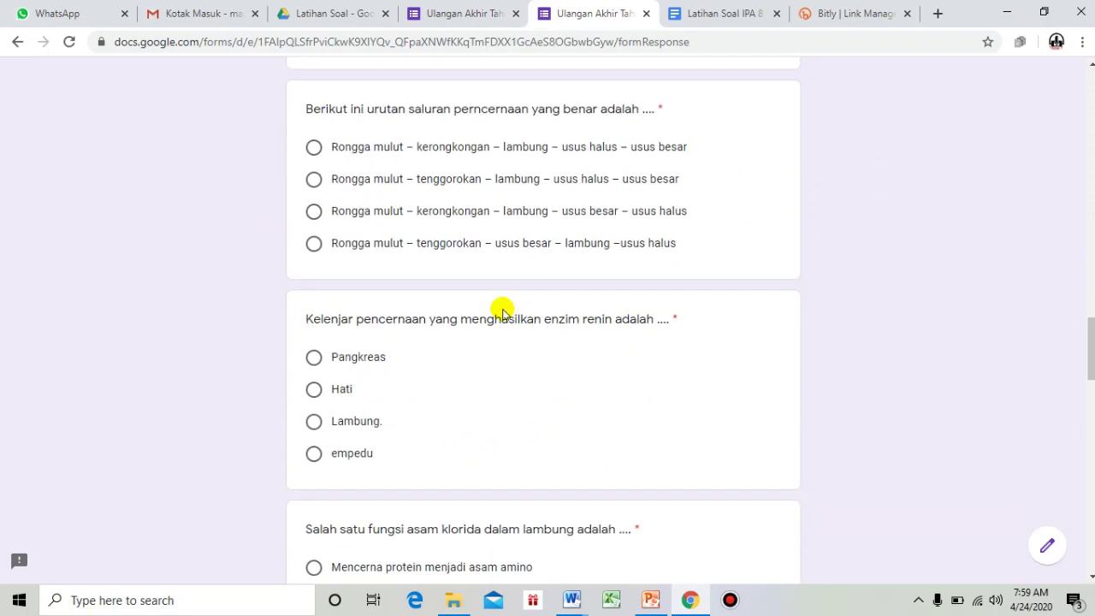
scroll(503, 321, "down", 12)
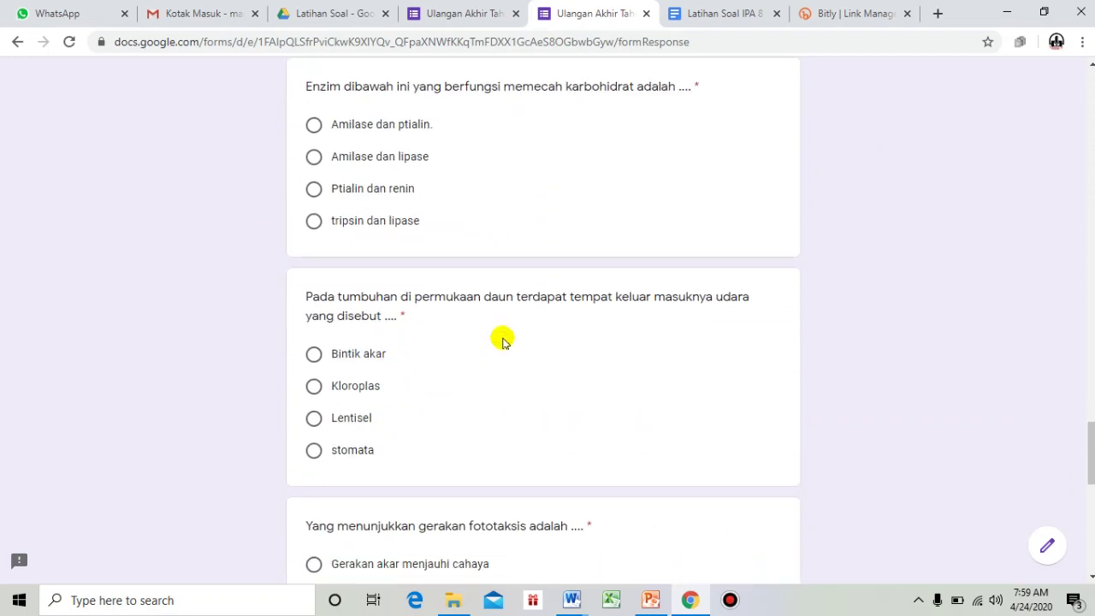
scroll(606, 367, "down", 5)
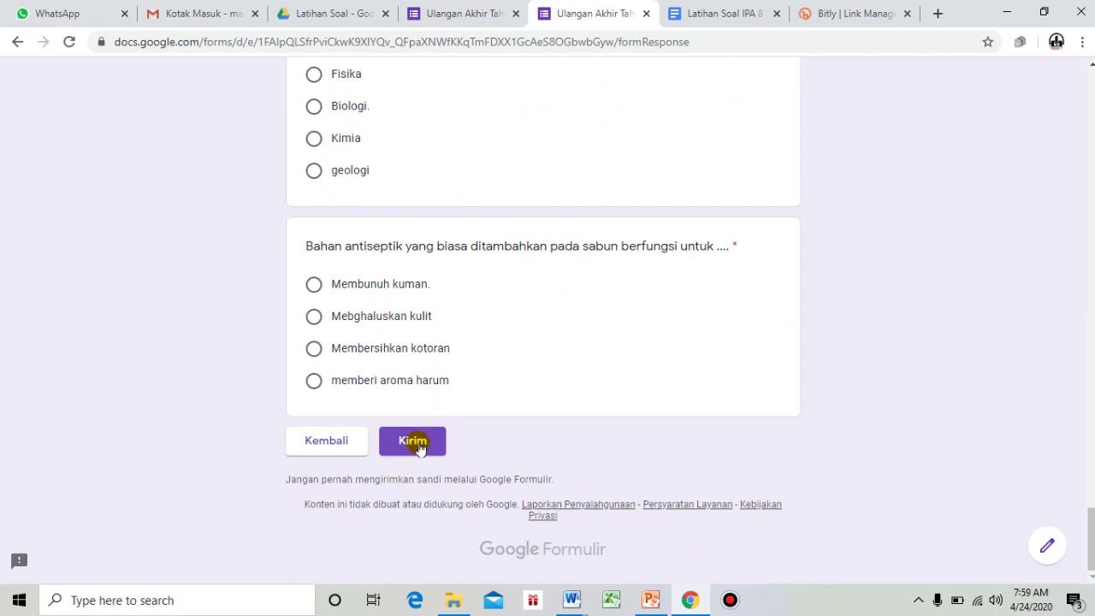
Step: After trying orange and dark green, give the quiz a light-green theme colour with a matching light-green background
left_click(470, 15)
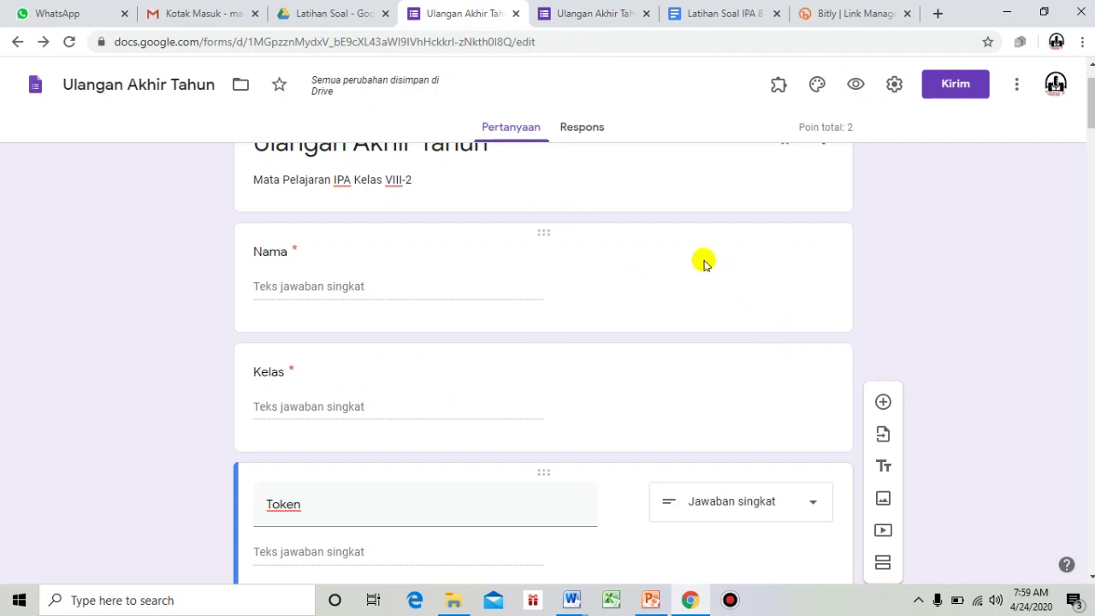
scroll(1090, 120, "up", 1)
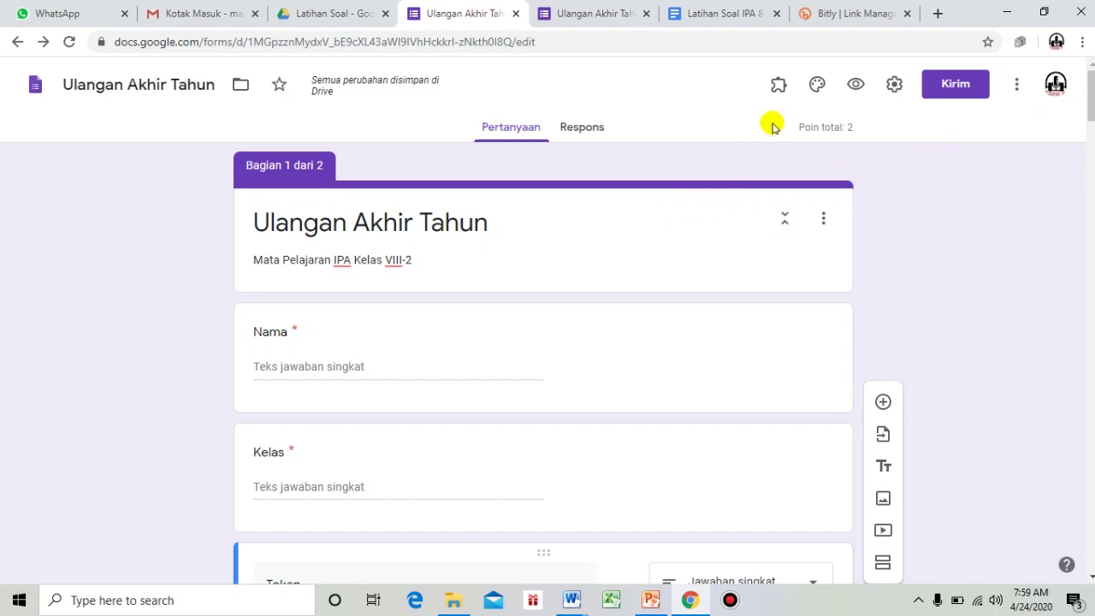
left_click(816, 84)
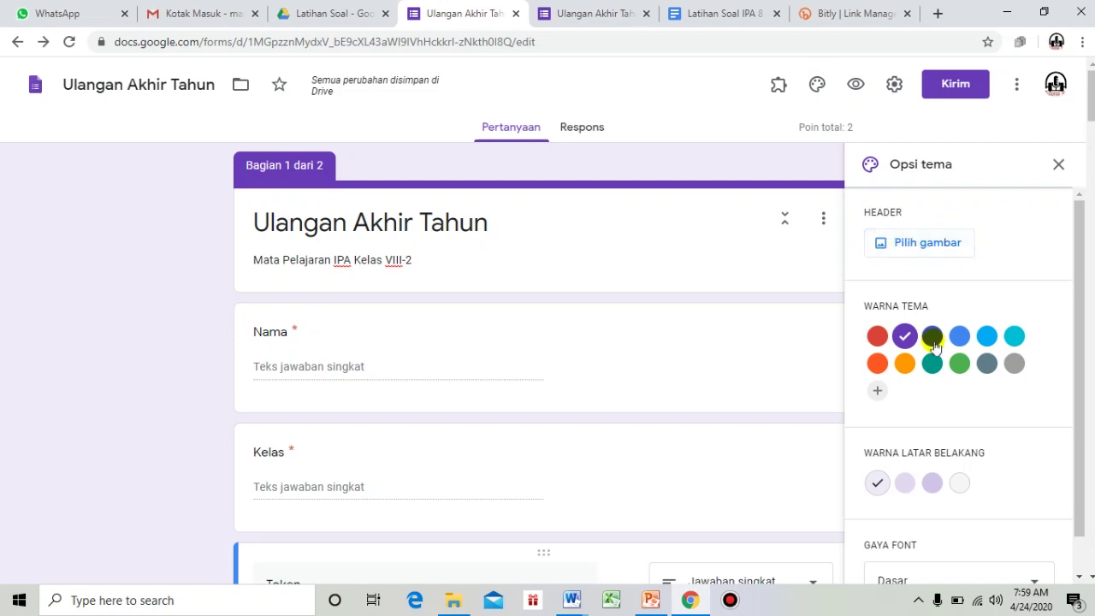
left_click(904, 362)
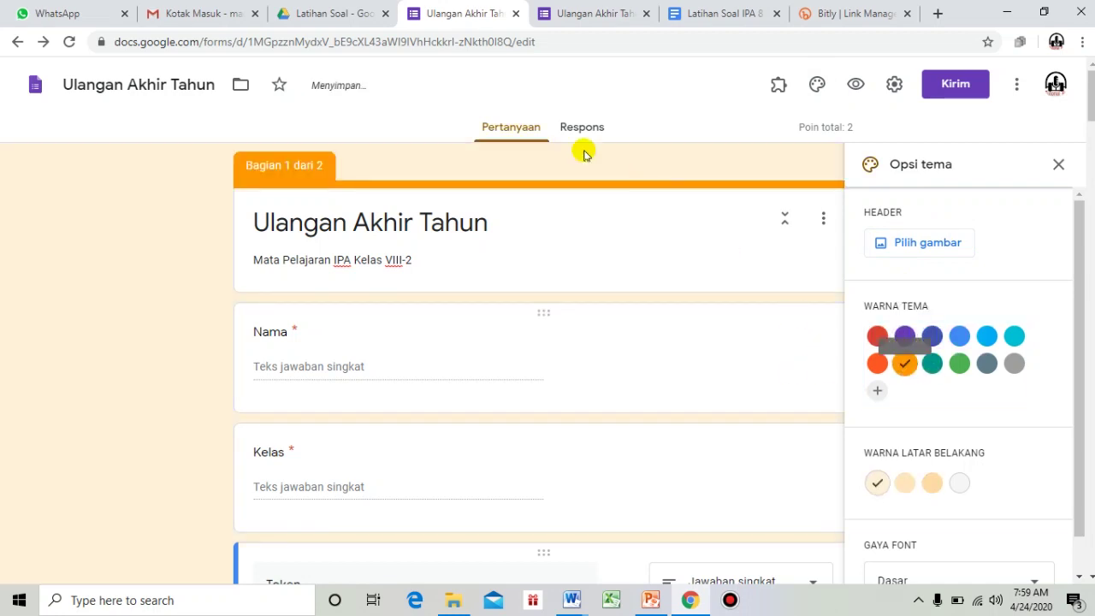
left_click(931, 483)
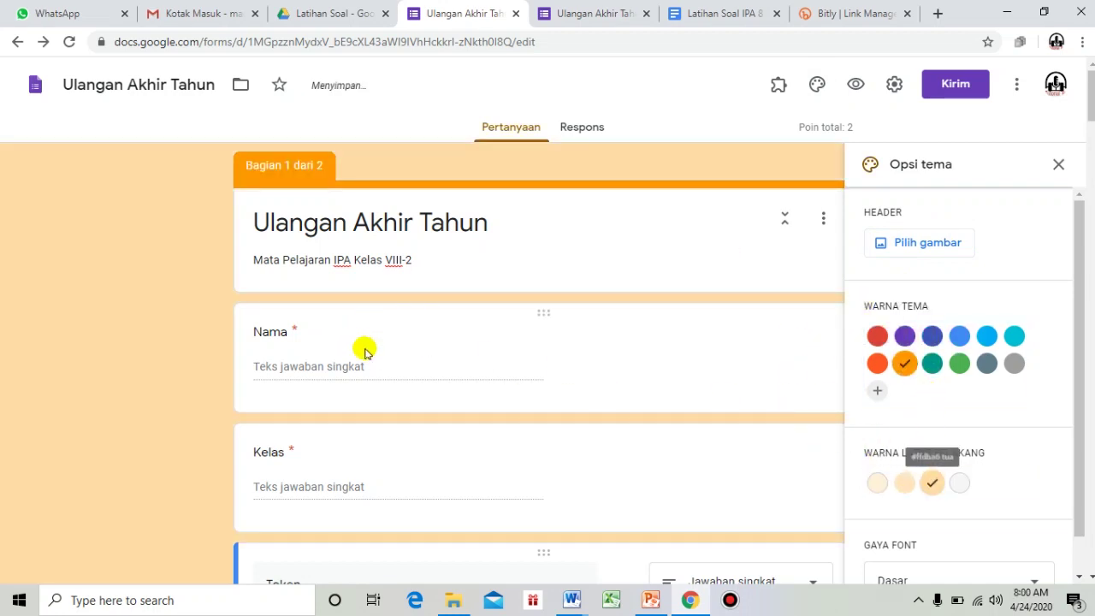
left_click(933, 365)
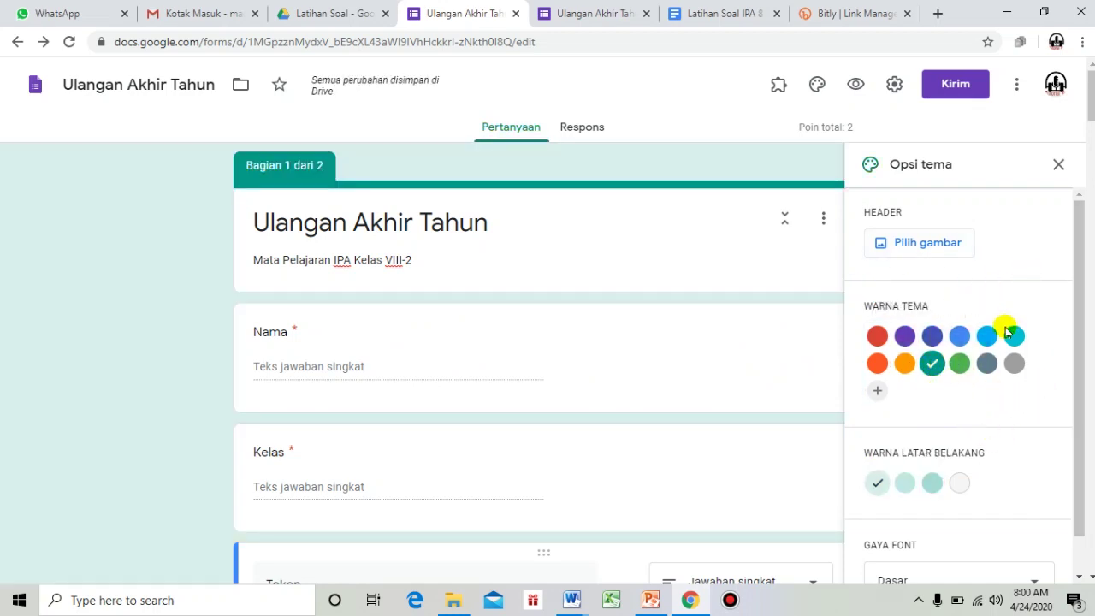
left_click(959, 365)
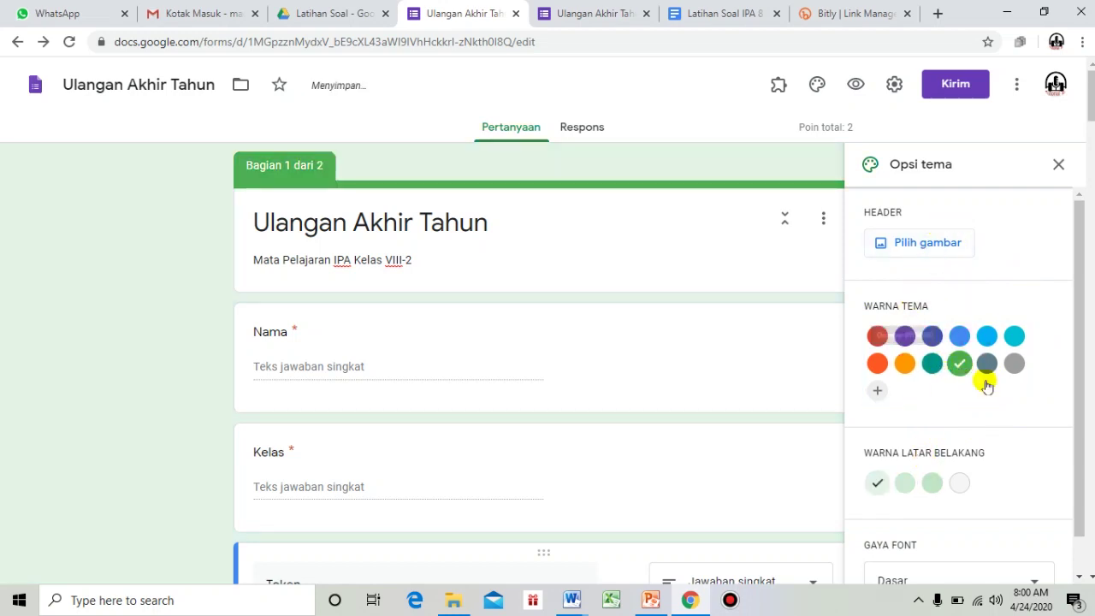
scroll(1008, 360, "down", 1)
scroll(965, 522, "up", 1)
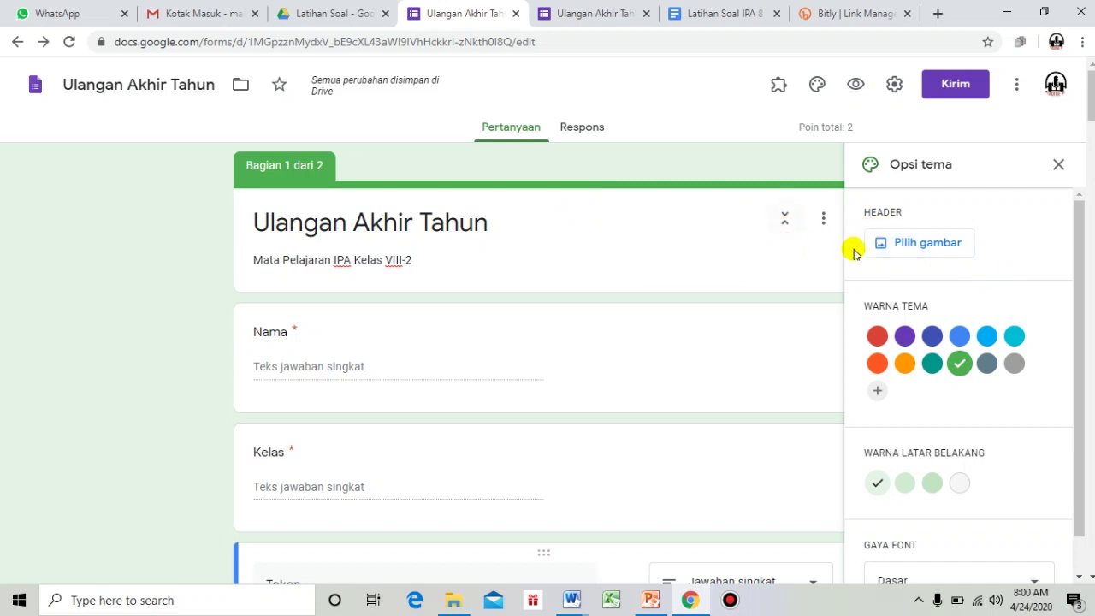
left_click(1058, 164)
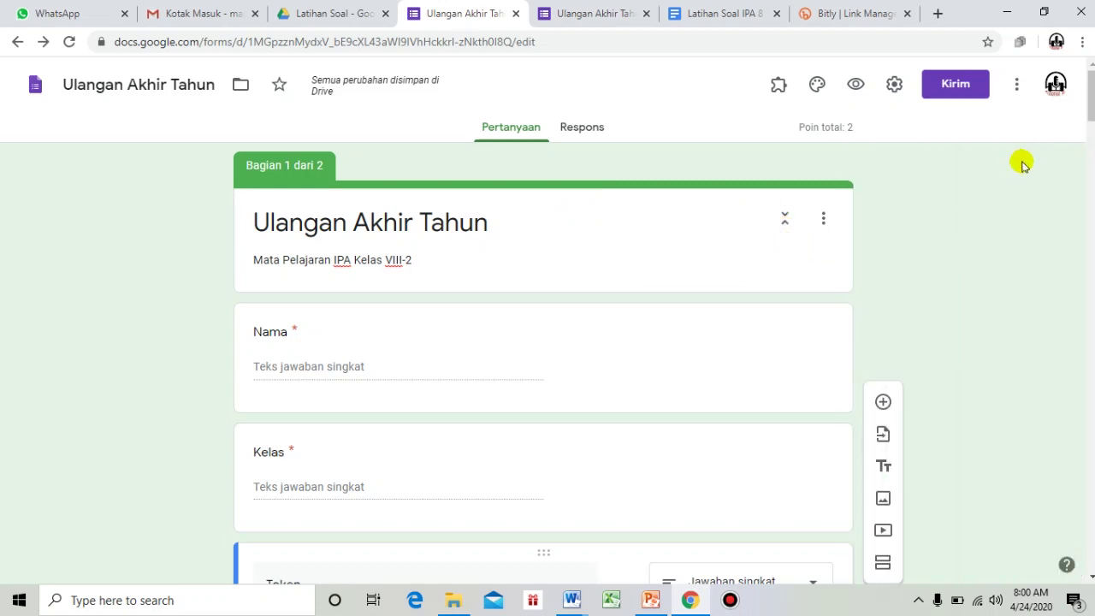
Step: Copy the quiz's shortened forms.gle link from the Kirim formulir link tab
left_click(956, 84)
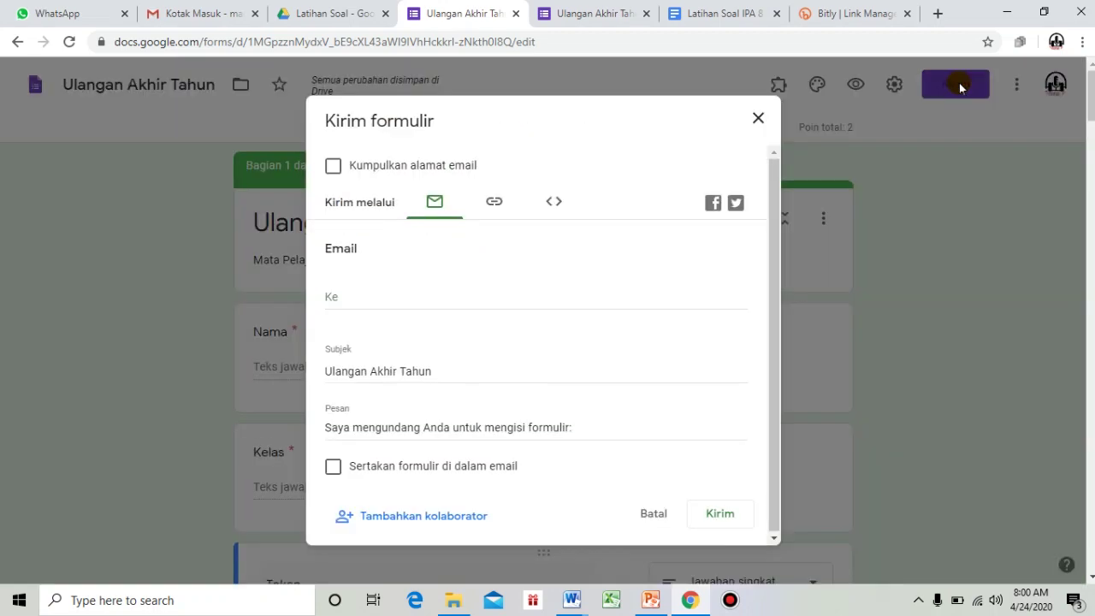
left_click(494, 204)
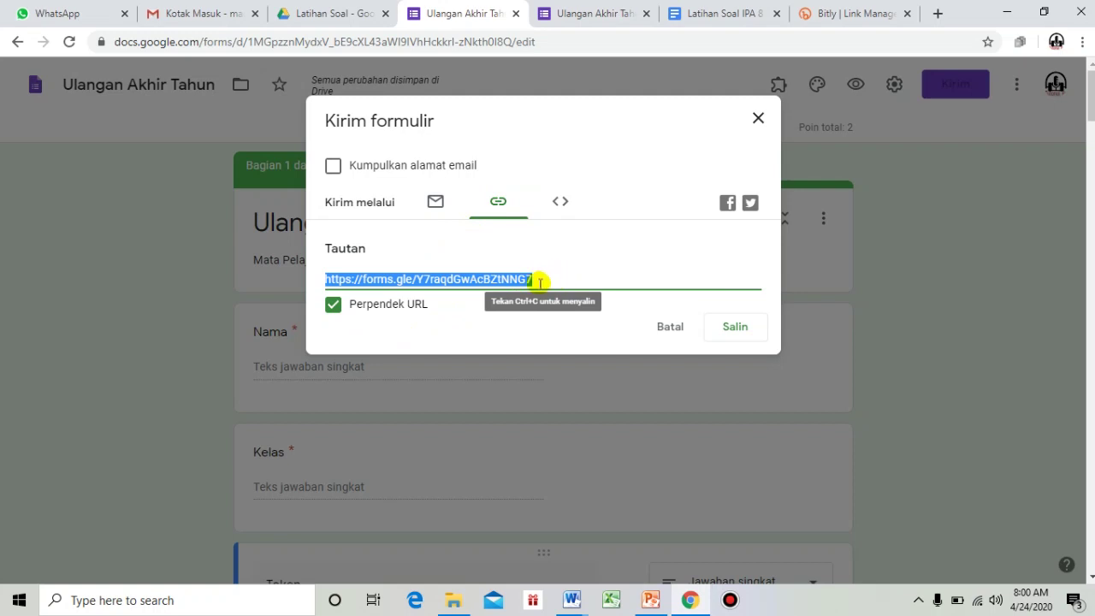
left_click(733, 328)
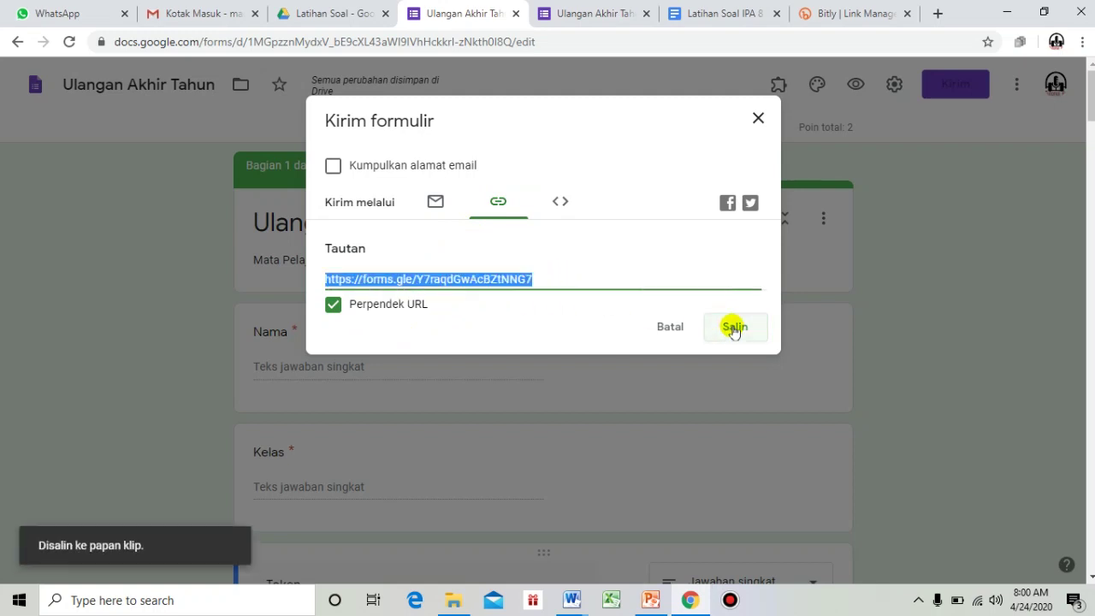
Step: Reload WhatsApp Web and retry the phone connection, then move on to the Bitly dashboard
left_click(76, 15)
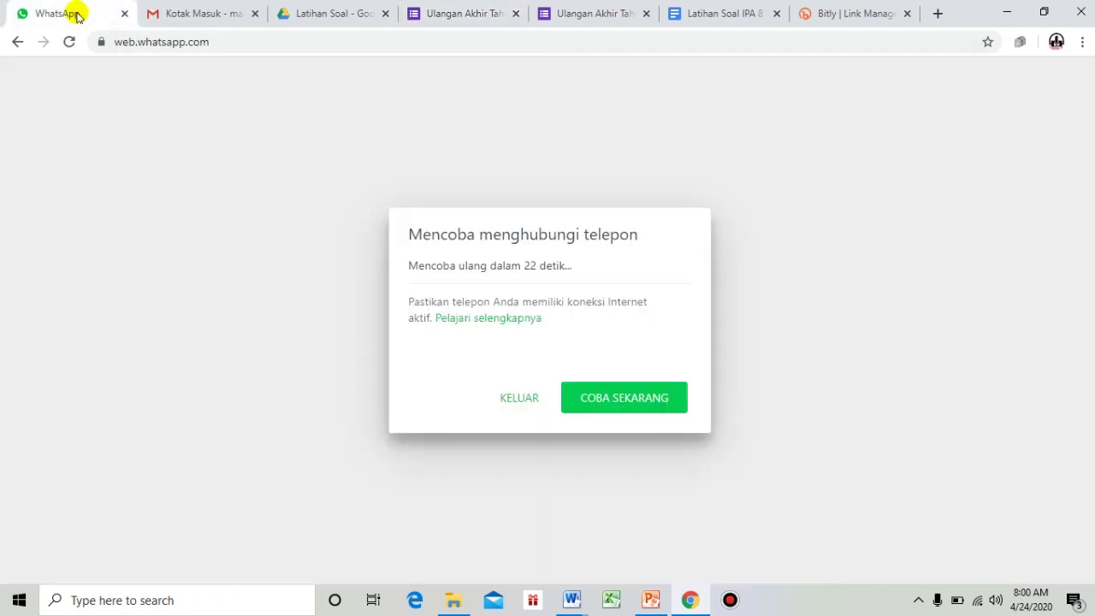
left_click(69, 43)
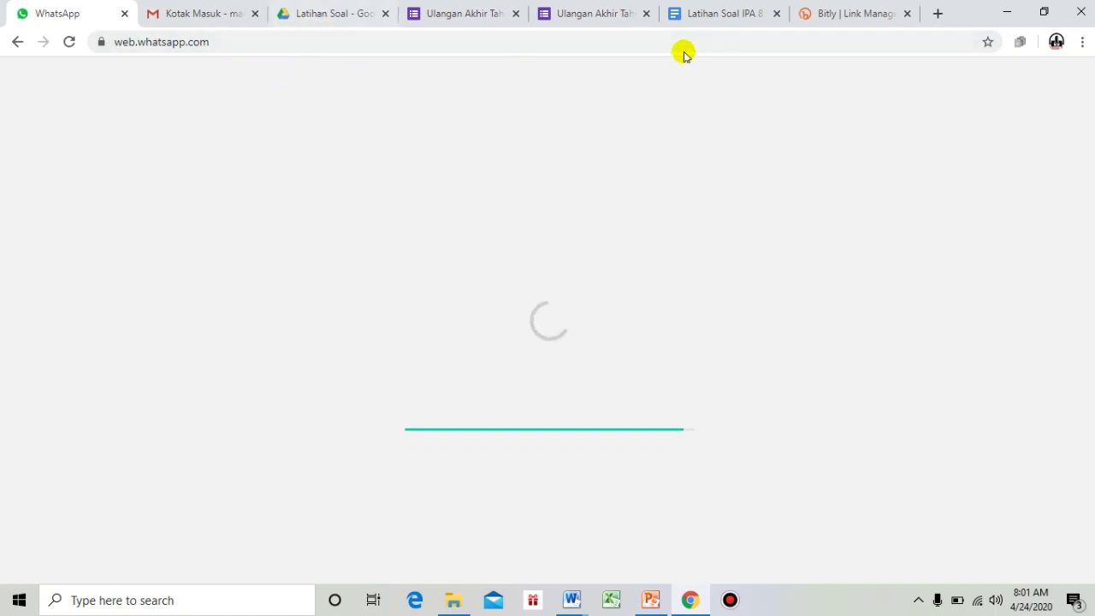
left_click(633, 403)
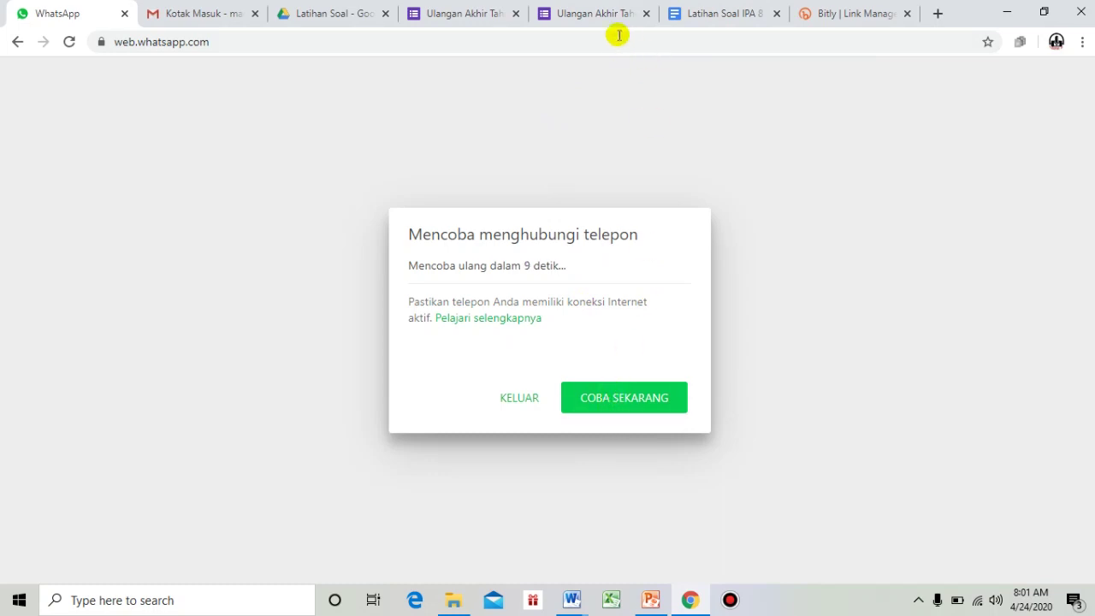
left_click(454, 18)
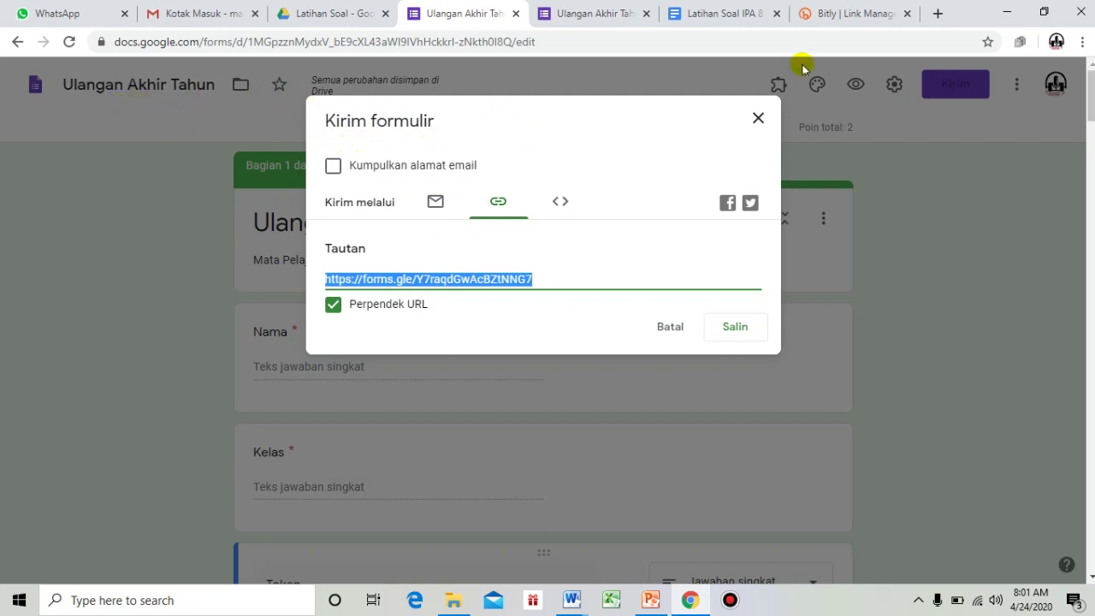
left_click(856, 13)
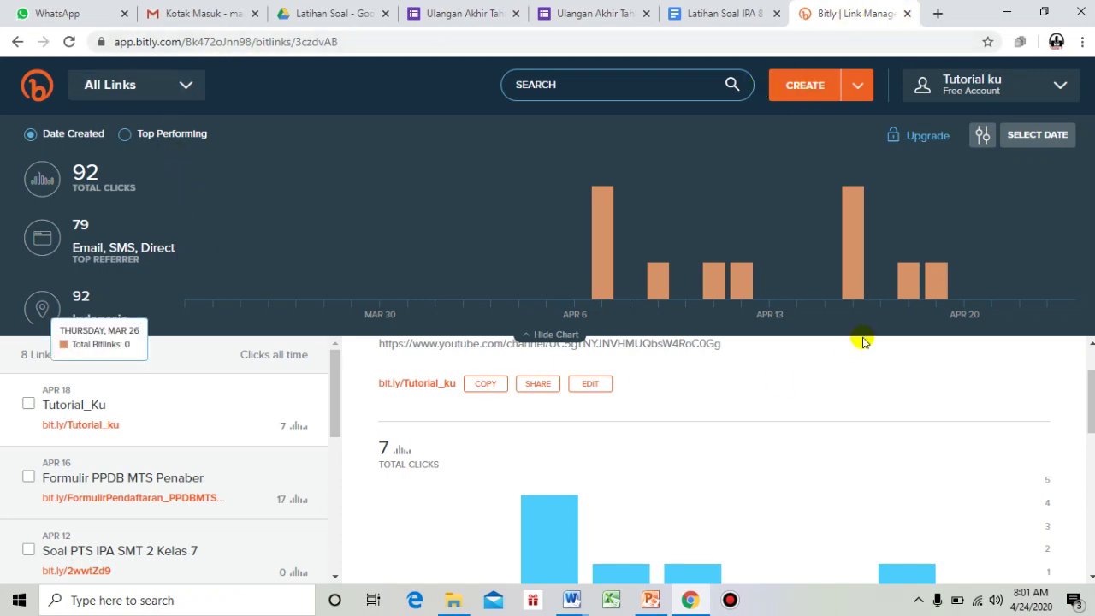
Step: Create a Bitly short link, bit.ly/3bzB6AJ, from the pasted forms.gle address
left_click(809, 89)
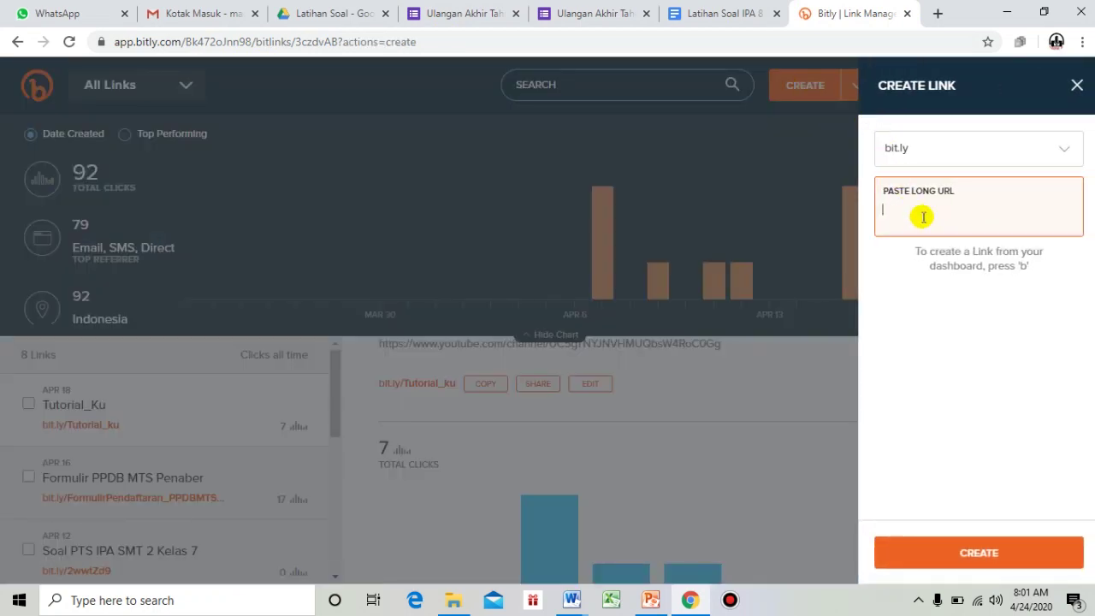
type("https://forms.gle/Y7raqdGwAcBZtNNG7")
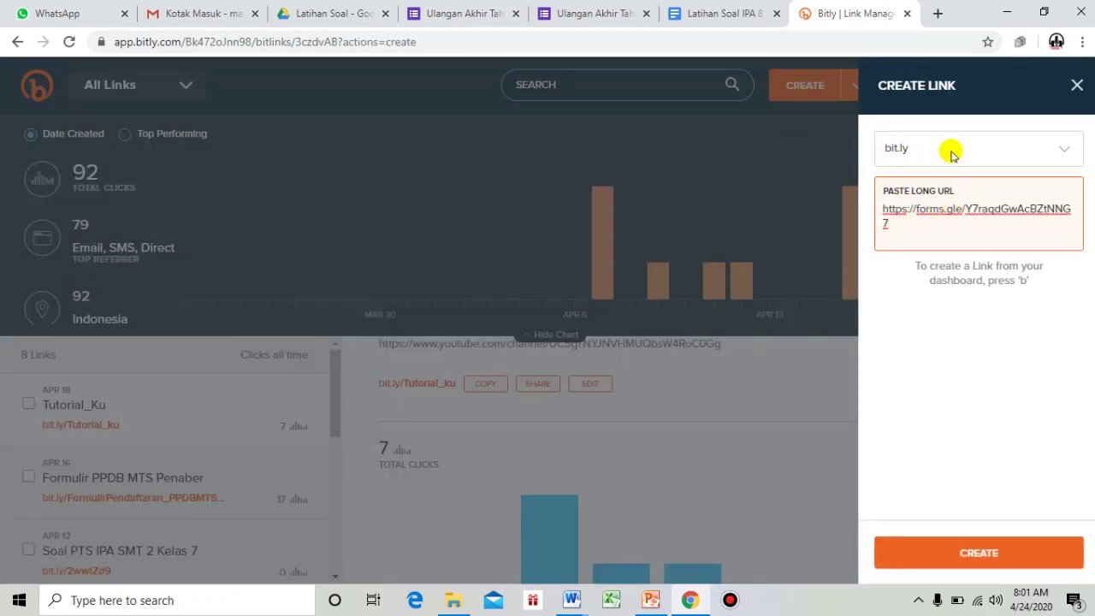
key("Return")
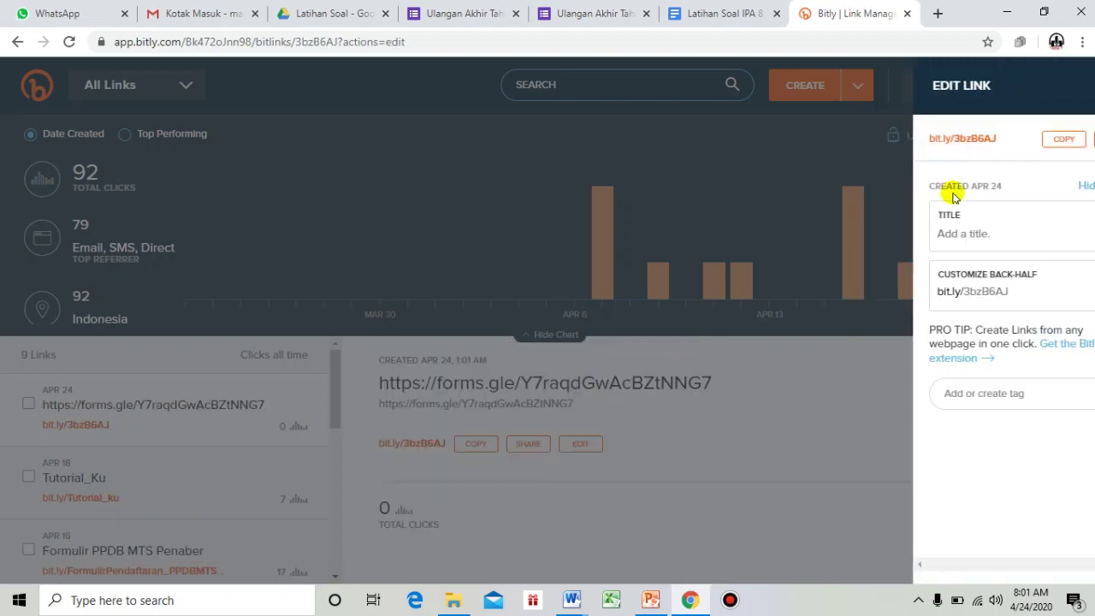
Step: Begin editing the new link's title and its back-half
left_click(955, 232)
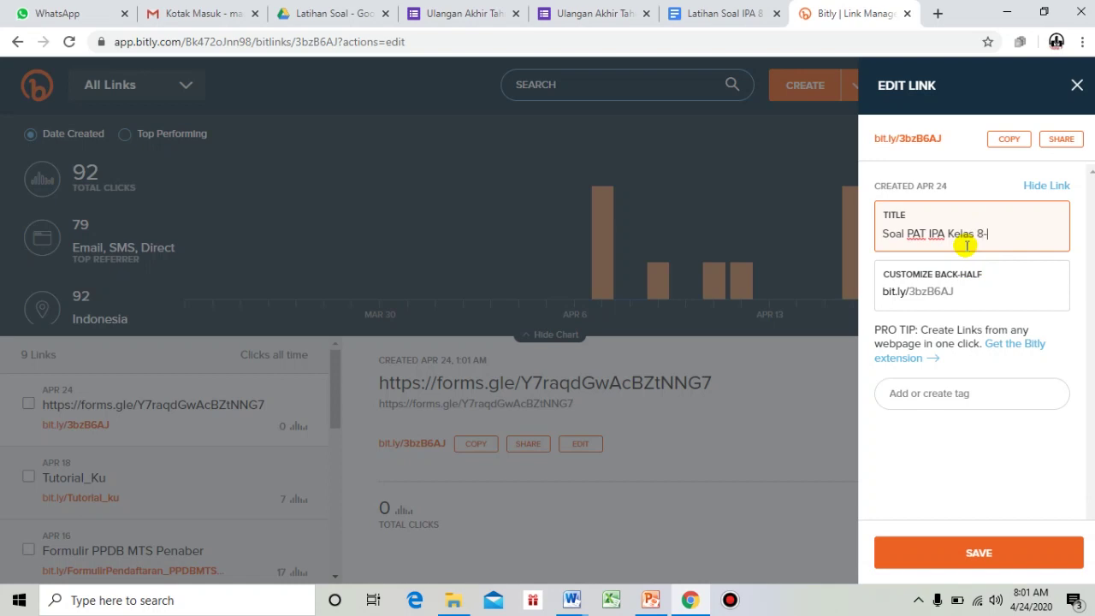
left_click(961, 292)
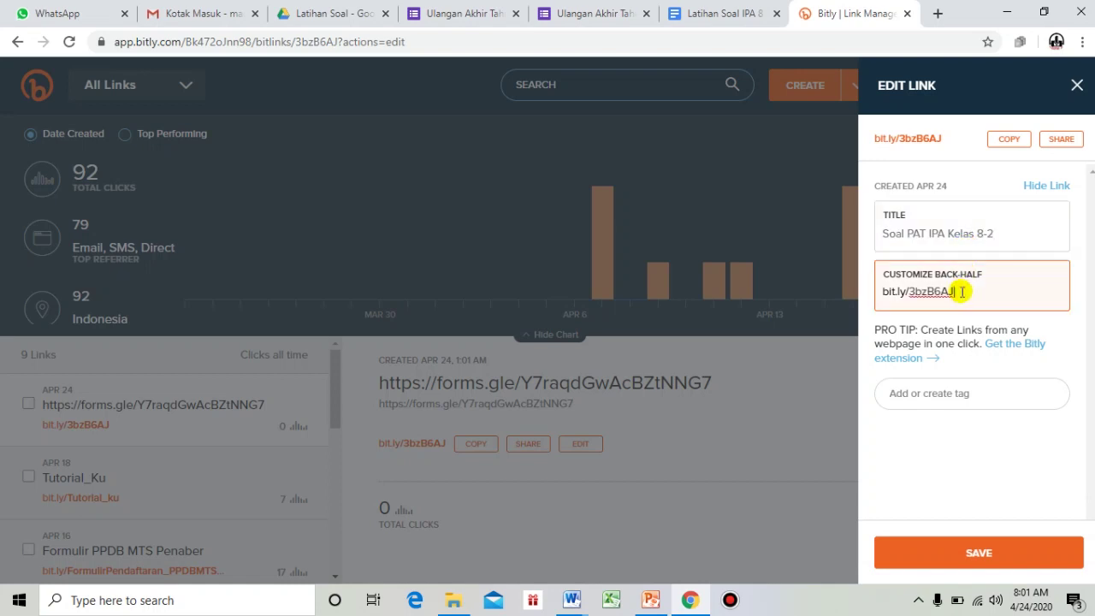
left_click_drag(931, 292, 834, 289)
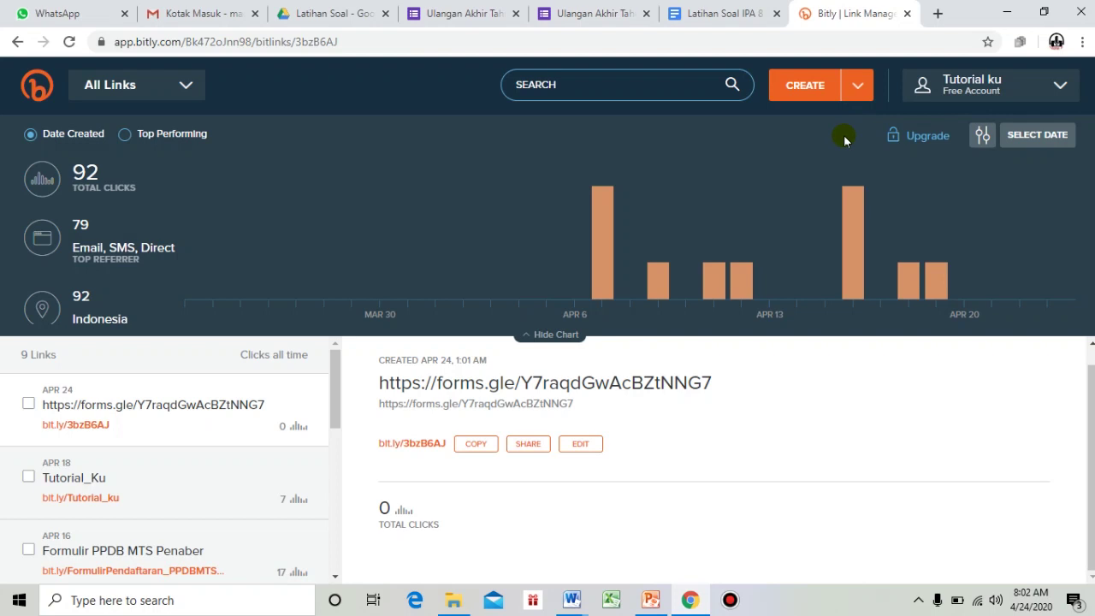
left_click(581, 444)
Step: Replace the back-half with SoalPATIPA8-2, save it, and copy bit.ly/SoalPATIPA8-2
left_click_drag(959, 293, 906, 293)
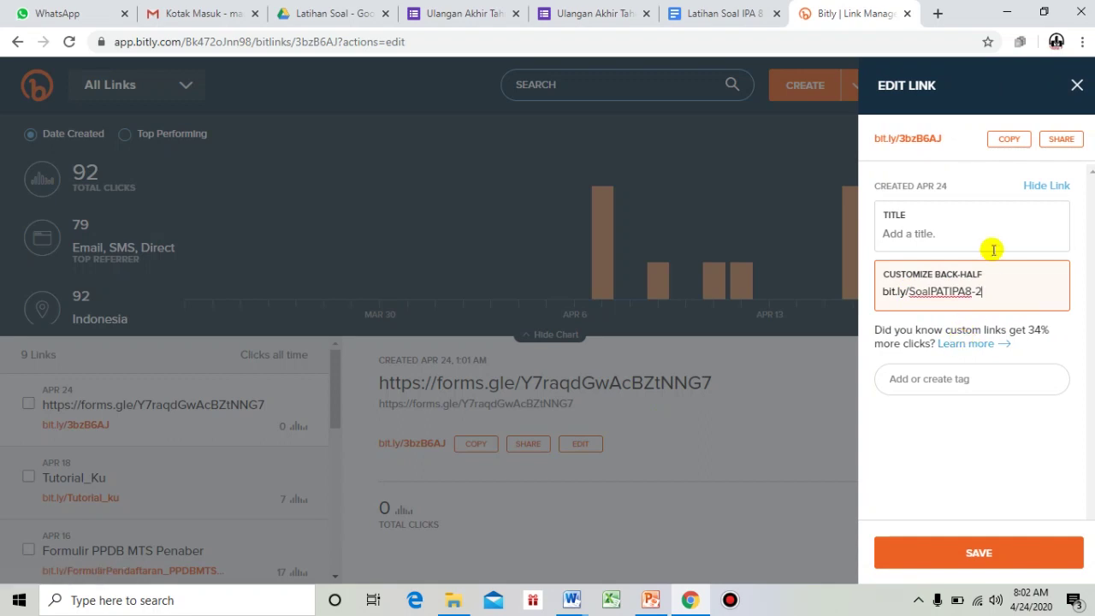
left_click(961, 560)
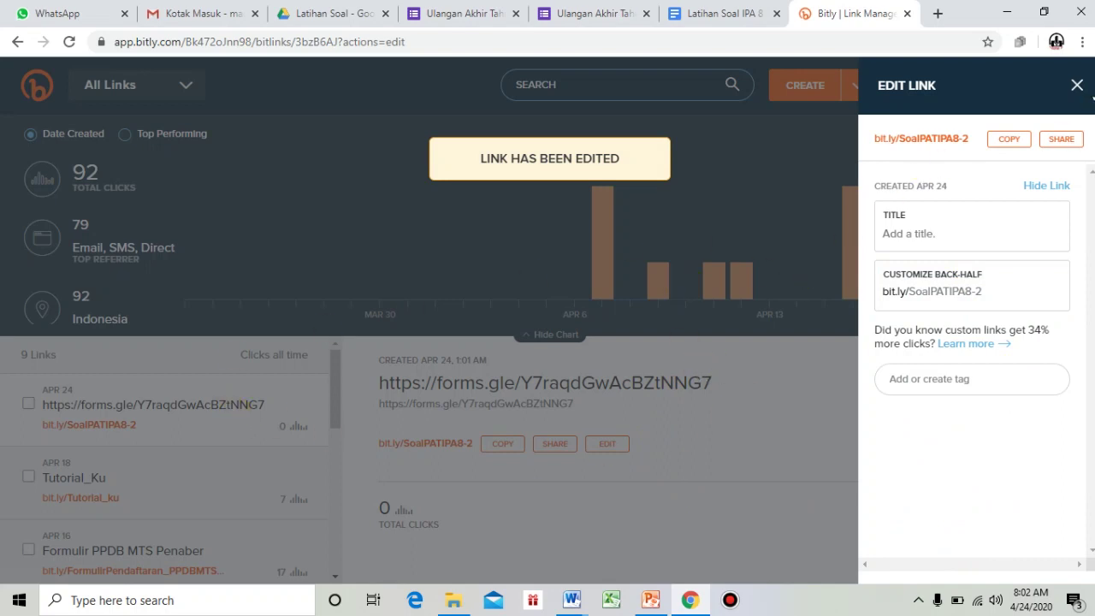
left_click(1077, 84)
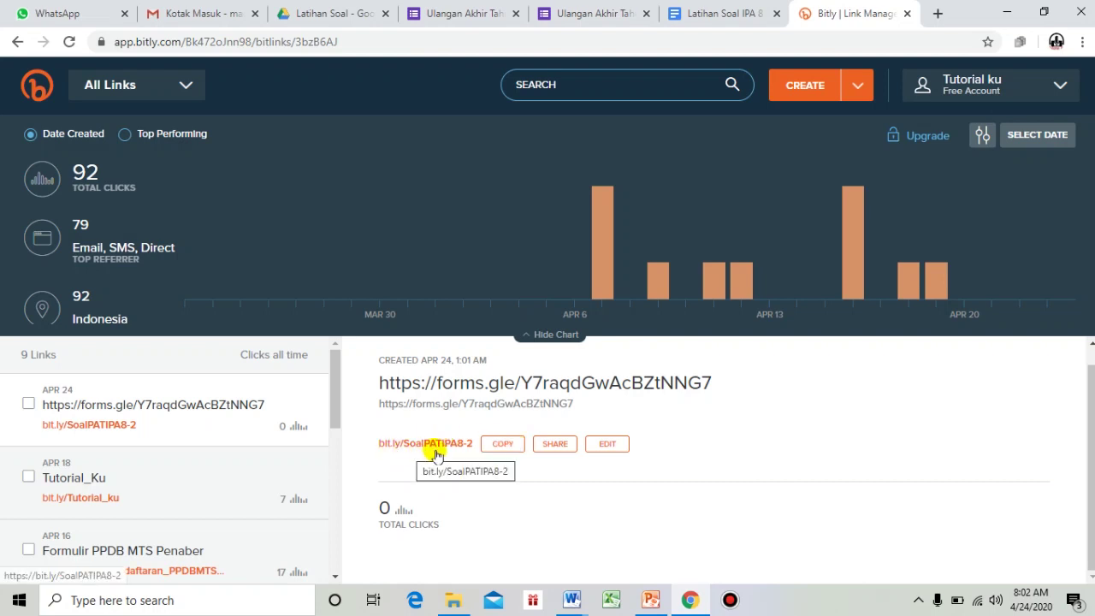
left_click(503, 443)
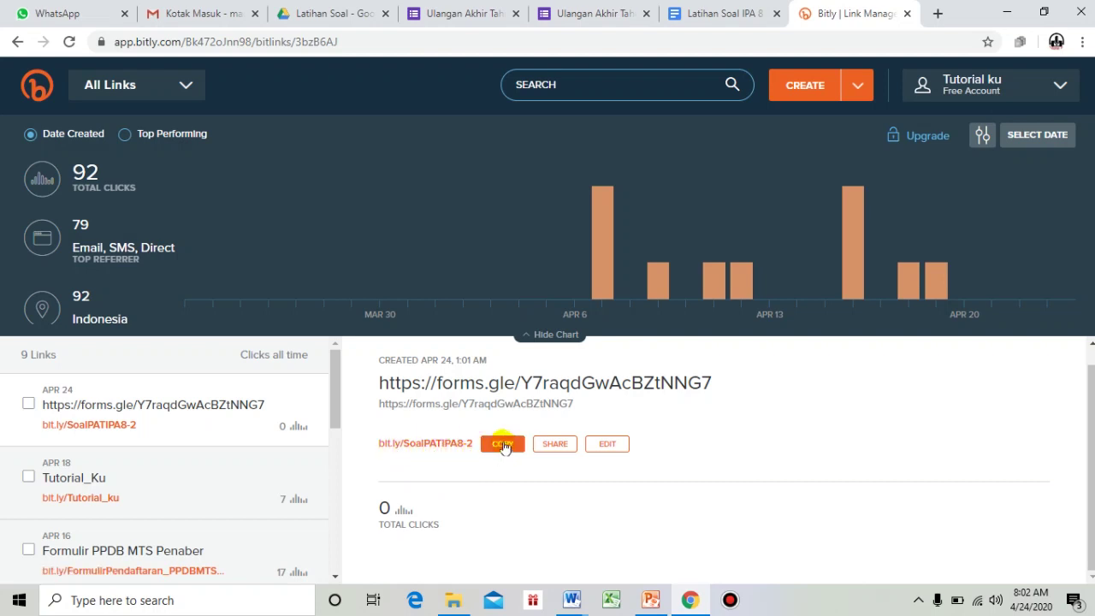
left_click(81, 13)
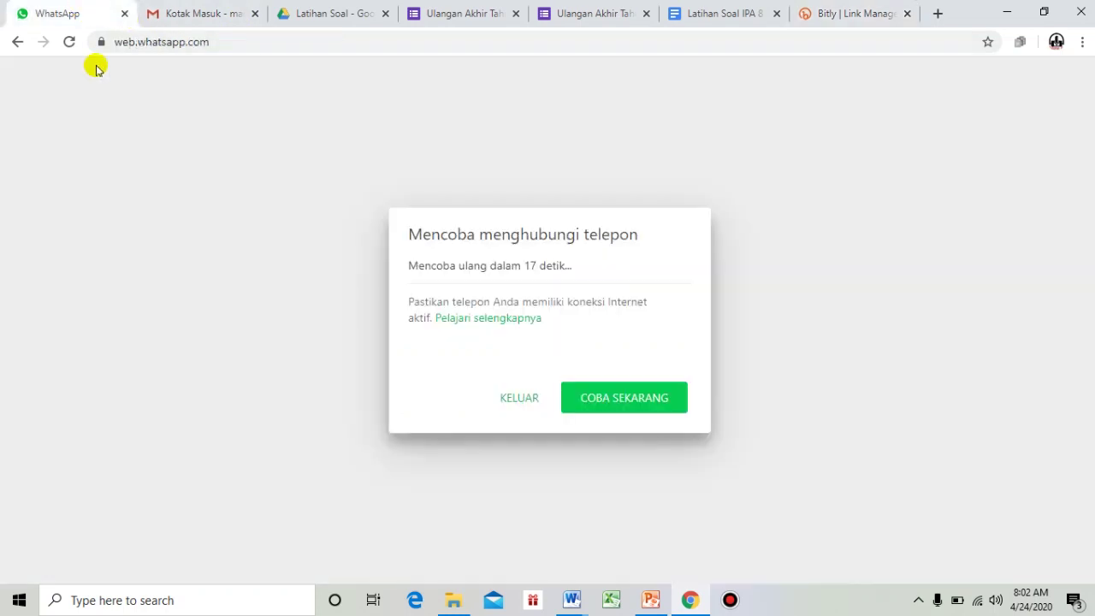
left_click(68, 43)
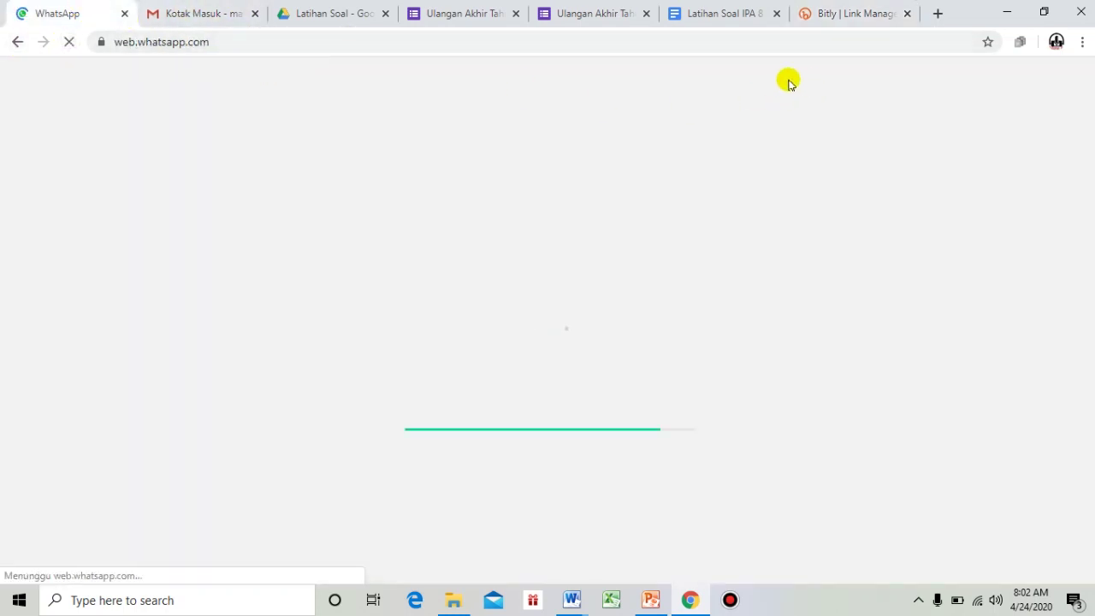
left_click(938, 15)
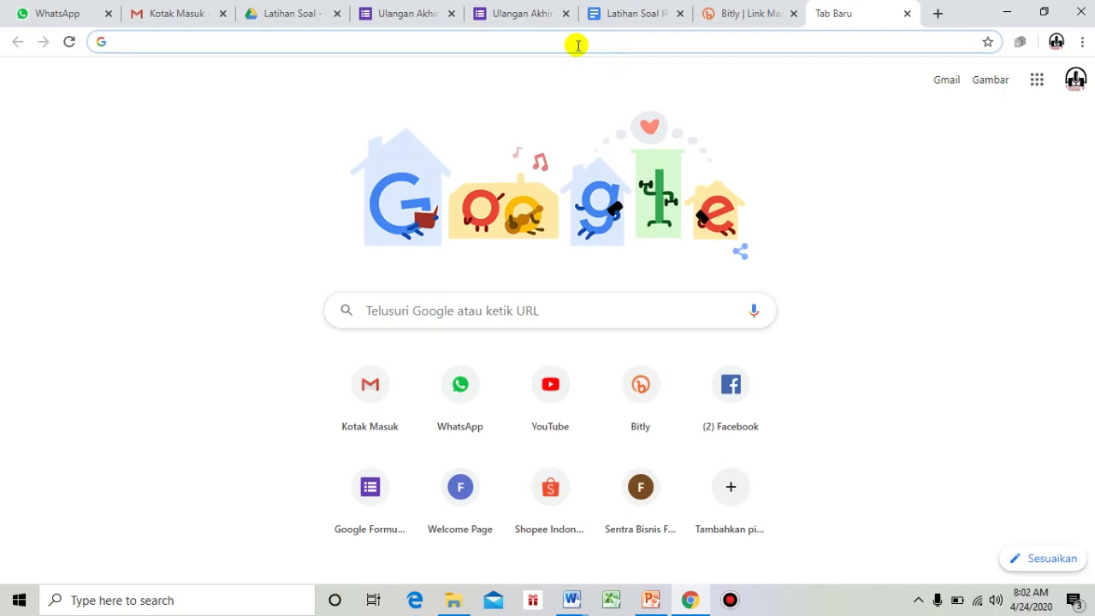
key("ctrl+v")
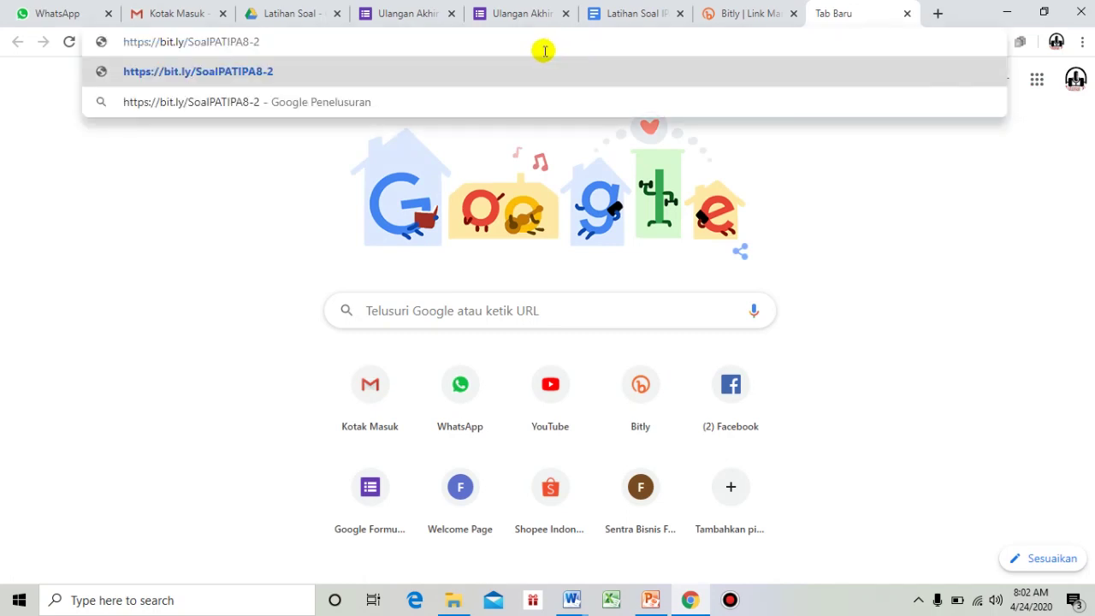
key("Return")
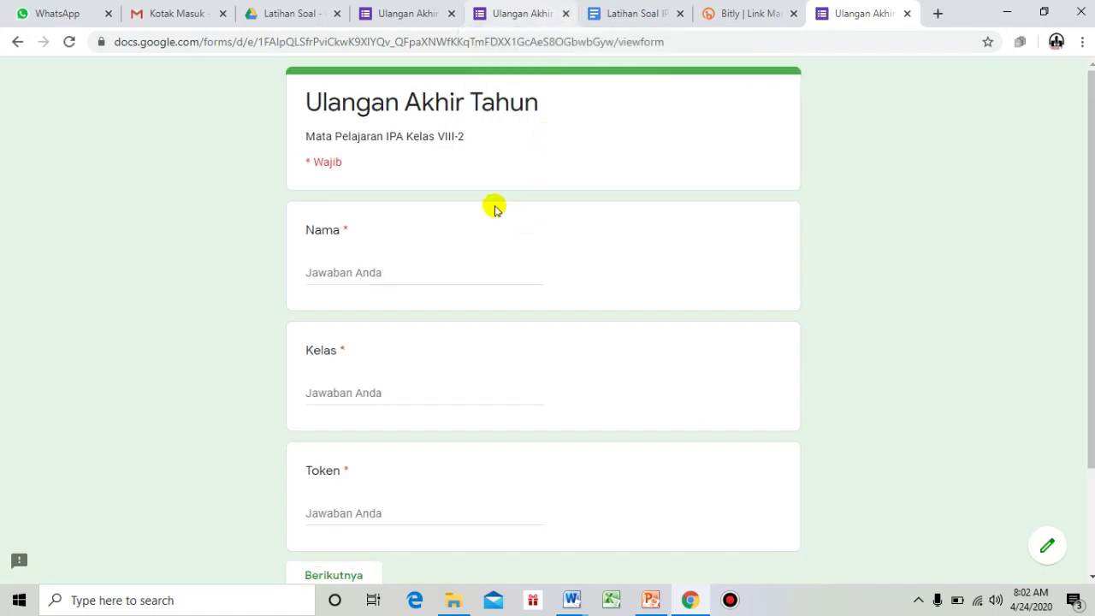
scroll(453, 159, "down", 2)
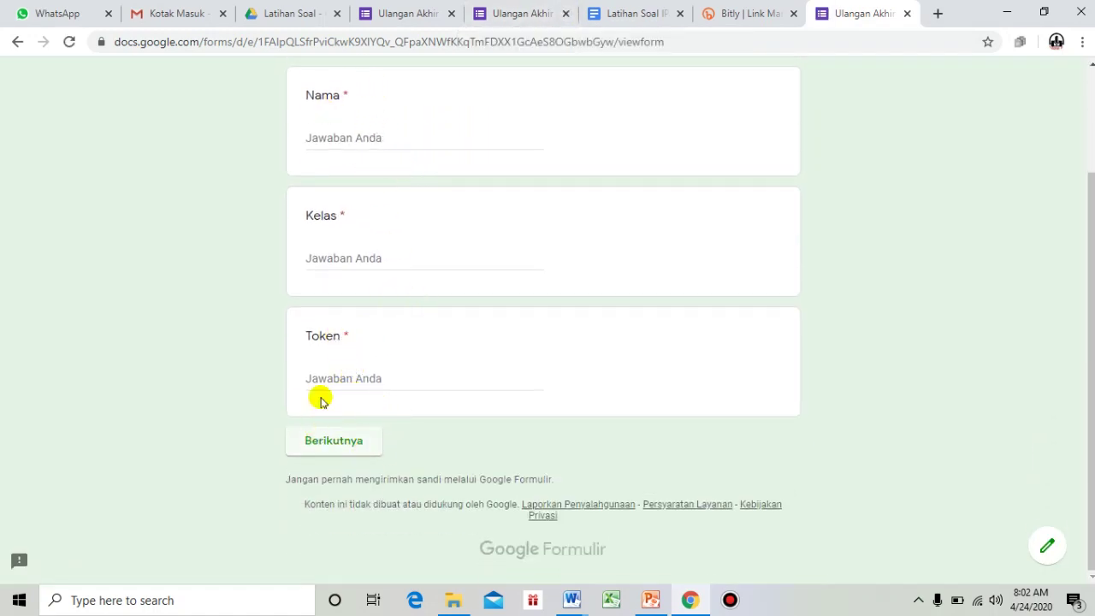
scroll(642, 141, "up", 2)
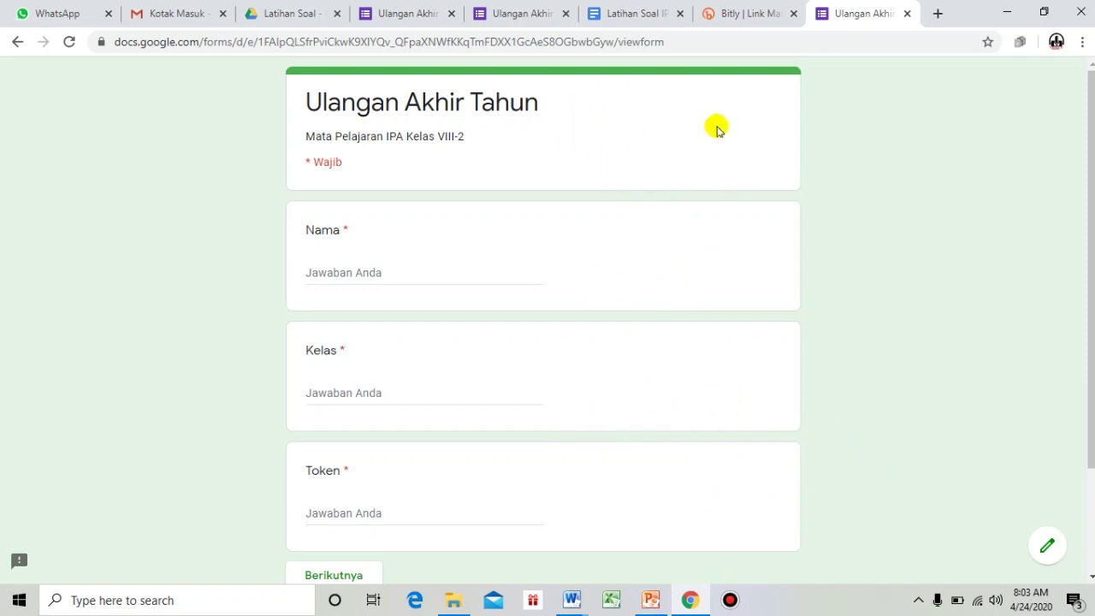
mouse_move(572, 6)
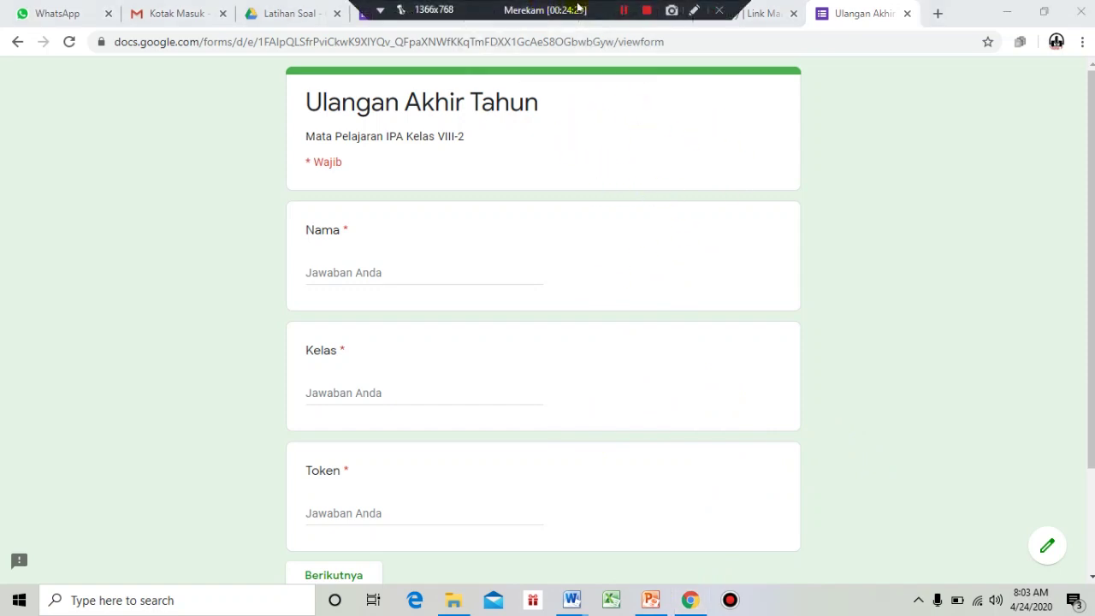